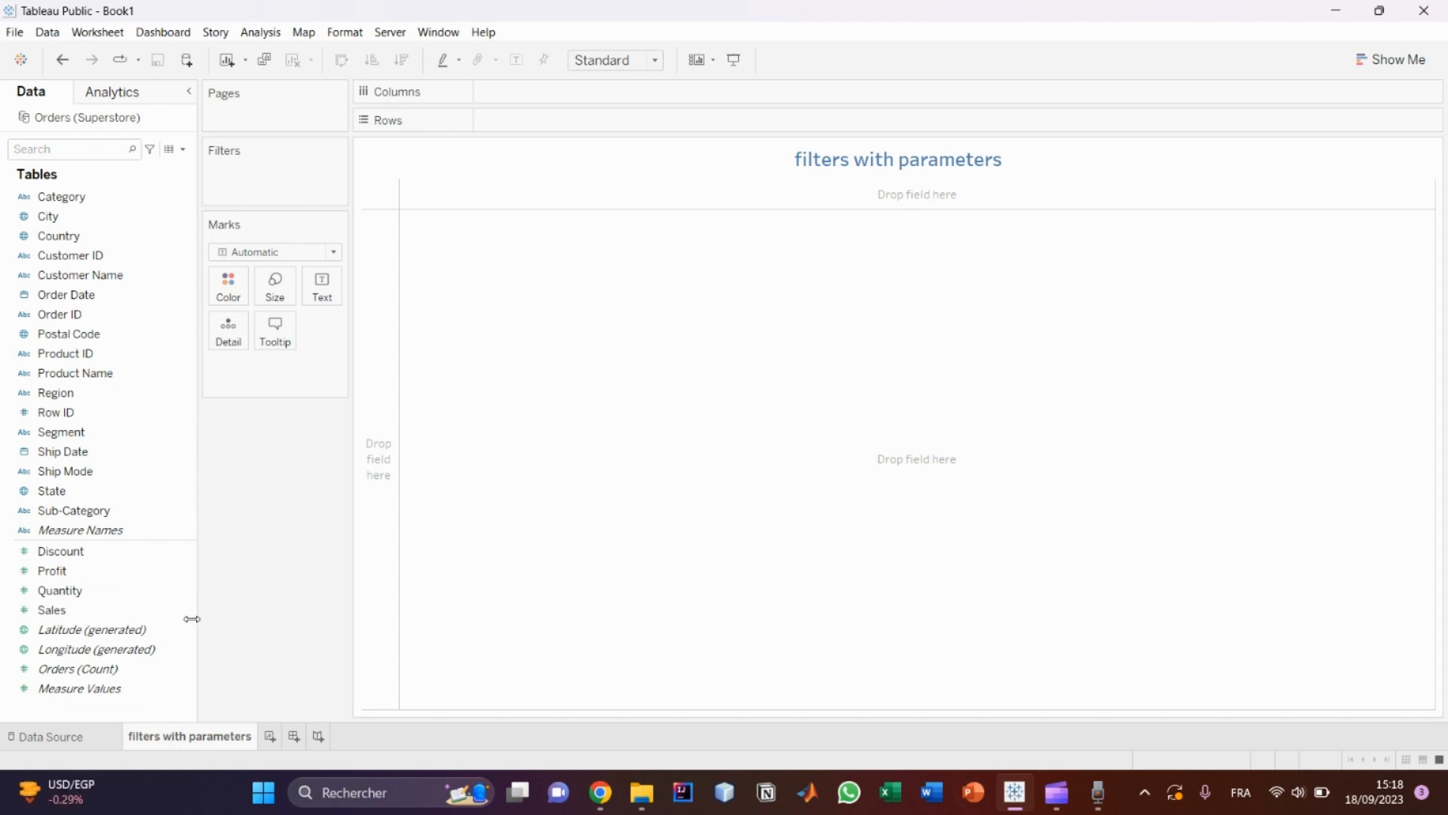
Build a bar chart with summed Sales on the rows and Sub-Category on the columns.
{"action": "left_click", "coordinate": [142, 609]}
{"action": "left_click_drag", "start_coordinate": [138, 611], "coordinate": [612, 121]}
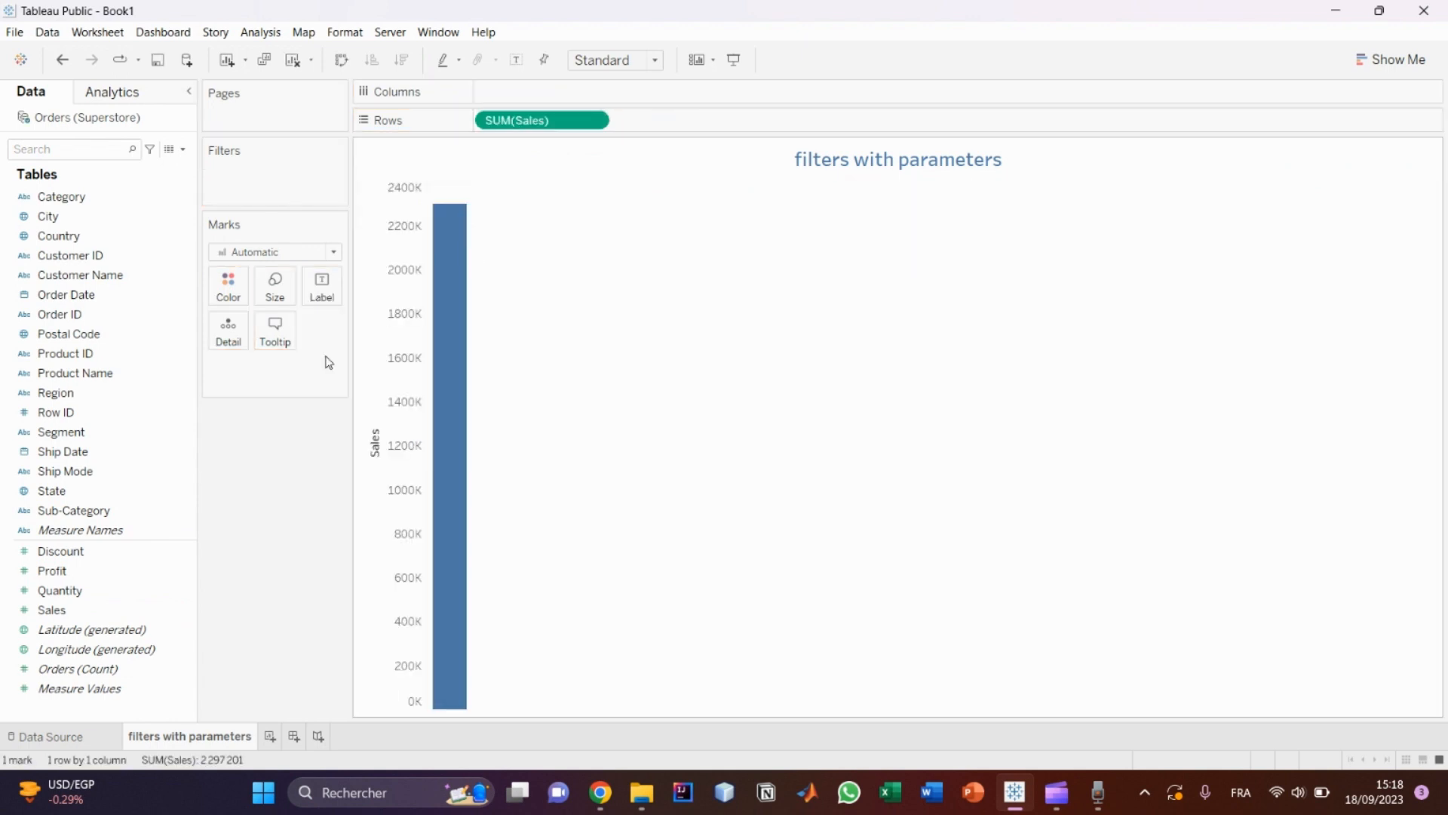
{"action": "left_click_drag", "start_coordinate": [124, 513], "coordinate": [579, 94]}
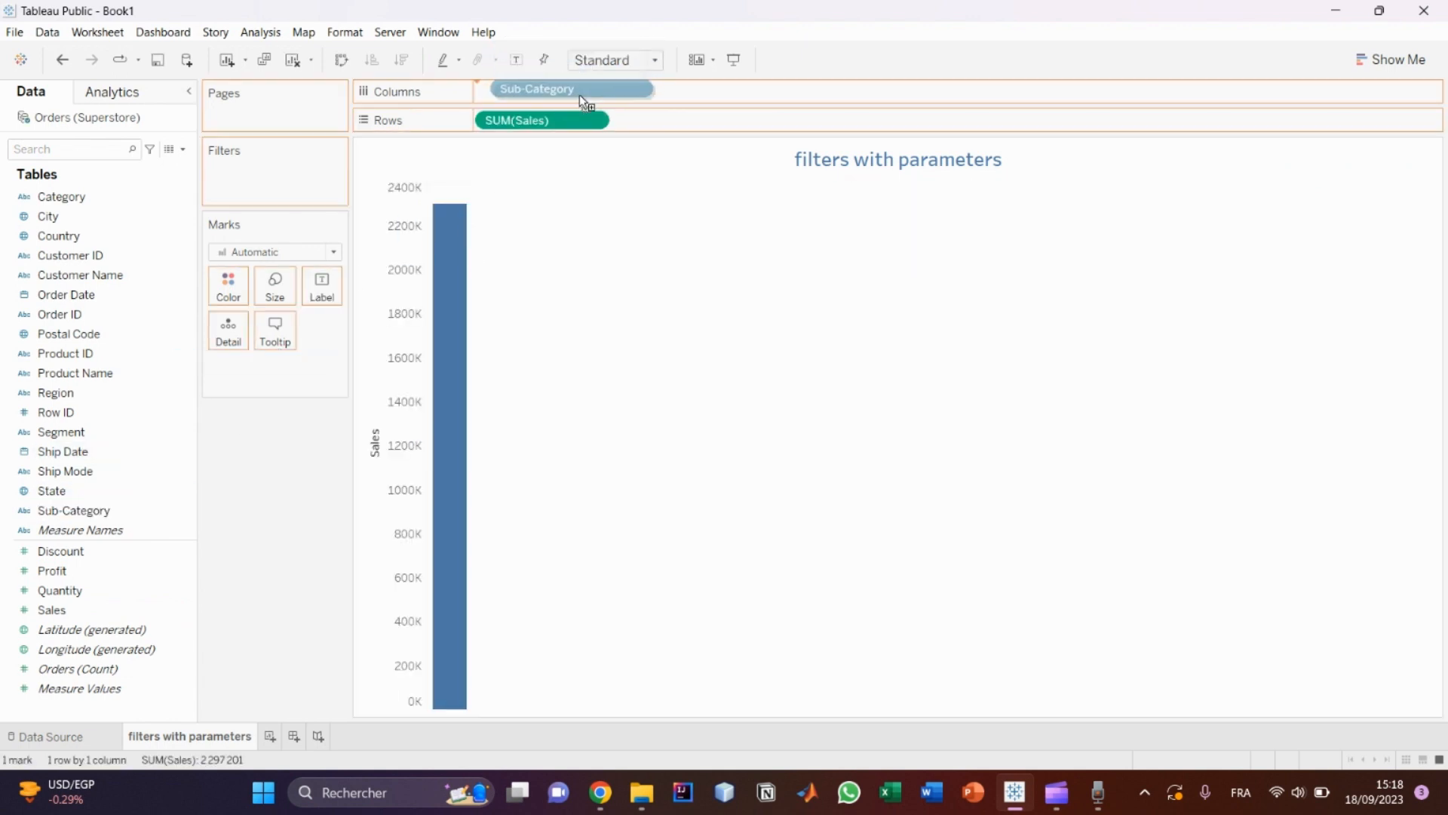
Label the bars with their summed Sales and sort the sub-categories in descending order.
{"action": "left_click", "coordinate": [116, 610]}
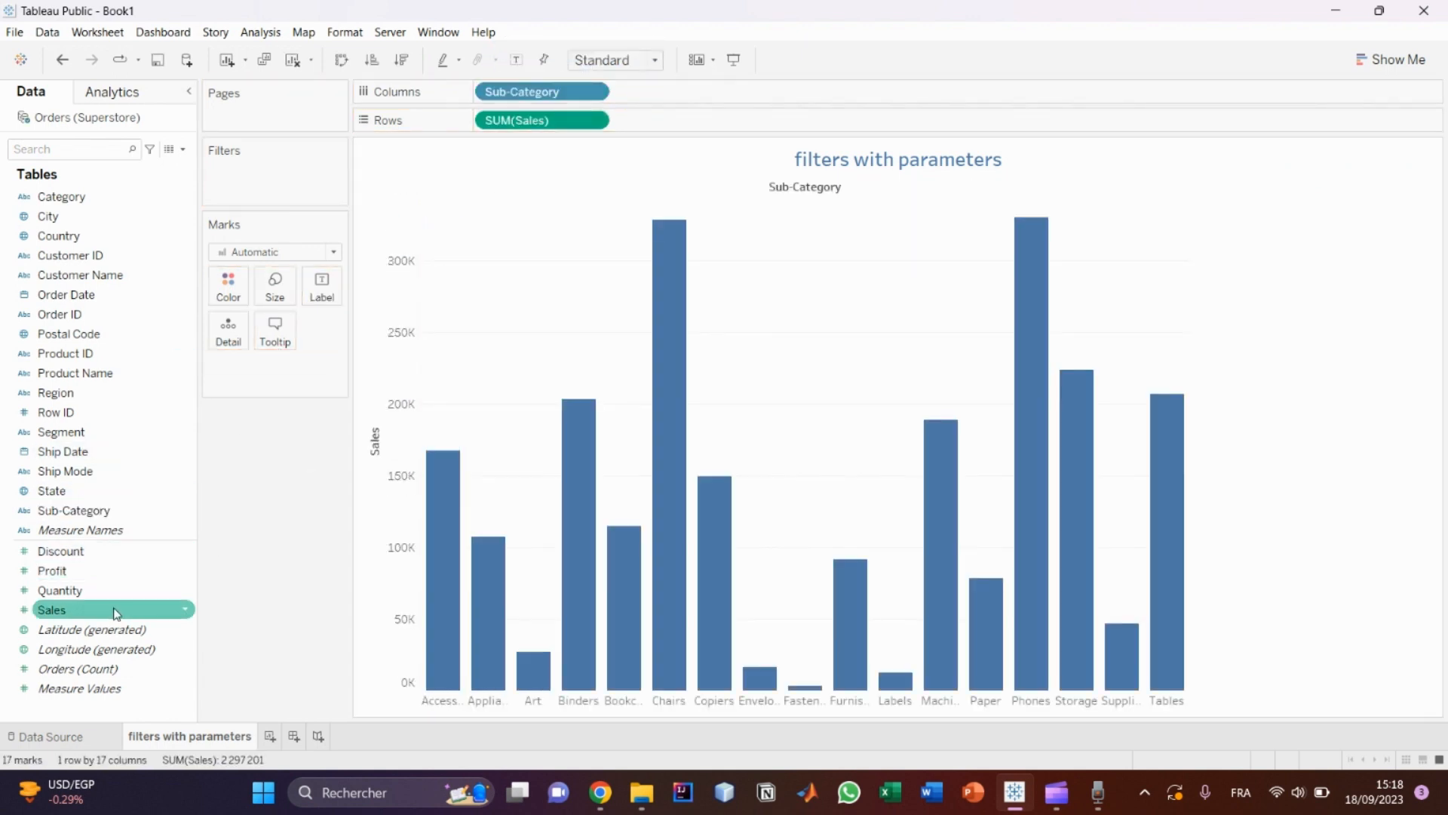
{"action": "left_click_drag", "start_coordinate": [117, 611], "coordinate": [324, 286]}
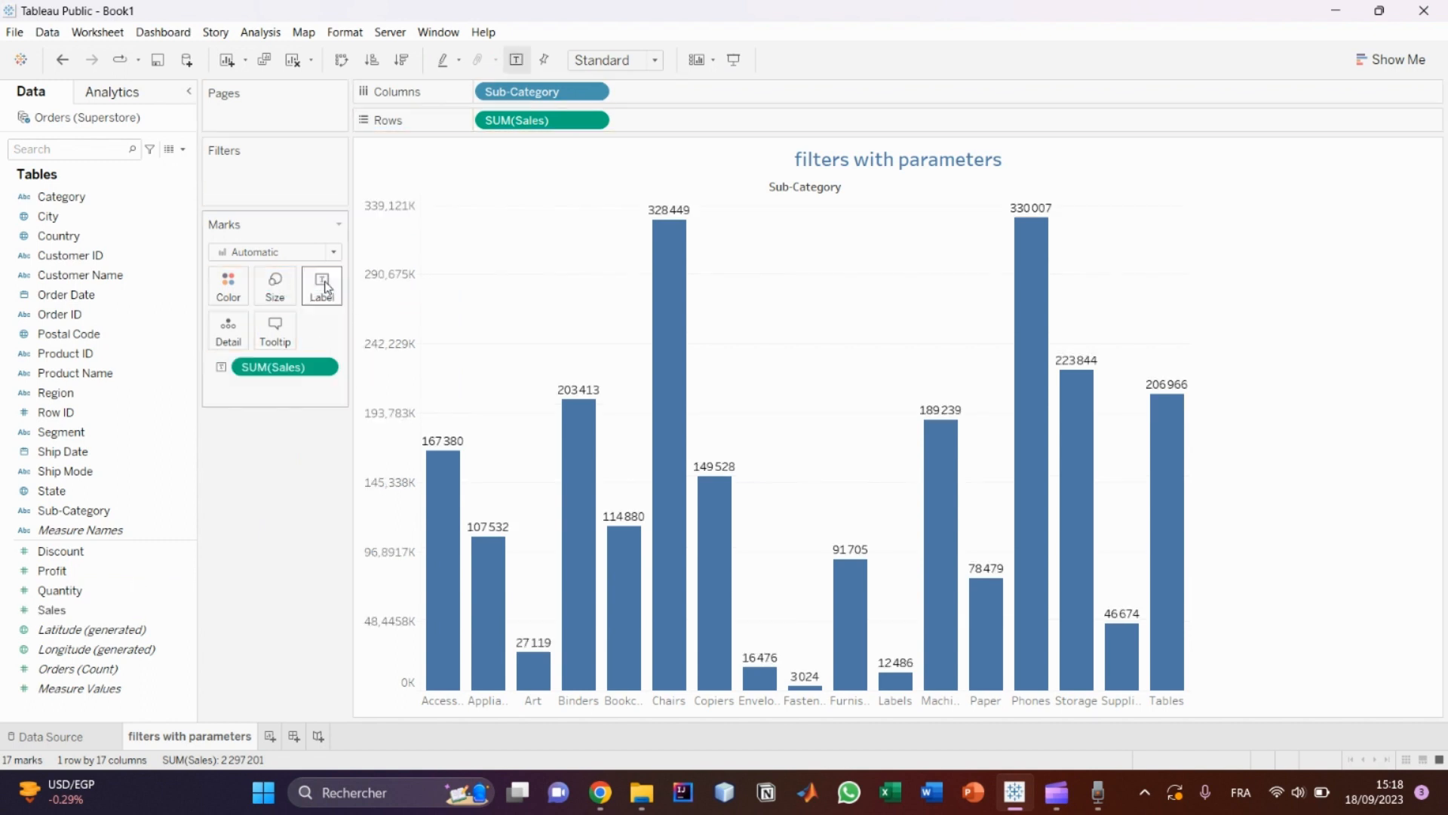
{"action": "left_click", "coordinate": [403, 61]}
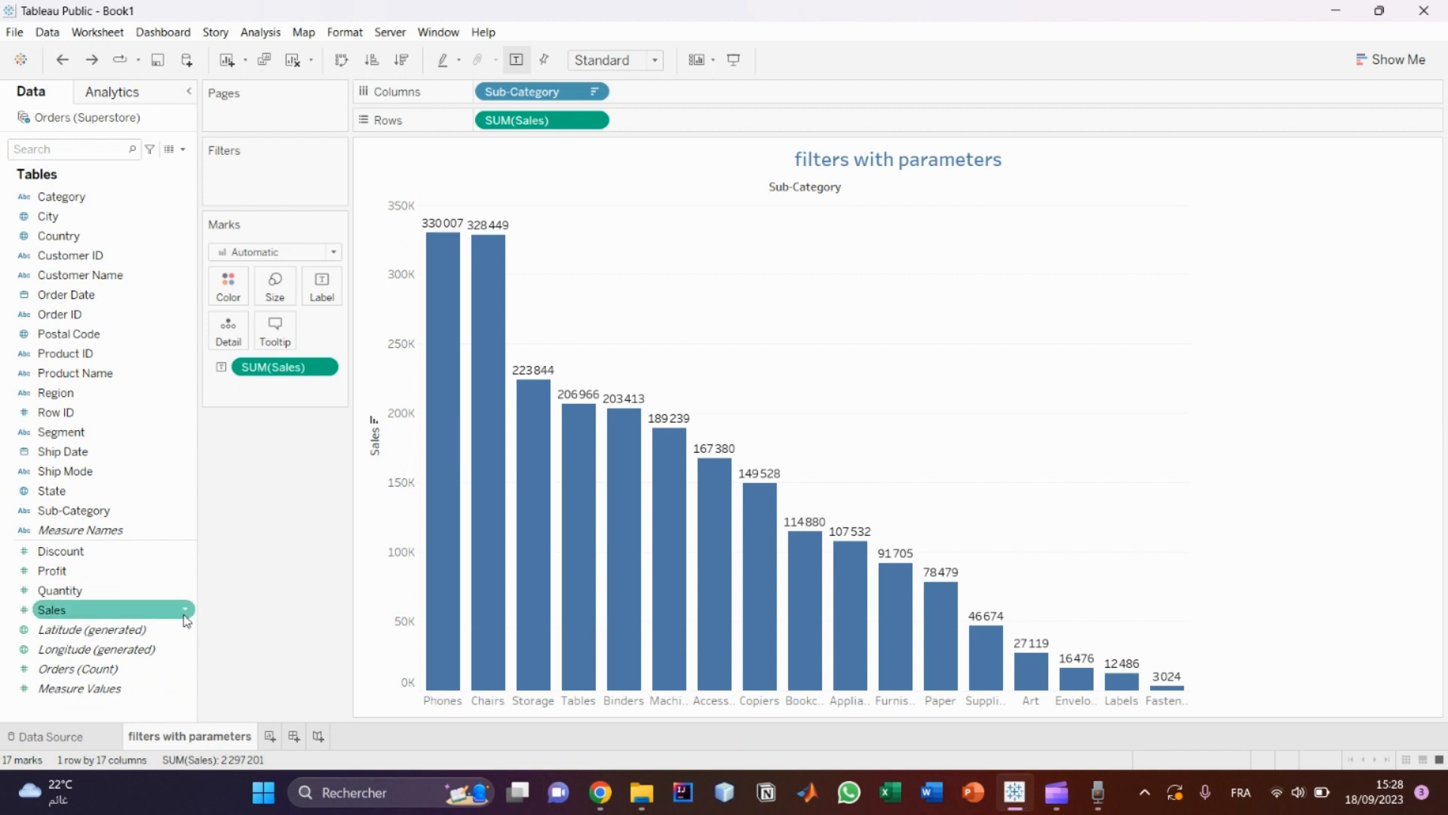
Filter Sub-Category to the top 5 by sum of Sales and fit the chart to Entire View.
{"action": "left_click_drag", "start_coordinate": [131, 507], "coordinate": [294, 190]}
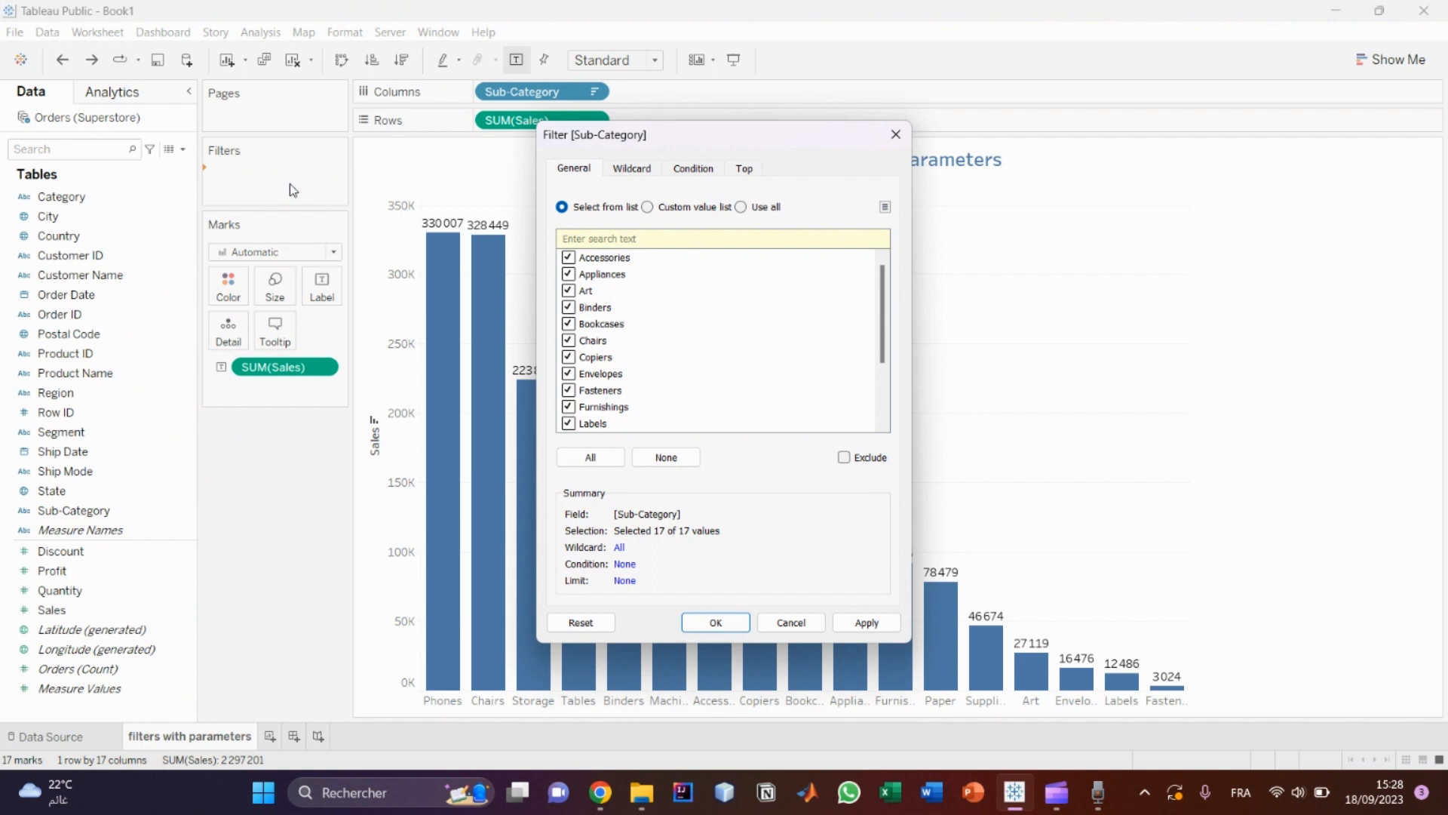
{"action": "left_click", "coordinate": [746, 171]}
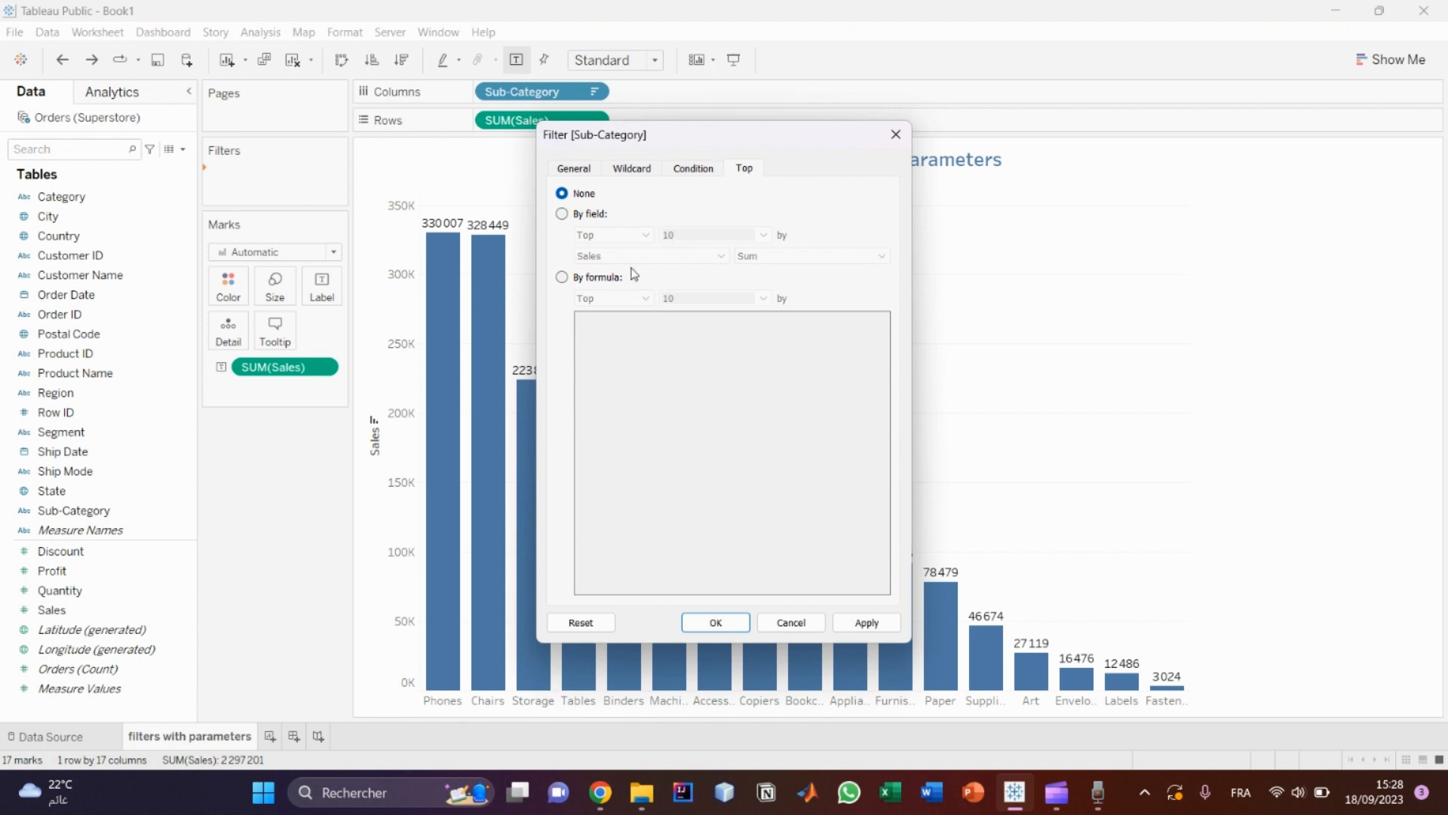
{"action": "left_click", "coordinate": [562, 216]}
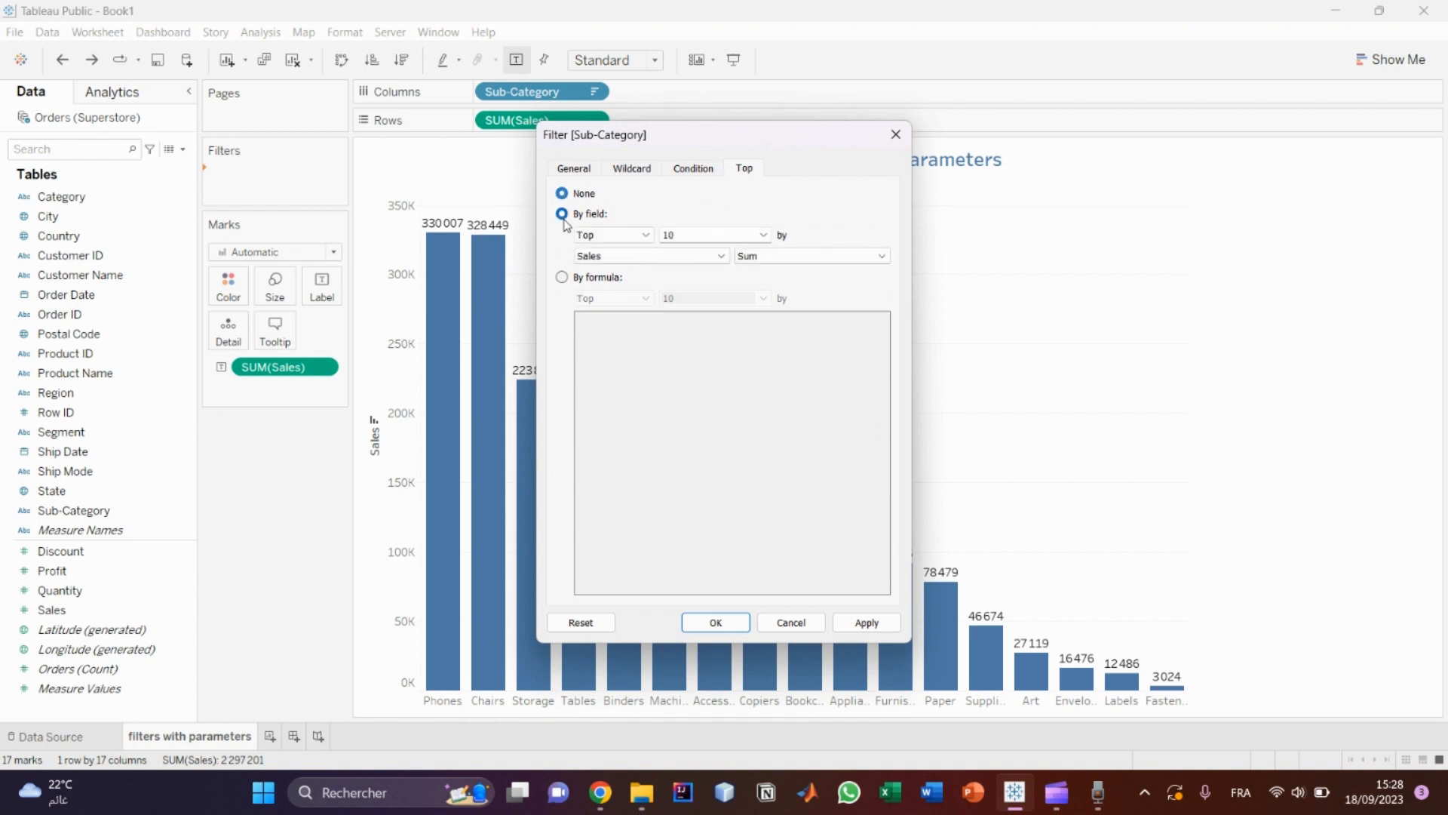
{"action": "double_click", "coordinate": [693, 235]}
{"action": "type", "text": "5"}
{"action": "left_click", "coordinate": [879, 627]}
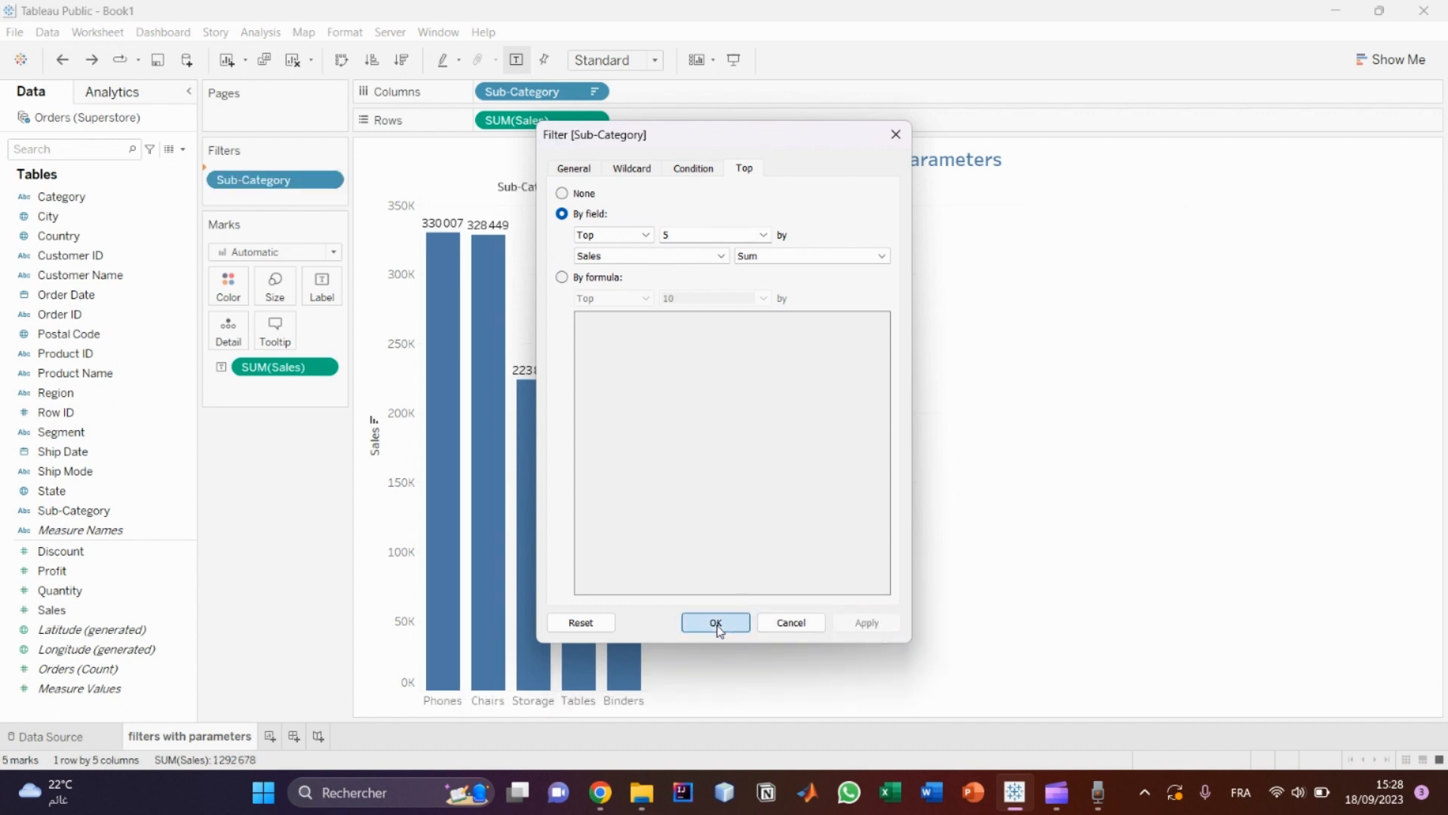
{"action": "left_click", "coordinate": [716, 622]}
{"action": "left_click", "coordinate": [654, 60]}
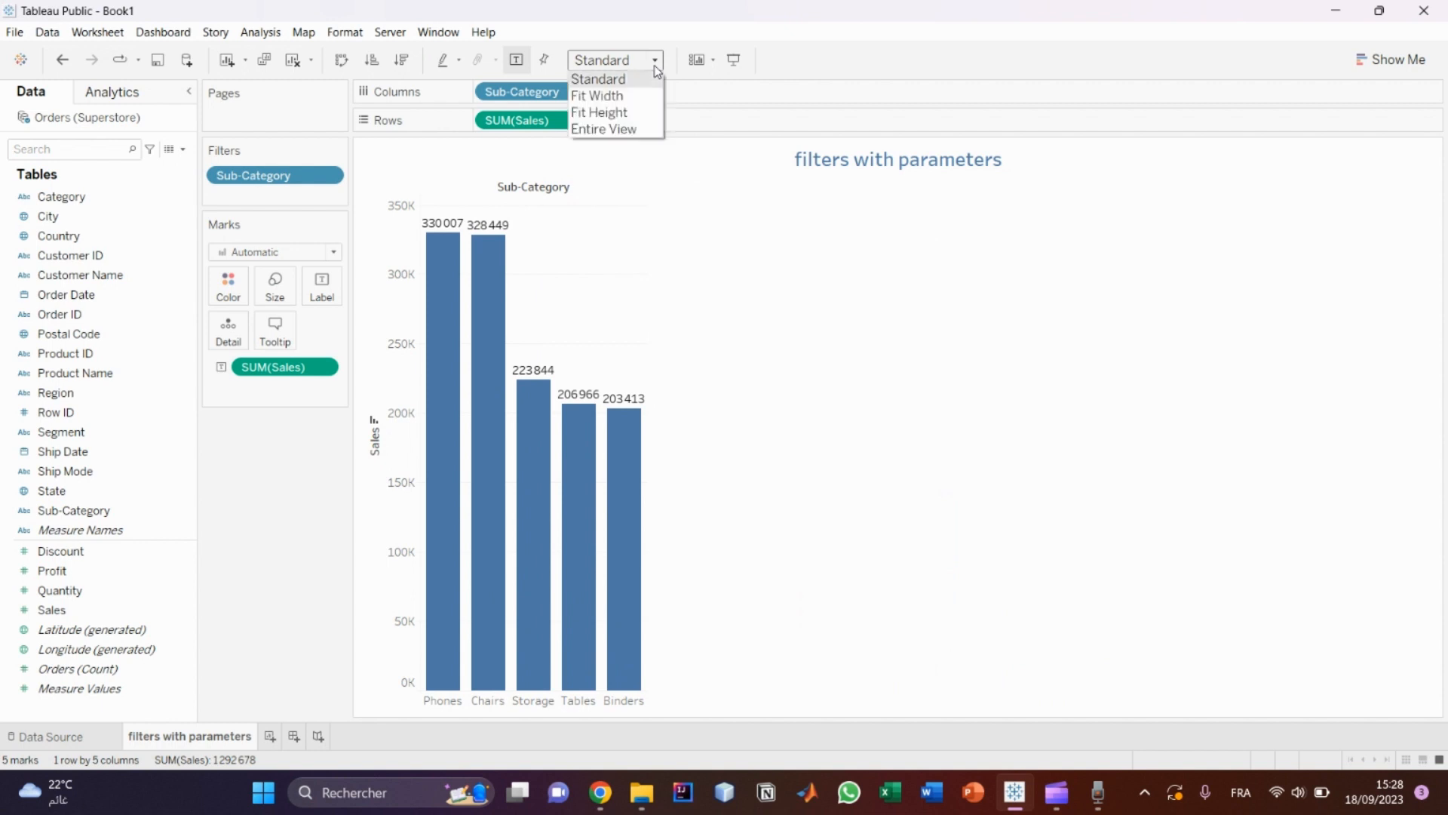
{"action": "left_click", "coordinate": [638, 132]}
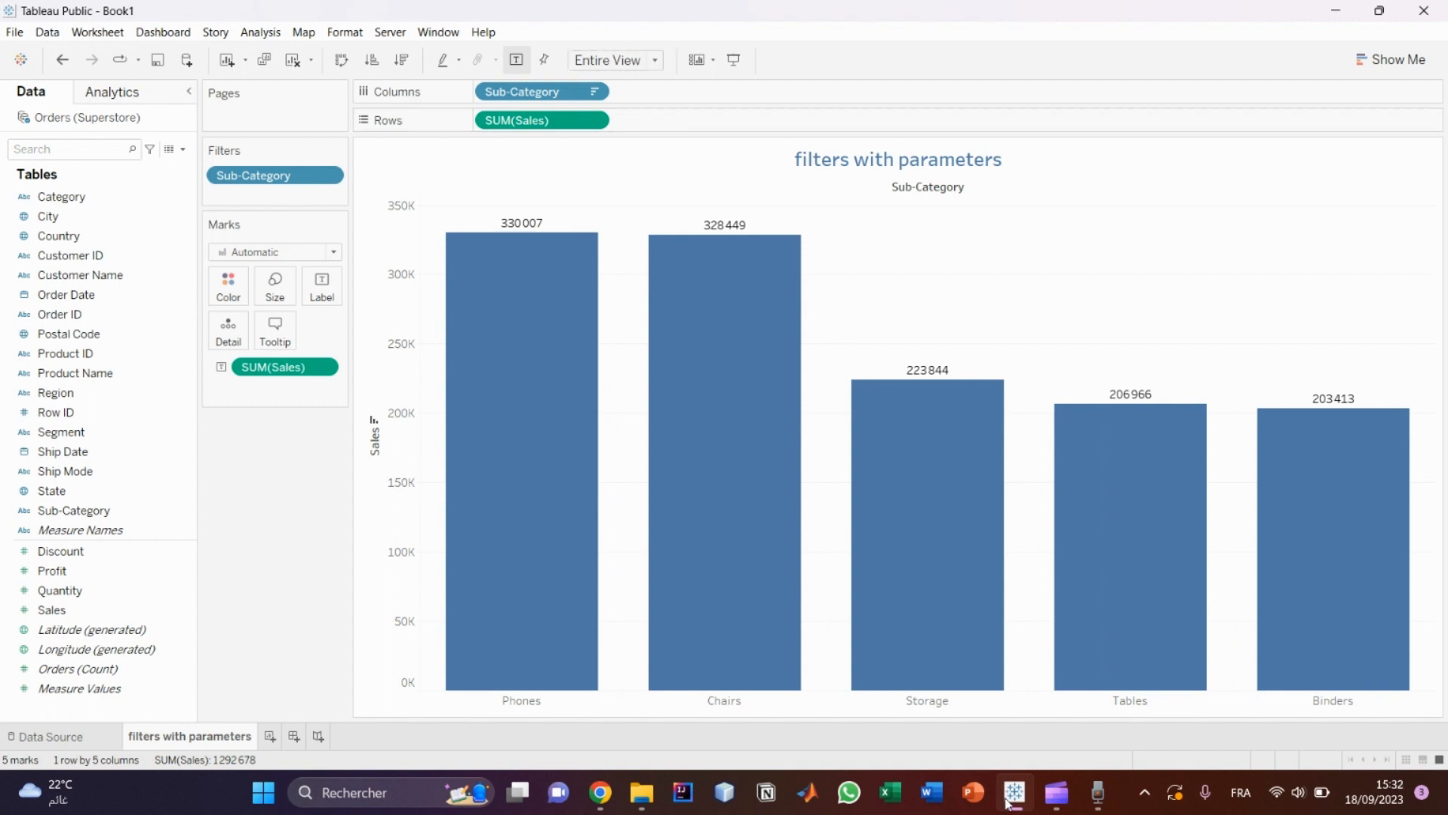
Edit the Sub-Category filter to create a new parameter for its top count, named "Top N".
{"action": "left_click", "coordinate": [329, 178]}
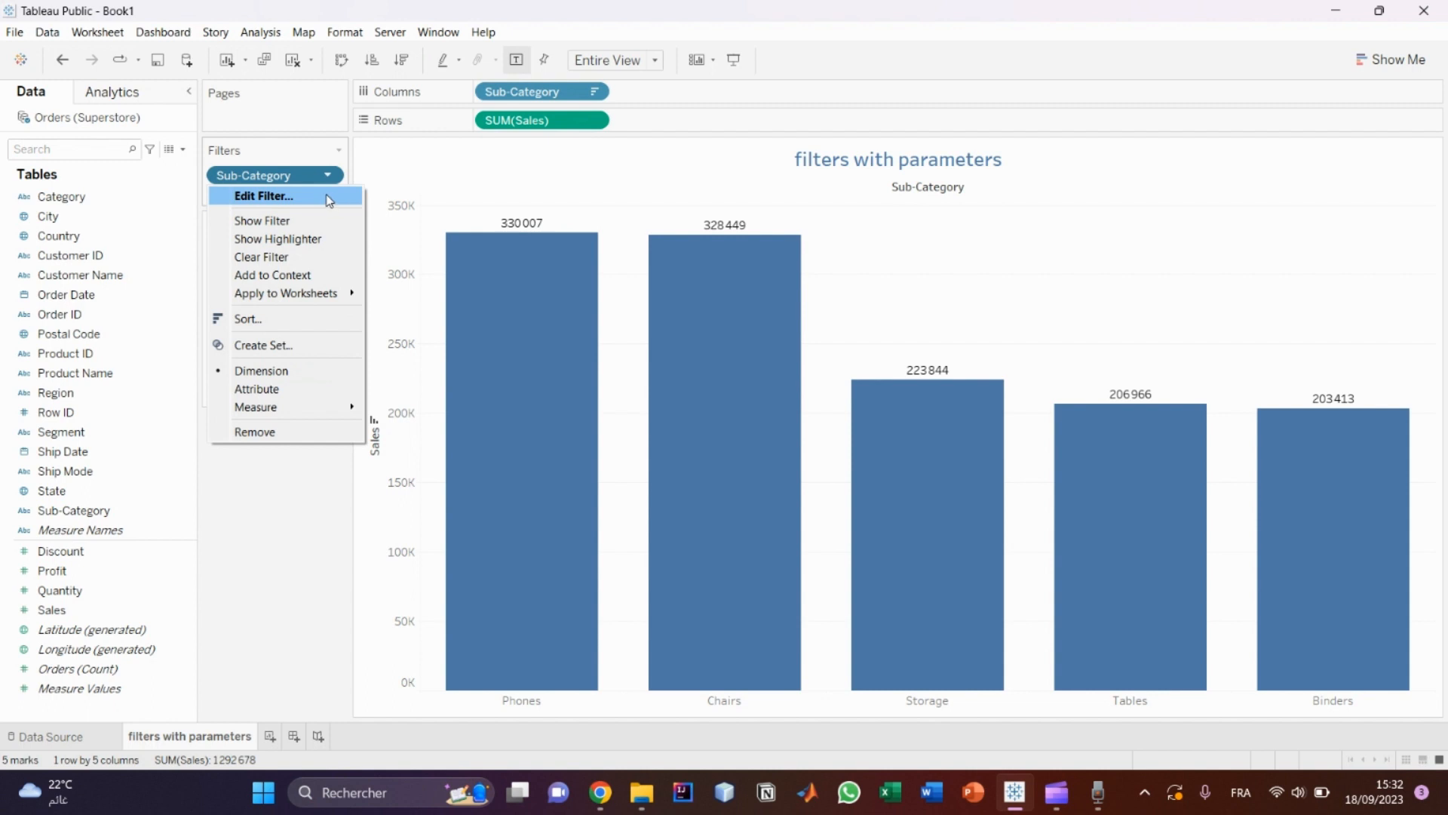
{"action": "left_click", "coordinate": [329, 197]}
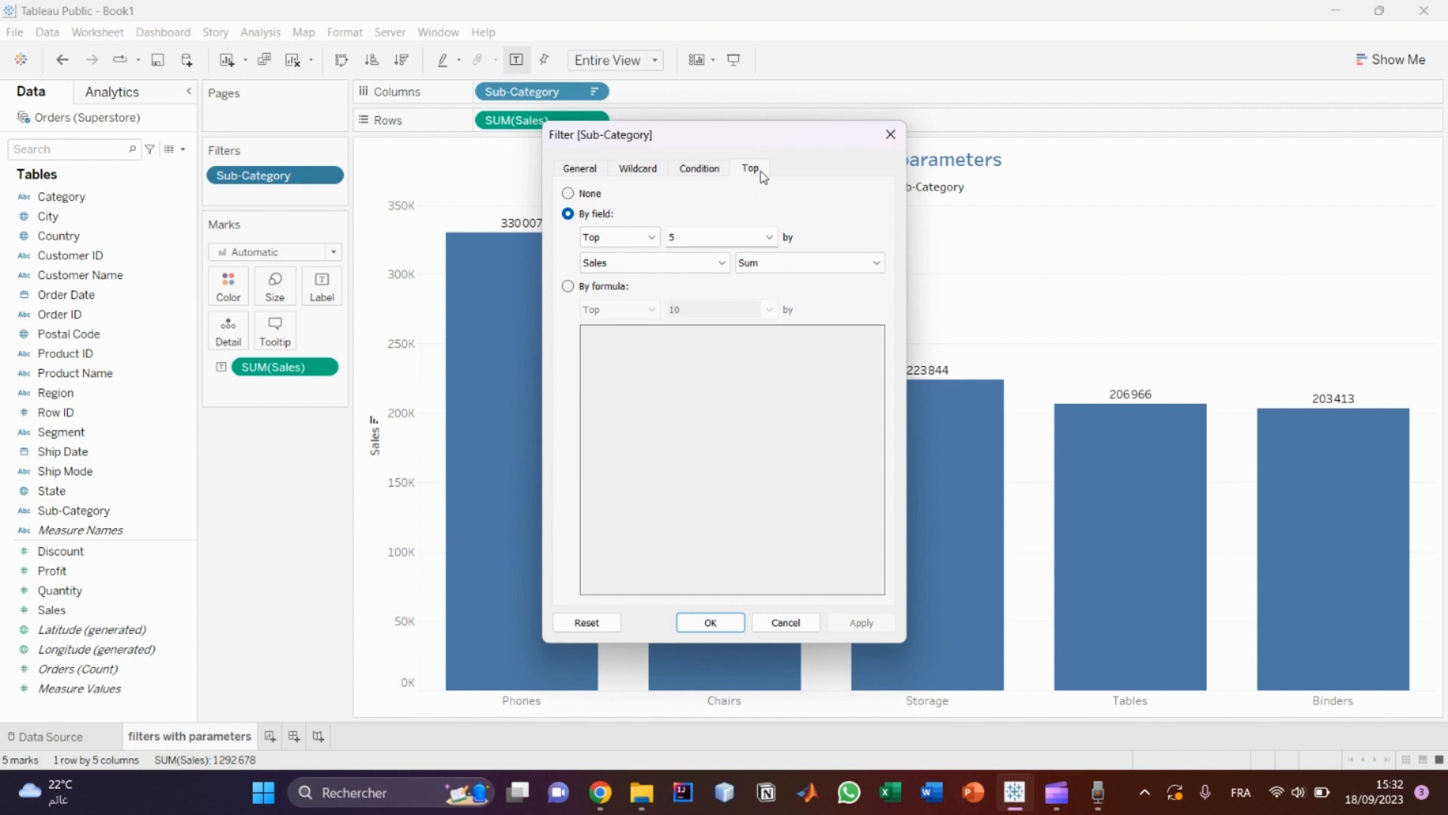
{"action": "left_click", "coordinate": [771, 238]}
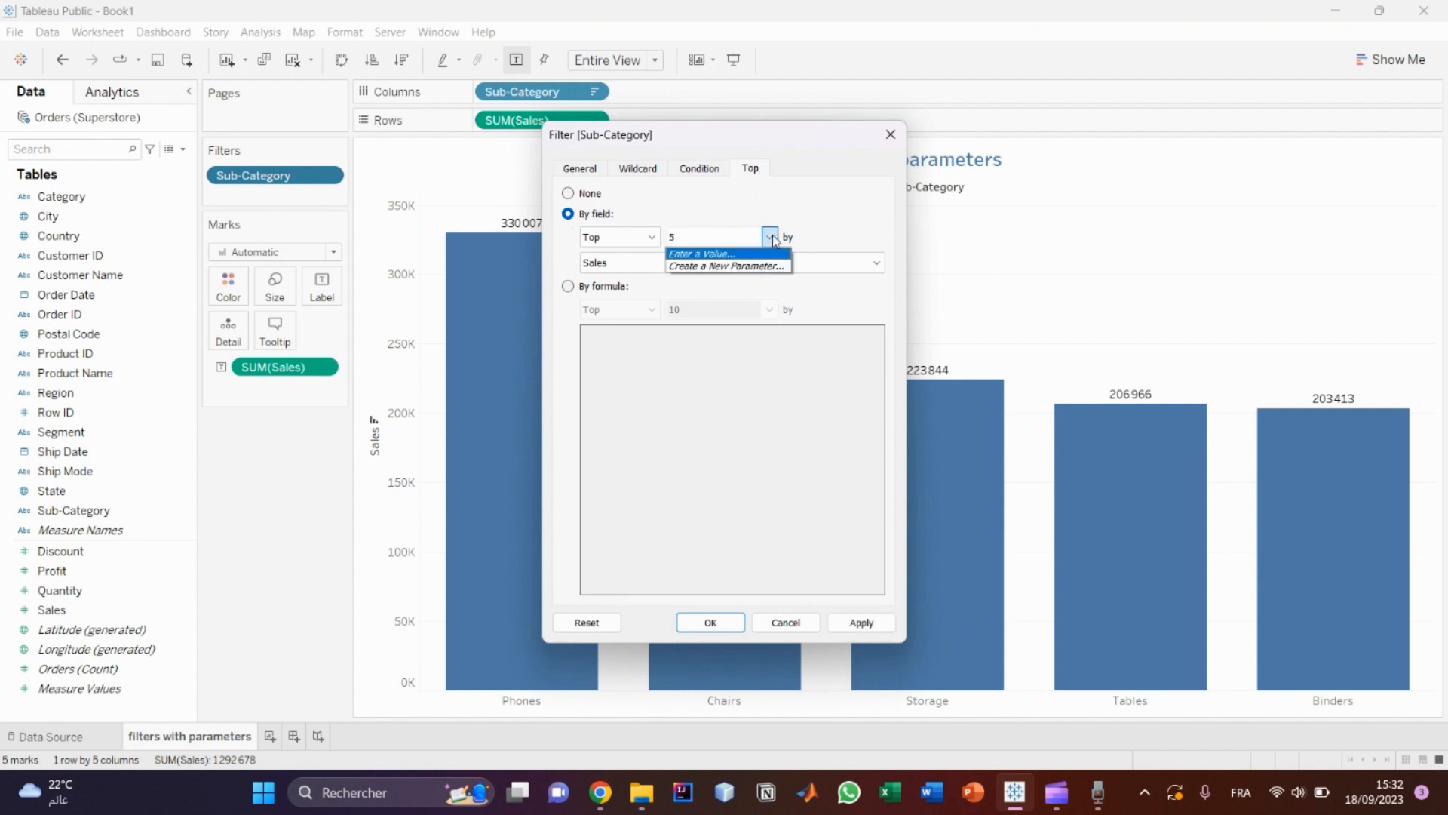
{"action": "left_click", "coordinate": [739, 268]}
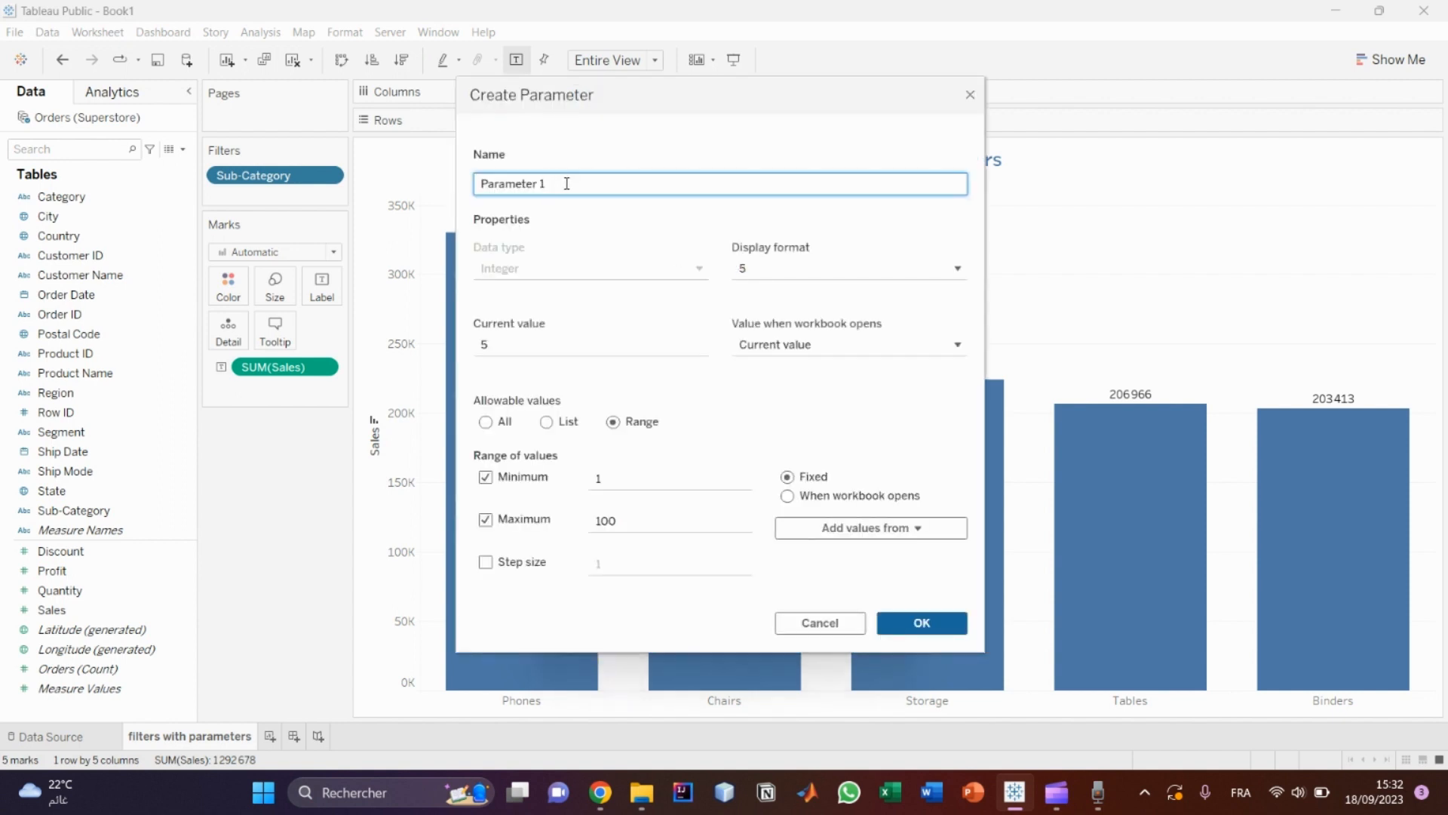
{"action": "key", "text": "ctrl+a"}
{"action": "key", "text": "BackSpace"}
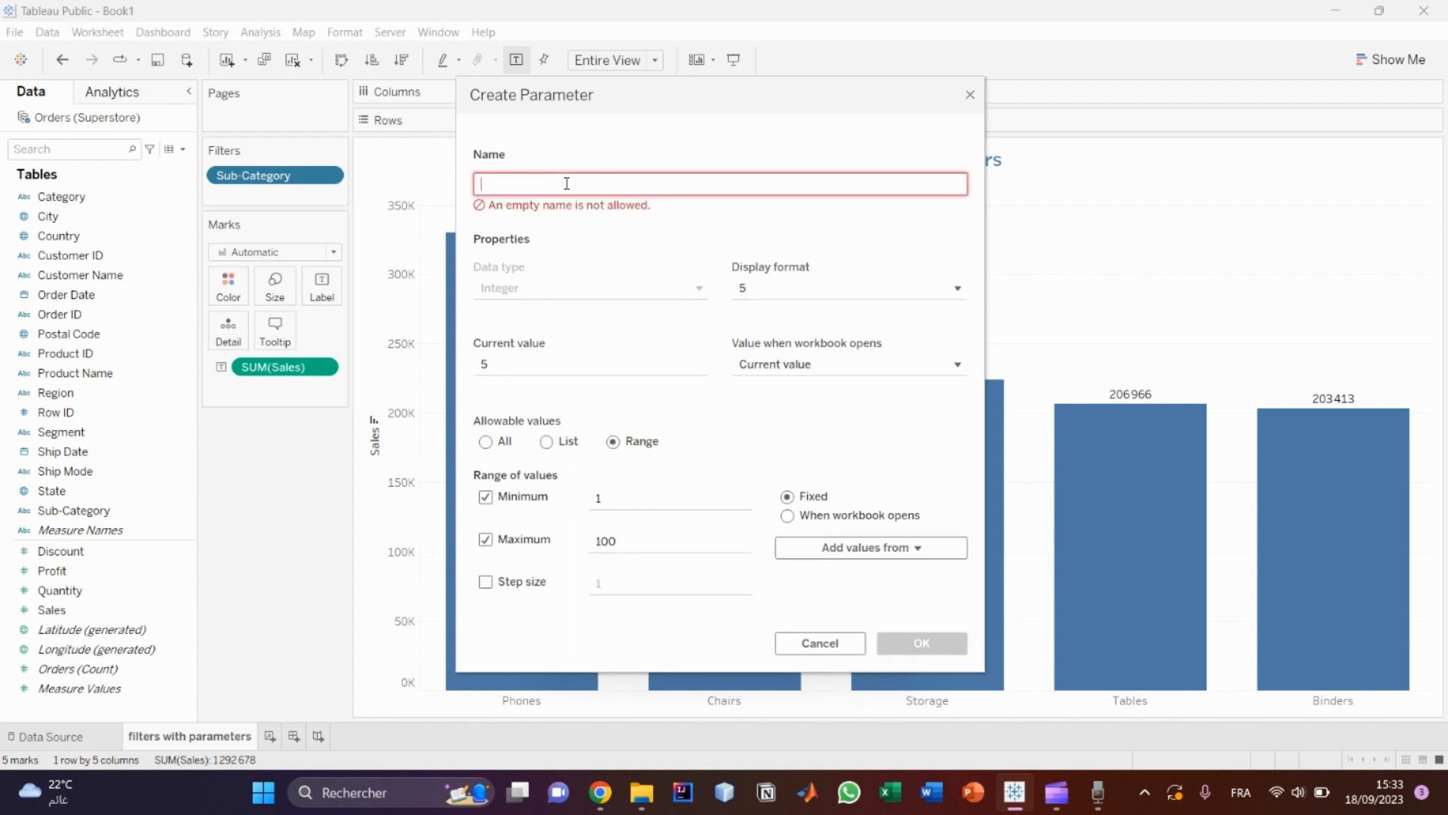
{"action": "type", "text": "t"}
{"action": "key", "text": "BackSpace"}
{"action": "type", "text": "Top N"}
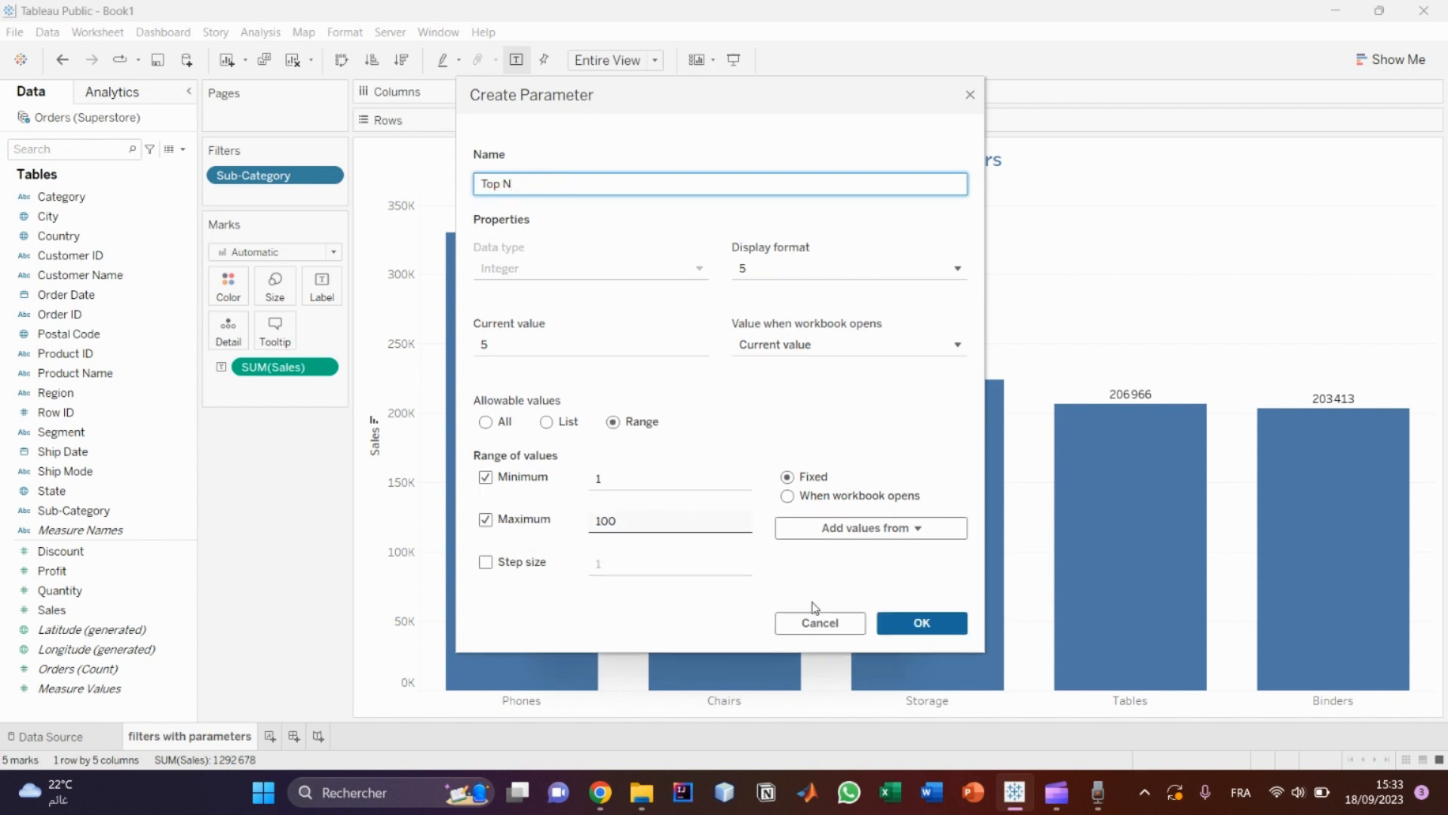
Set the parameter's maximum value to 10, create it and apply it to the Sub-Category filter.
{"action": "left_click", "coordinate": [622, 521]}
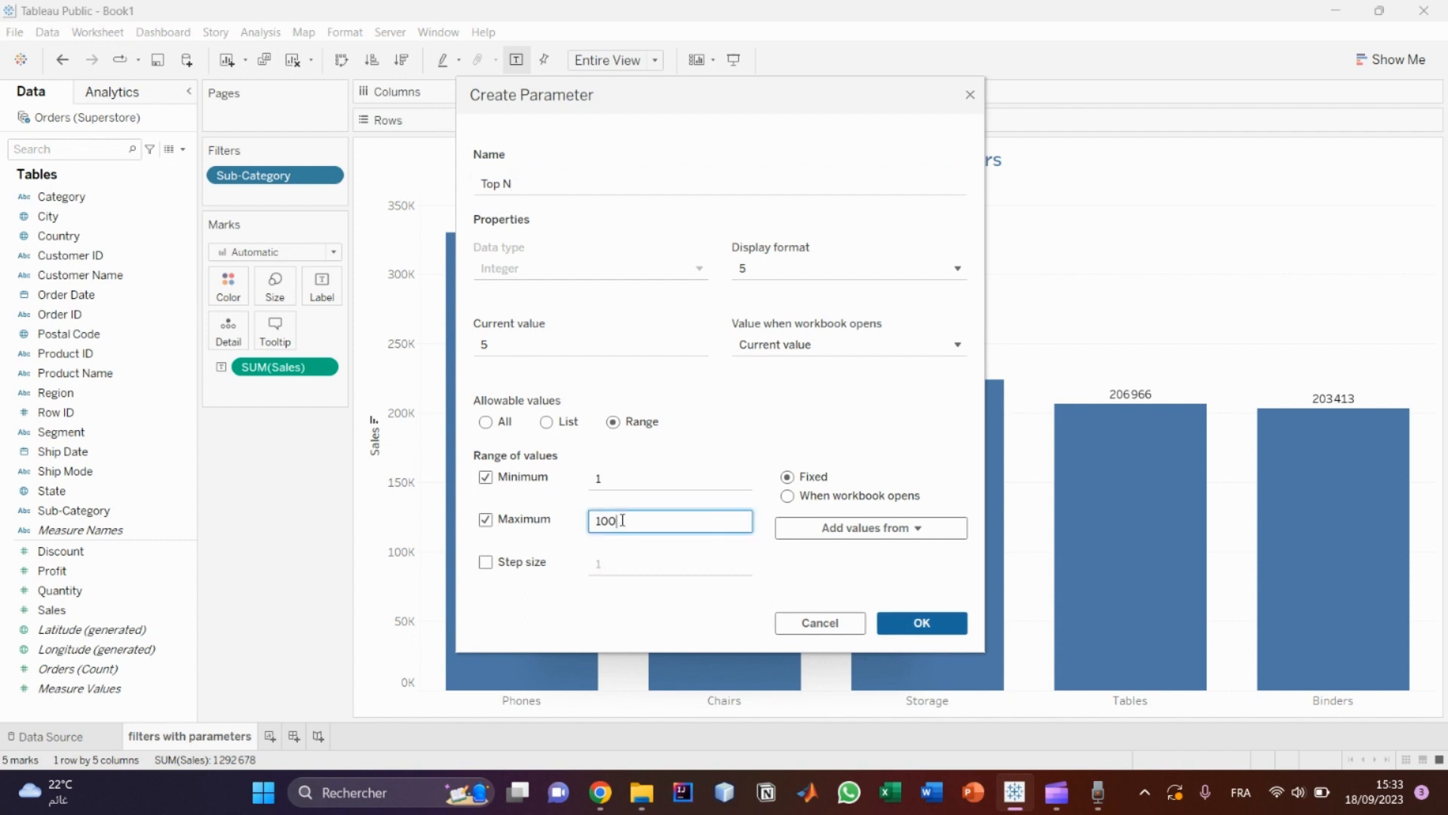
{"action": "key", "text": "BackSpace"}
{"action": "left_click", "coordinate": [915, 626]}
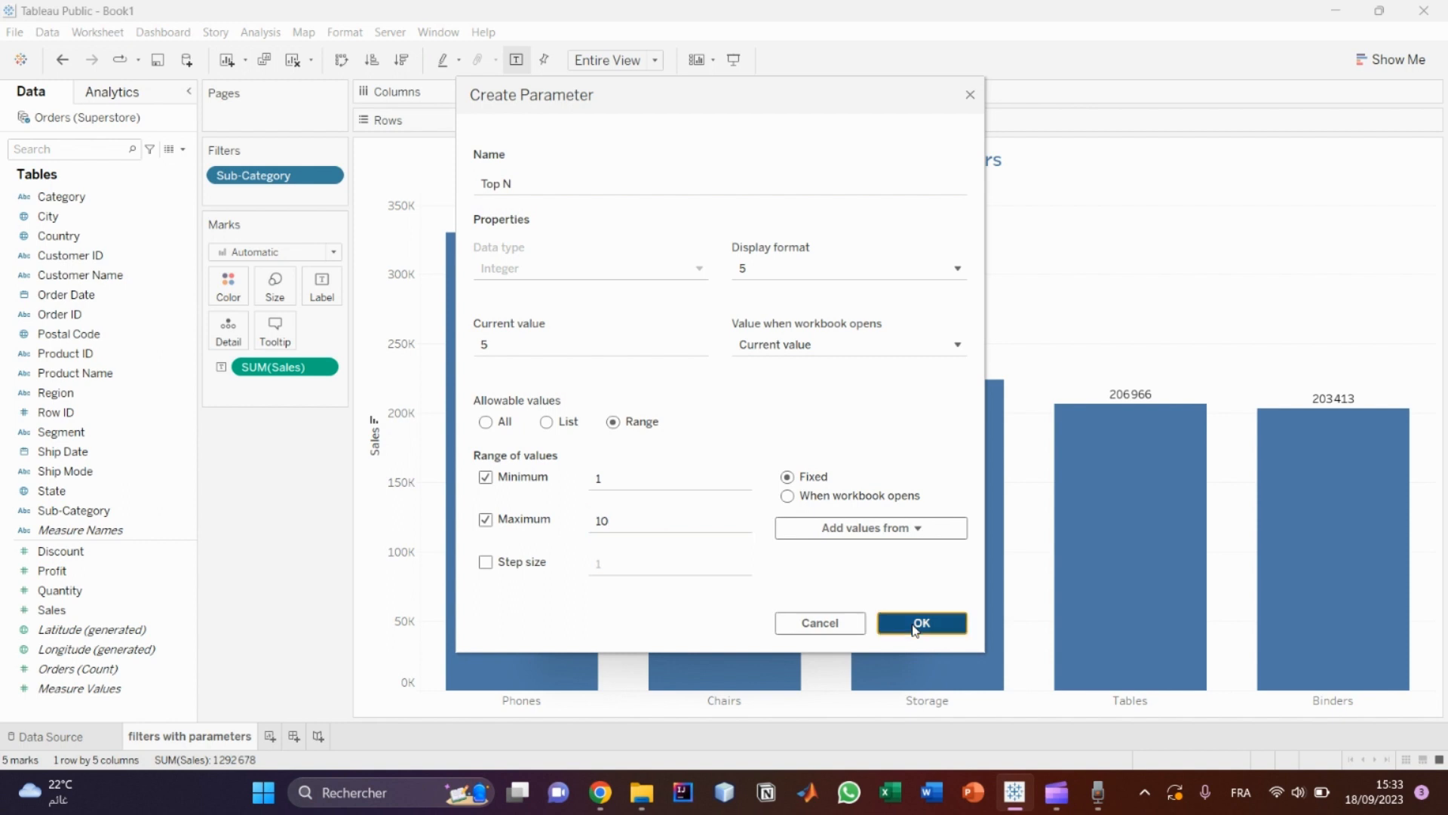
{"action": "left_click", "coordinate": [863, 623]}
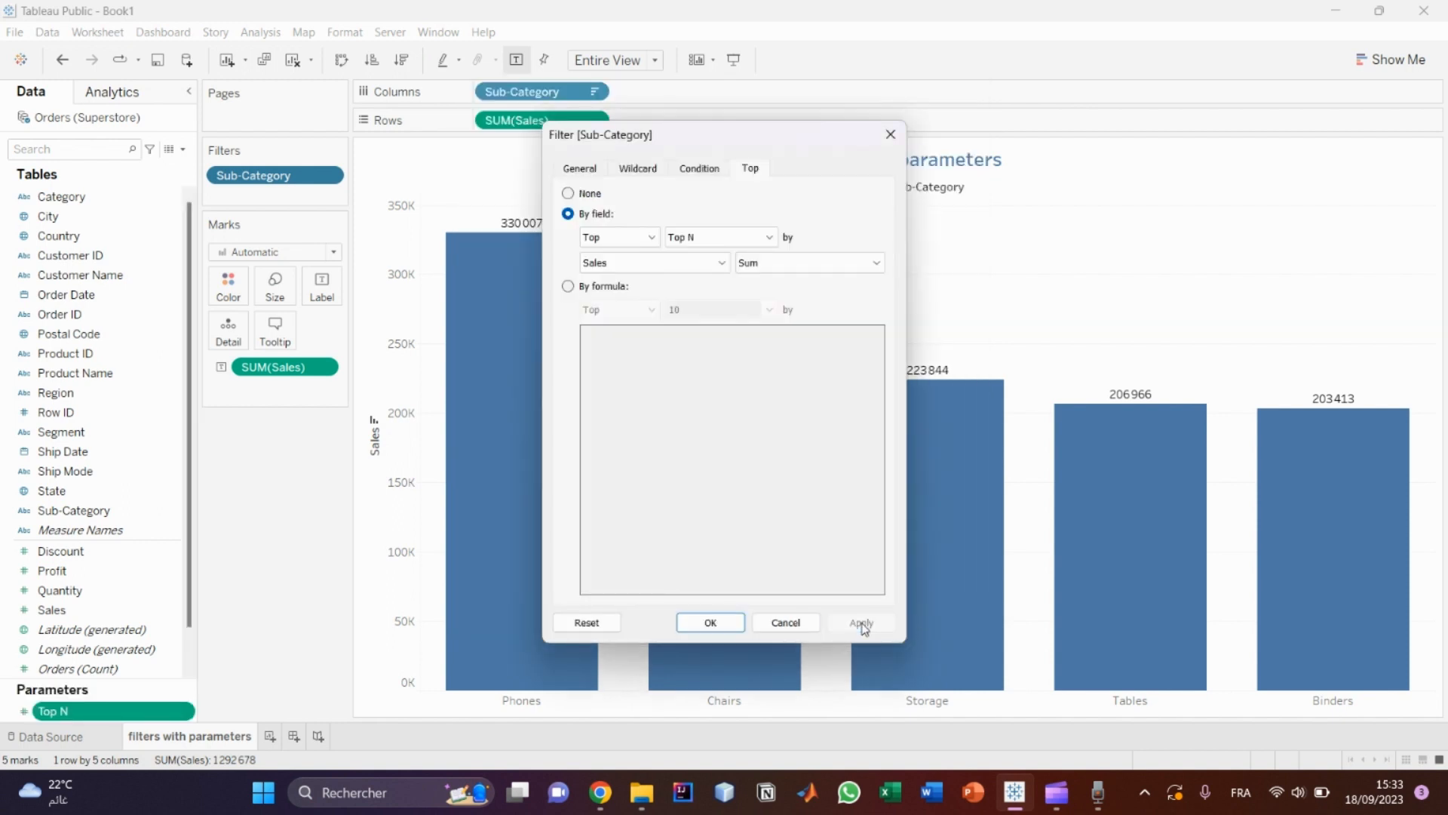
{"action": "left_click", "coordinate": [723, 626]}
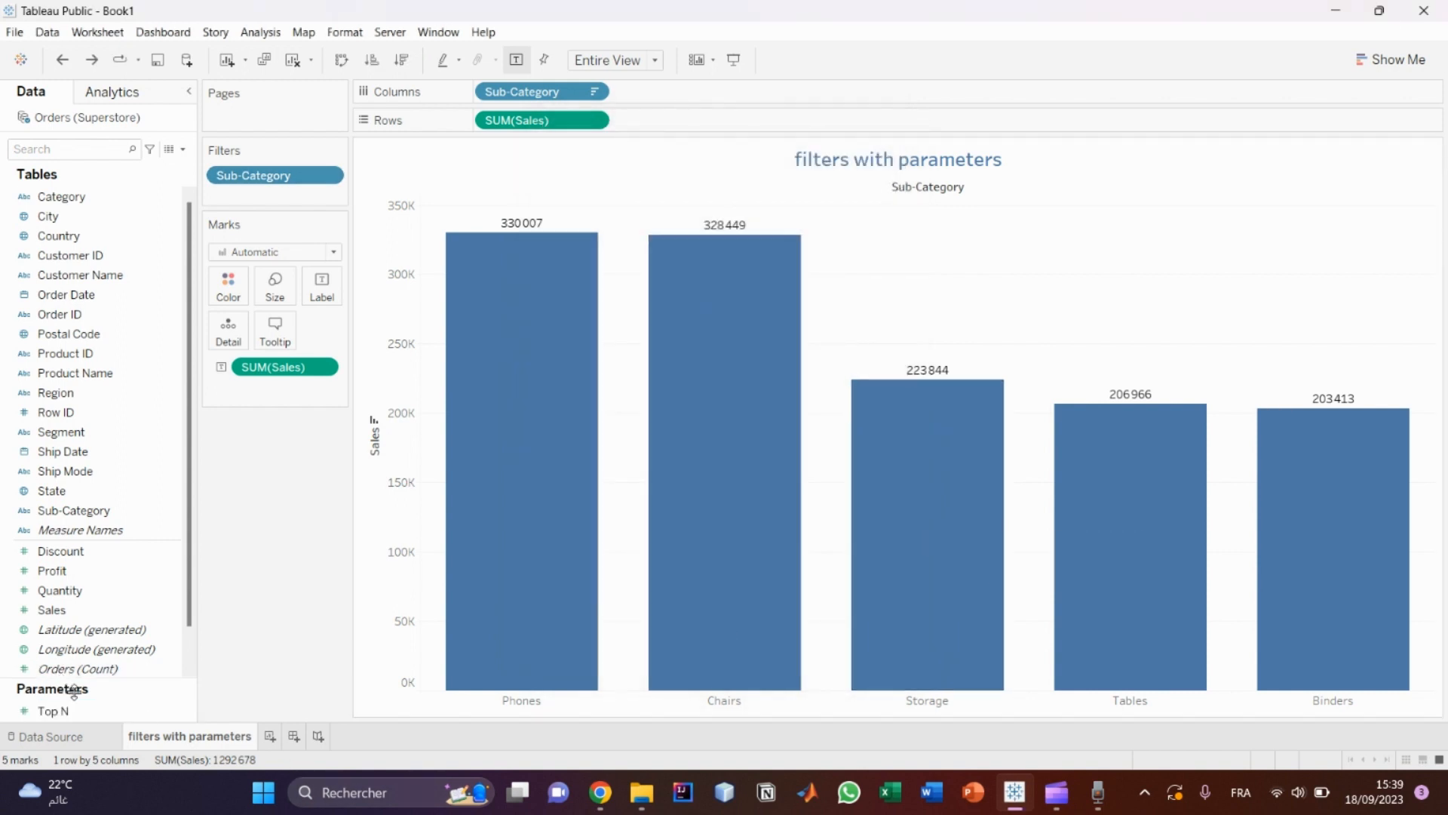
Show the Top N parameter control beside the chart and raise its value.
{"action": "left_click", "coordinate": [50, 710]}
{"action": "left_click", "coordinate": [189, 712]}
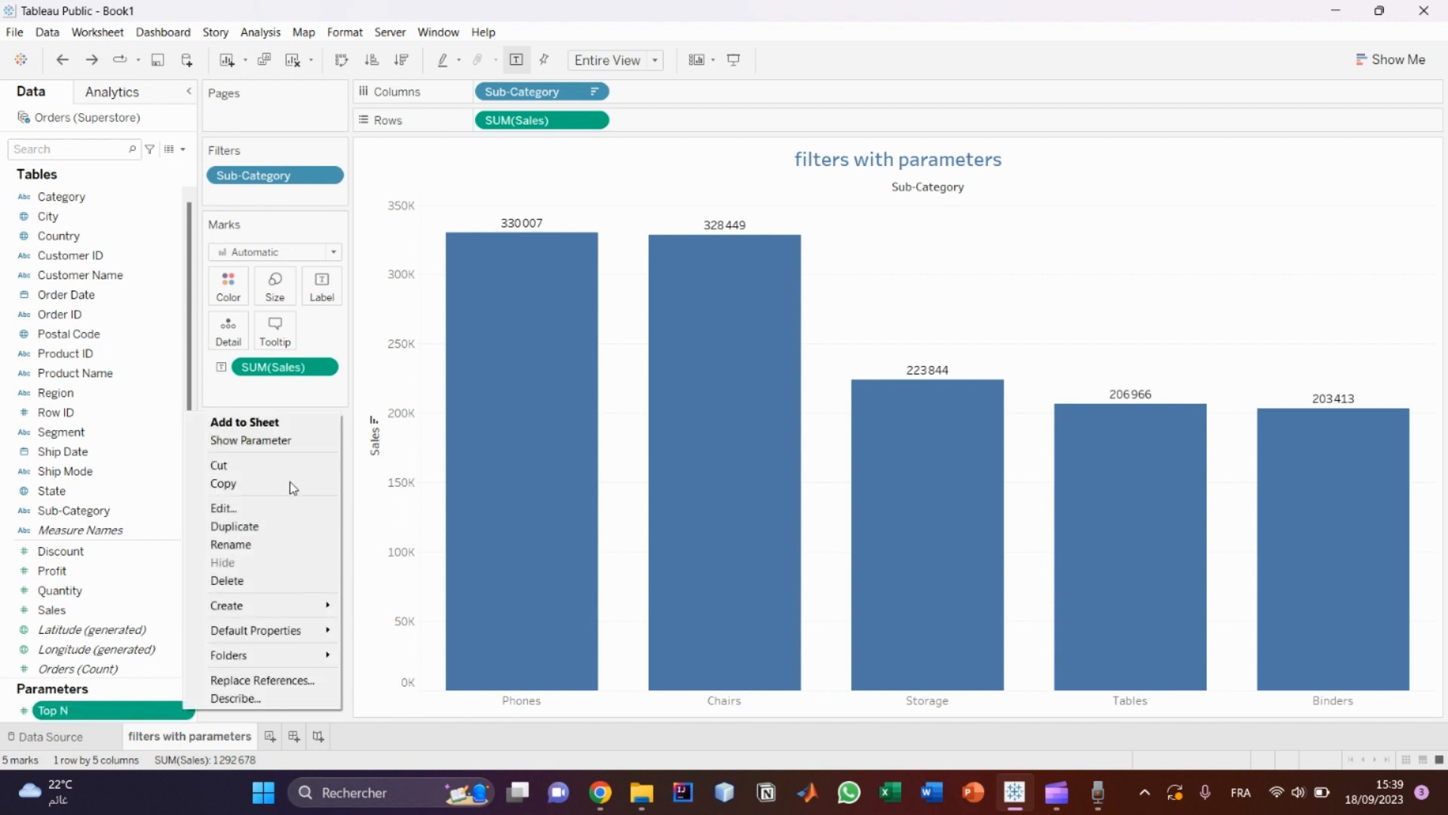
{"action": "left_click", "coordinate": [291, 441]}
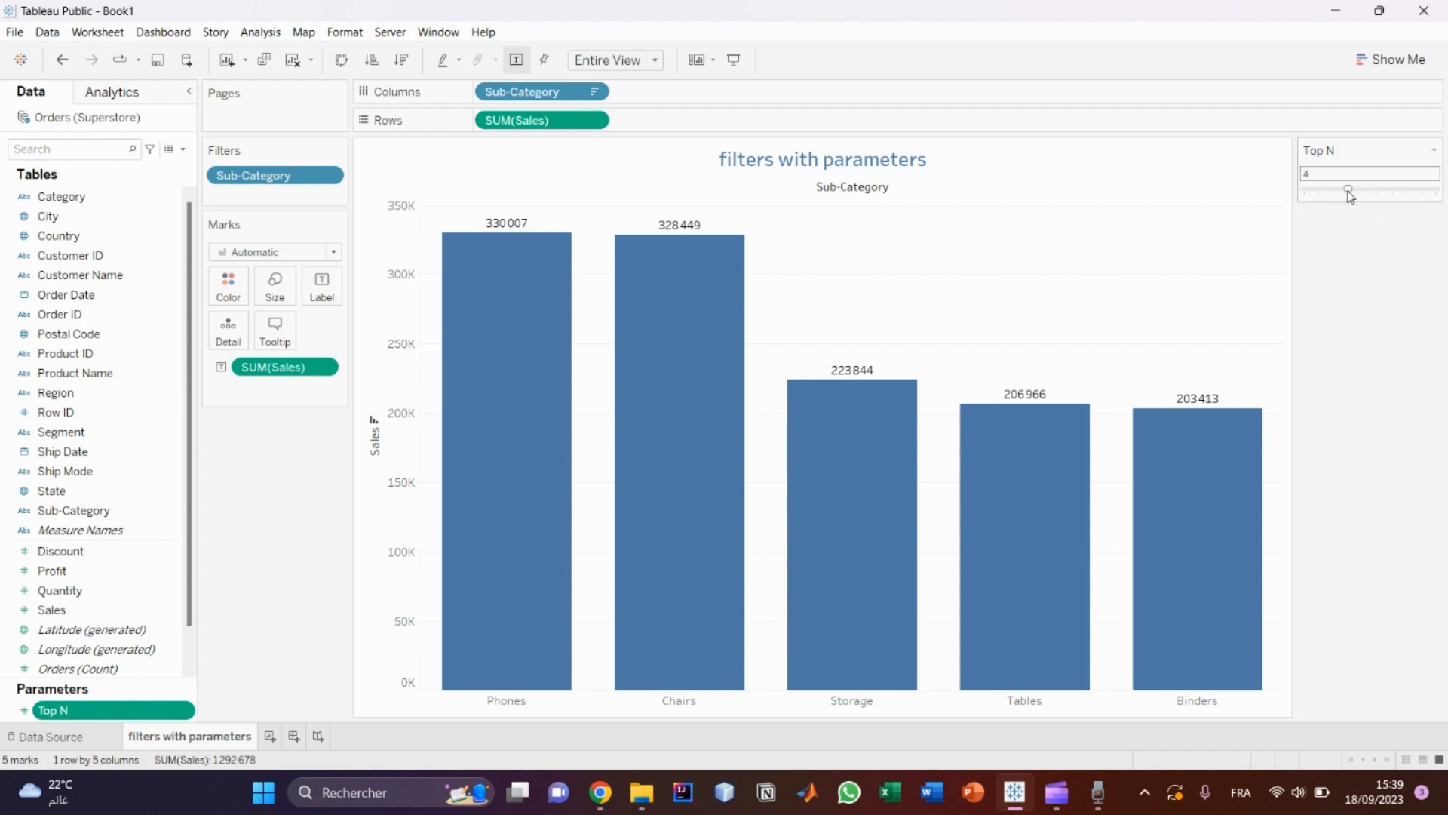
{"action": "left_click_drag", "start_coordinate": [1348, 191], "coordinate": [1413, 190]}
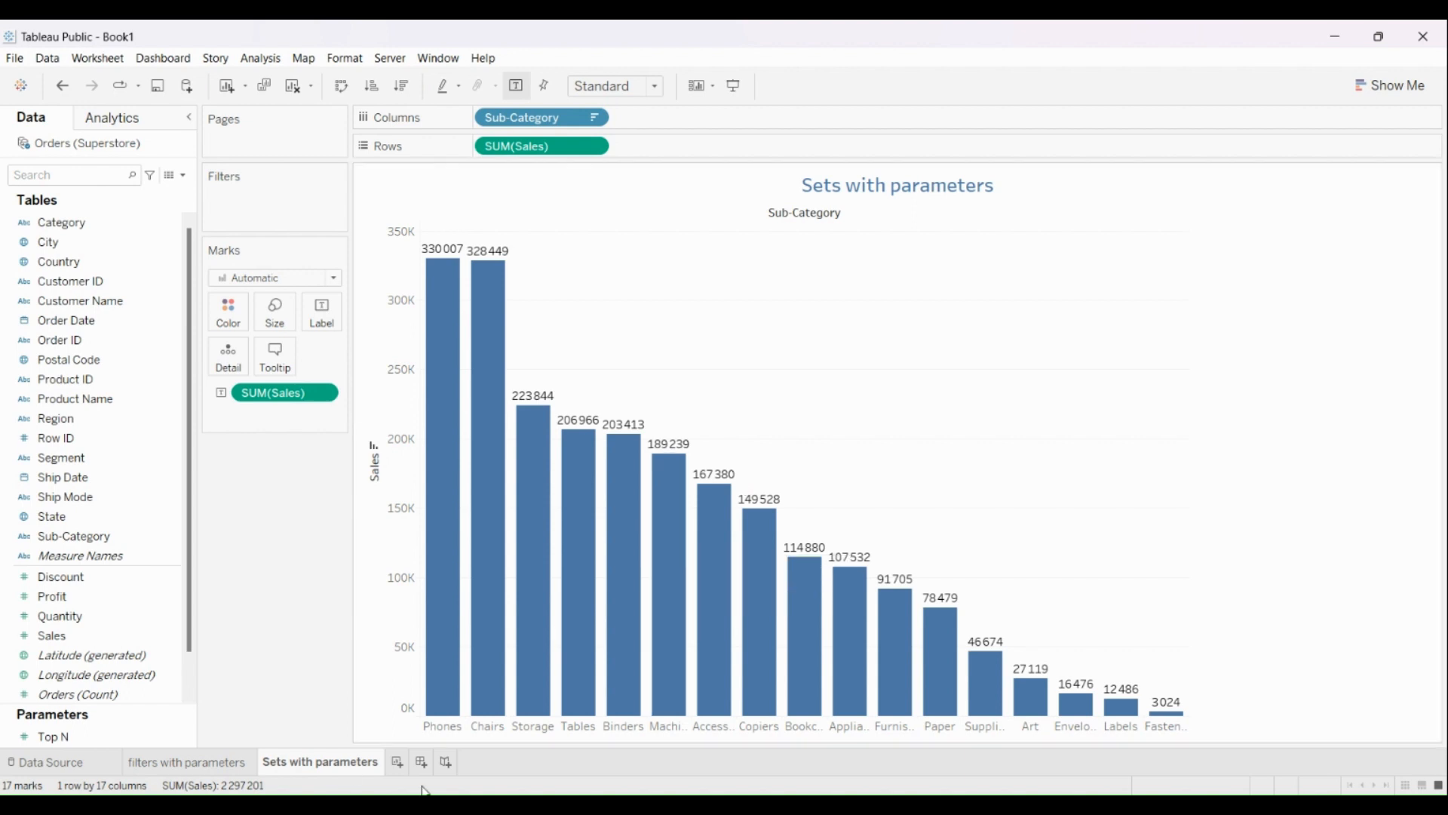
Add a new worksheet named "profit" and place Sub-Category on its rows.
{"action": "left_click", "coordinate": [397, 763]}
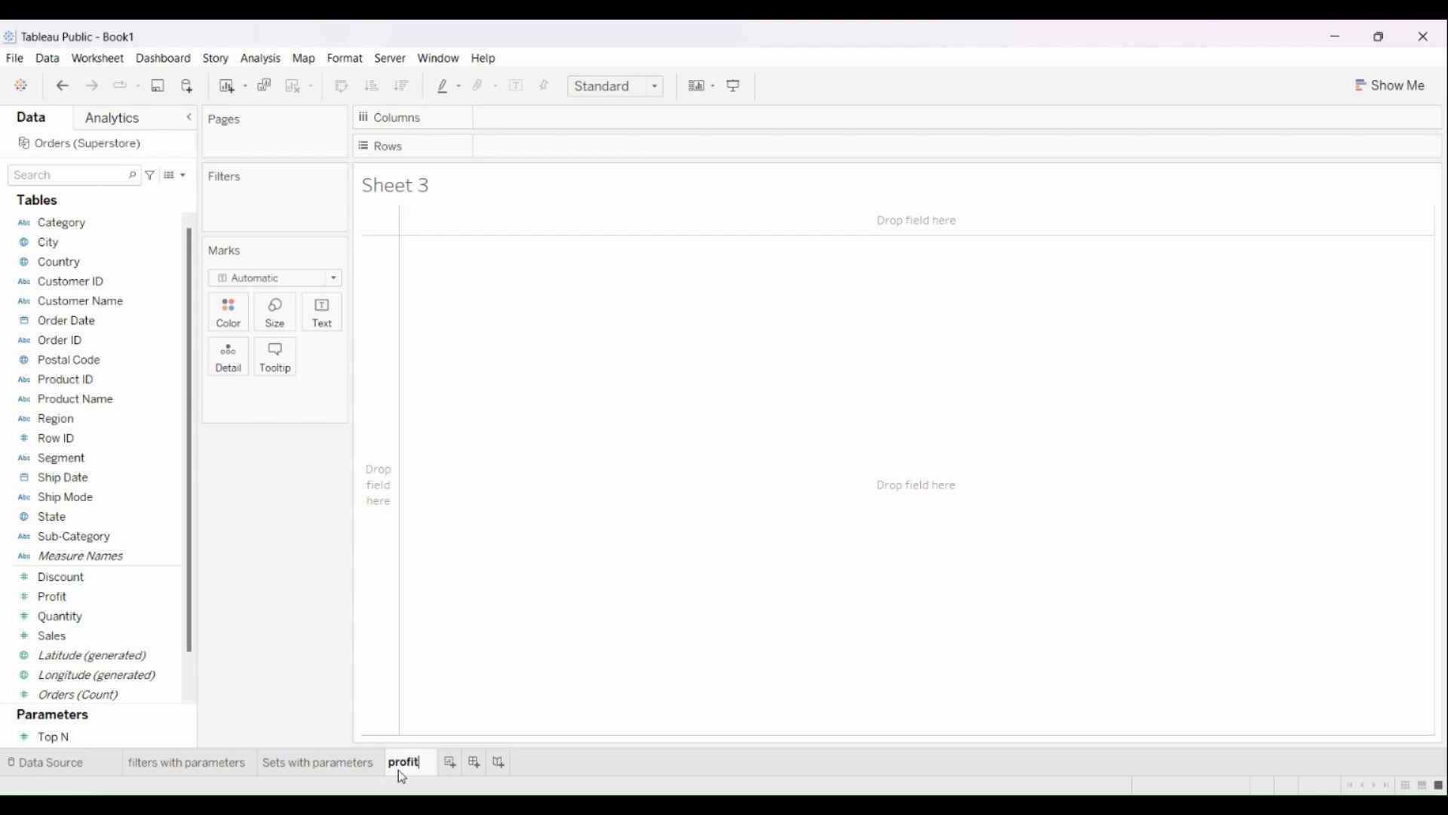
{"action": "key", "text": "Return"}
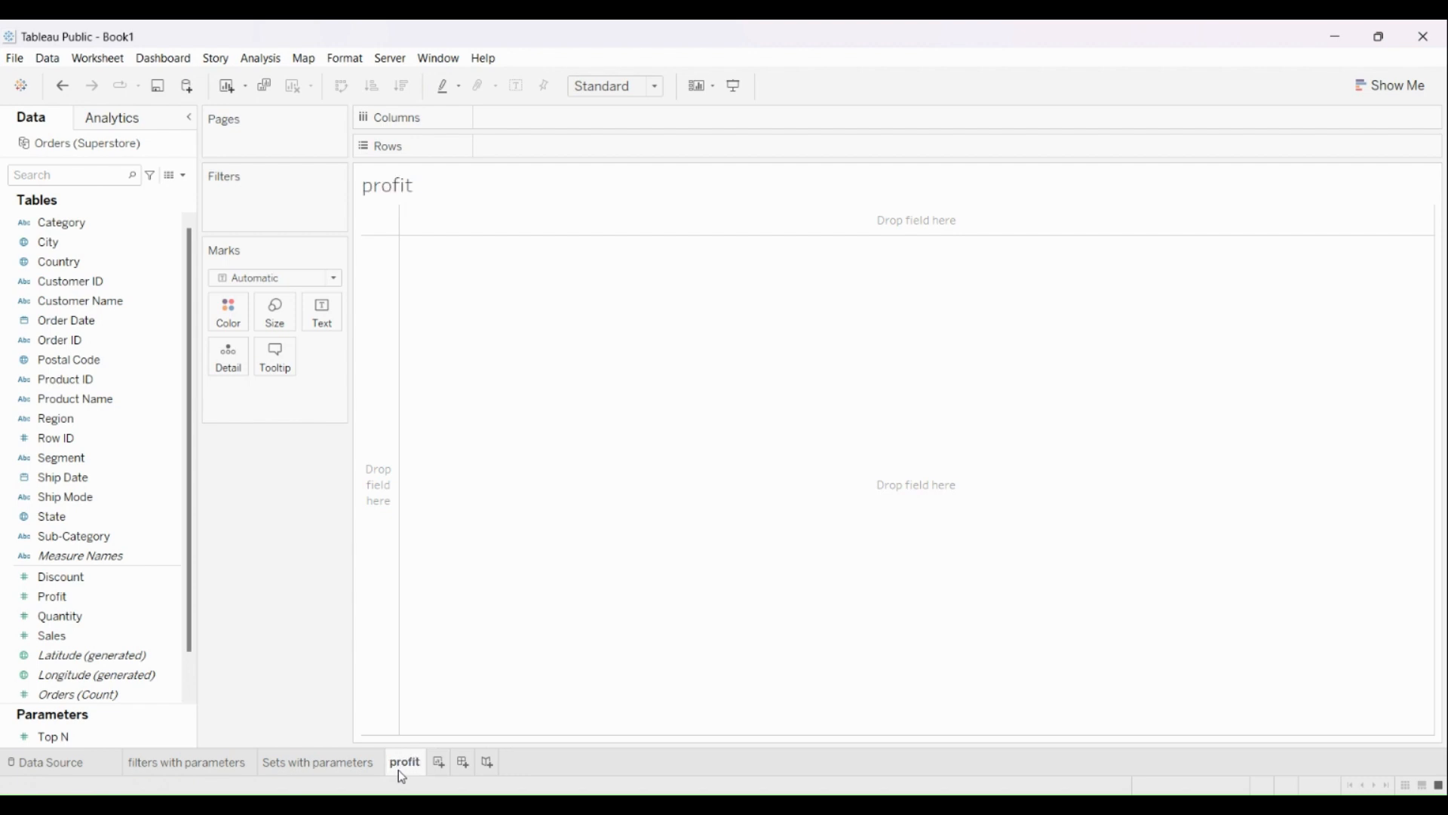
{"action": "left_click", "coordinate": [122, 538]}
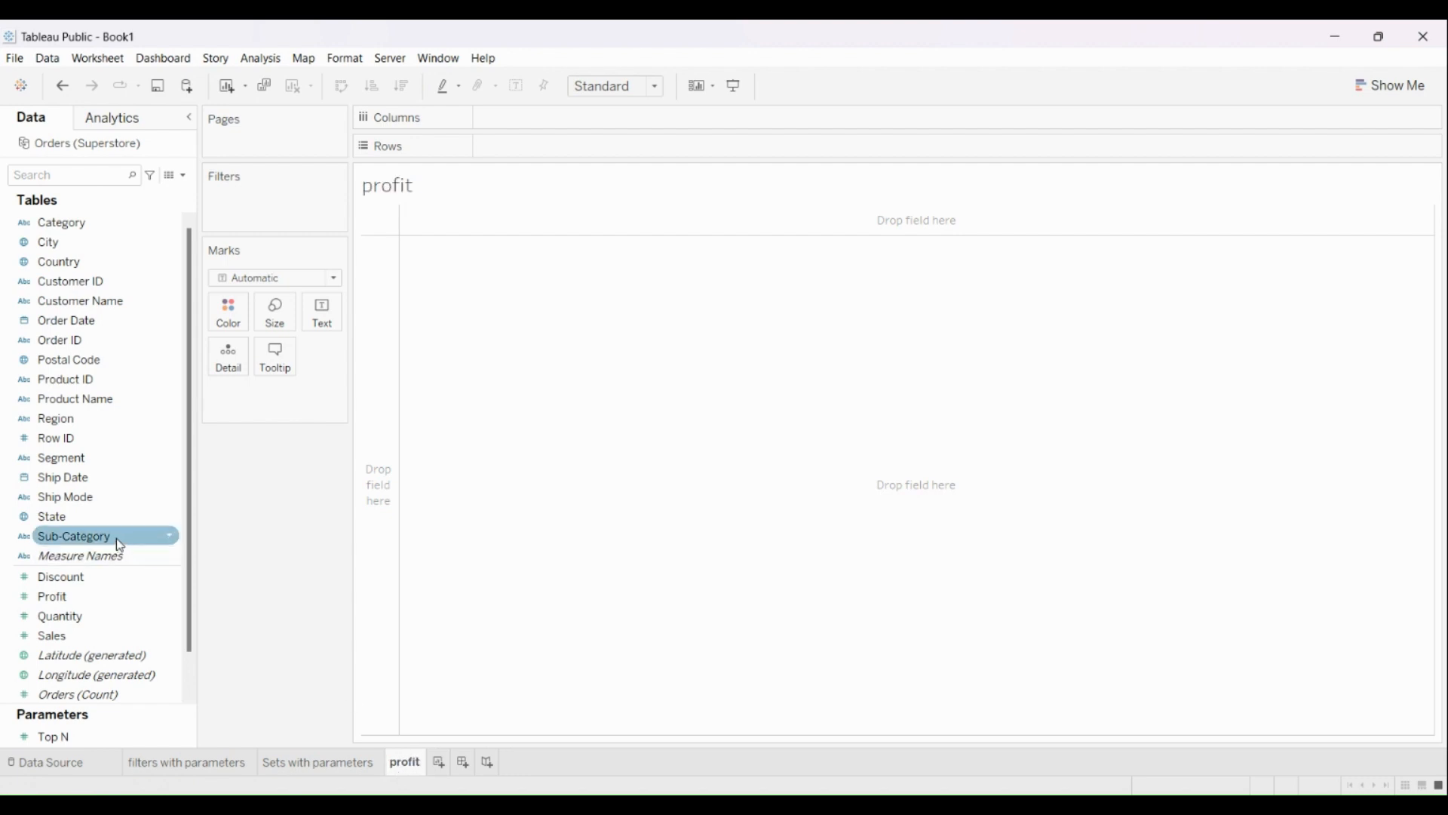
{"action": "left_click_drag", "start_coordinate": [115, 537], "coordinate": [619, 152]}
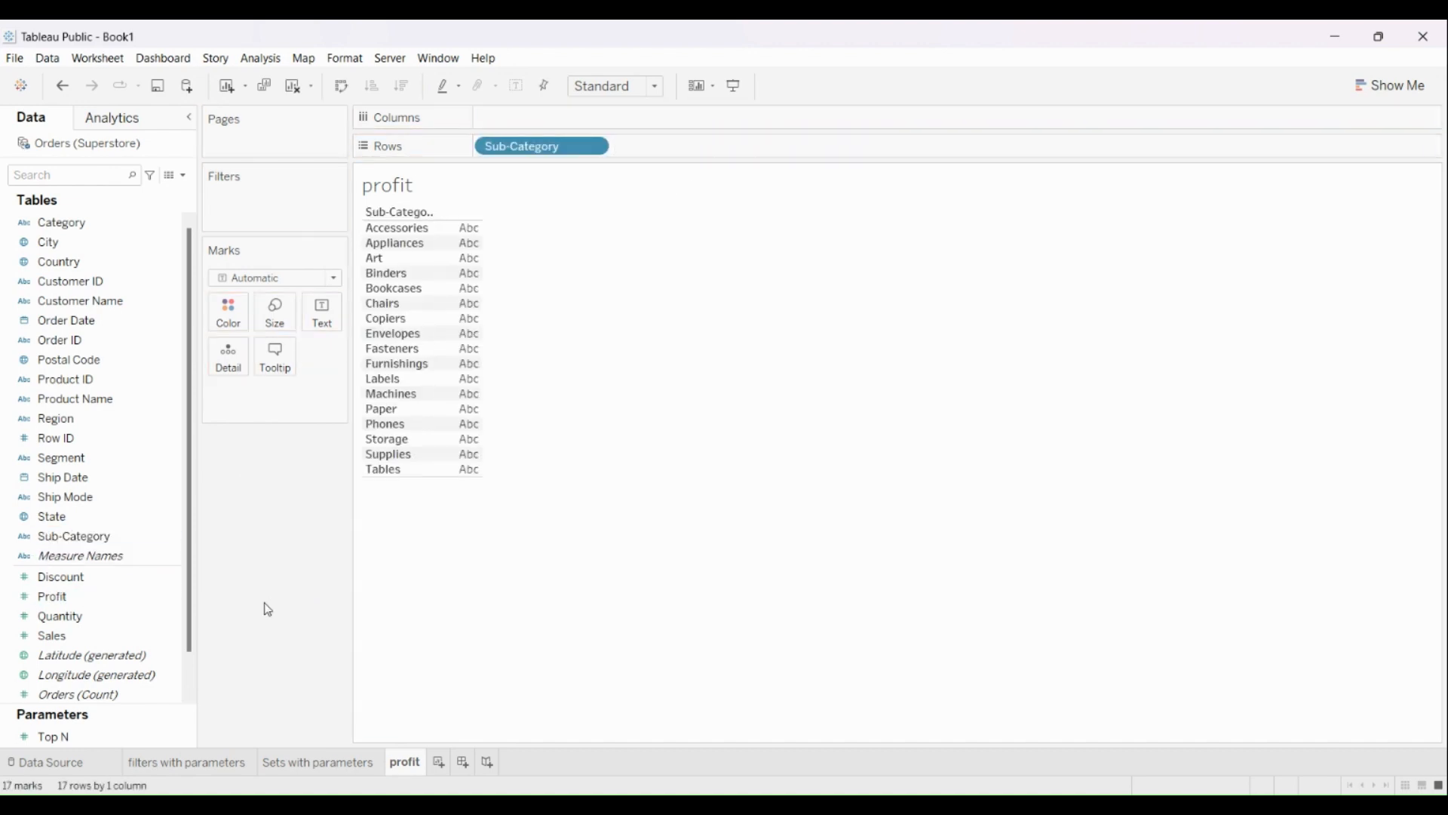
Show summed Profit as text for each sub-category and sort the table in descending order.
{"action": "left_click", "coordinate": [65, 575]}
{"action": "left_click_drag", "start_coordinate": [66, 598], "coordinate": [327, 317]}
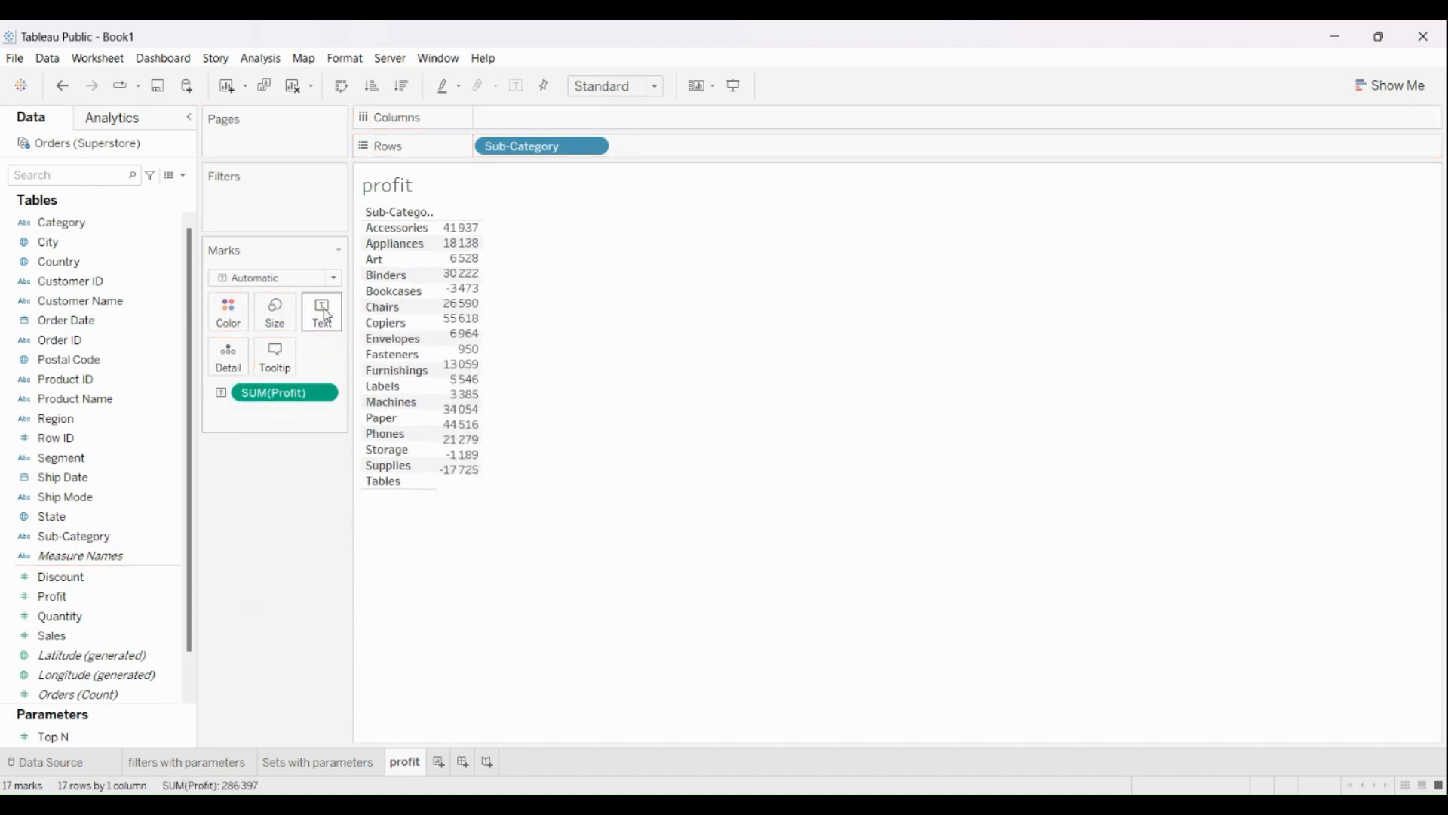
{"action": "left_click", "coordinate": [405, 89]}
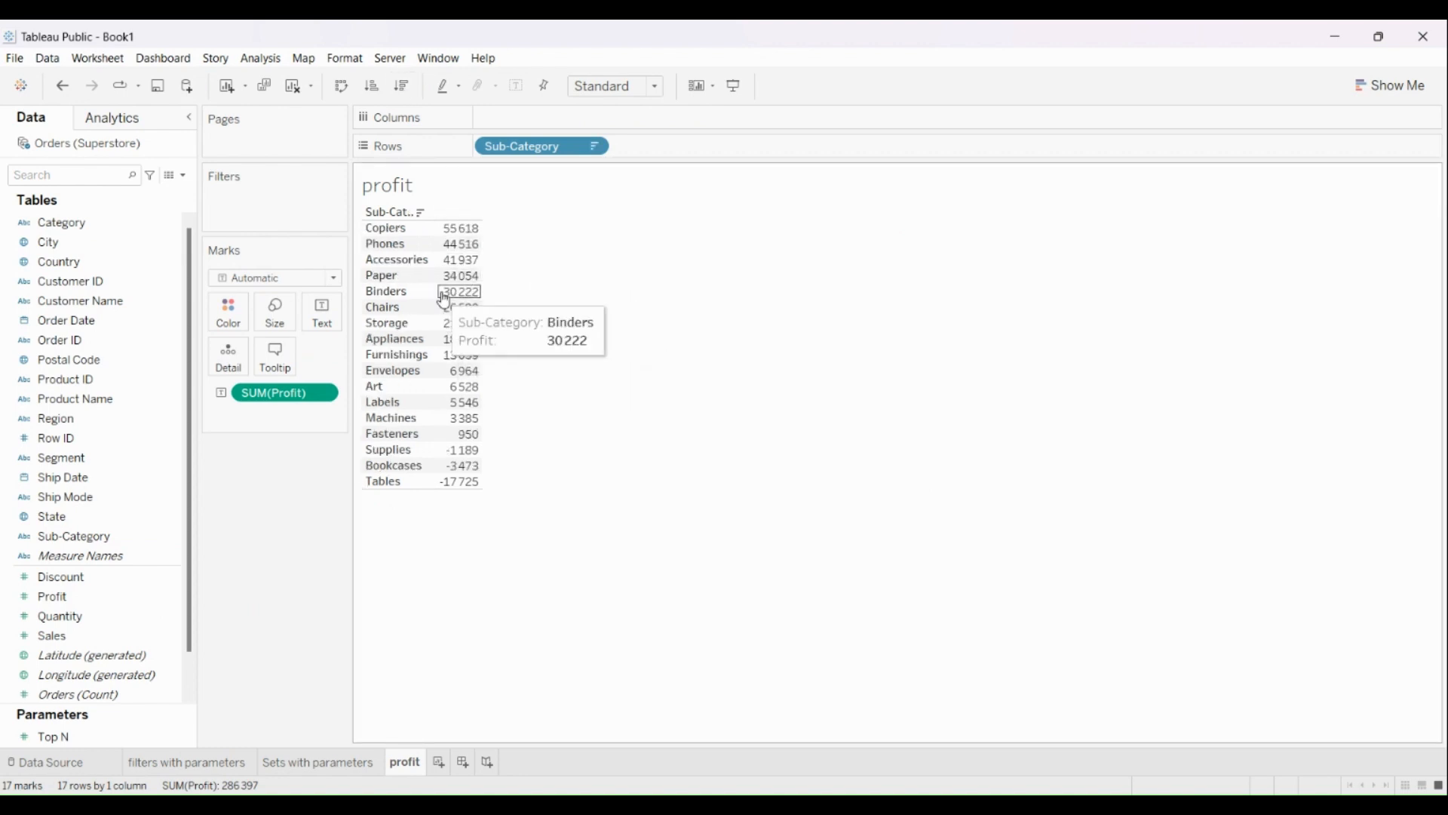
{"action": "mouse_move", "coordinate": [461, 313]}
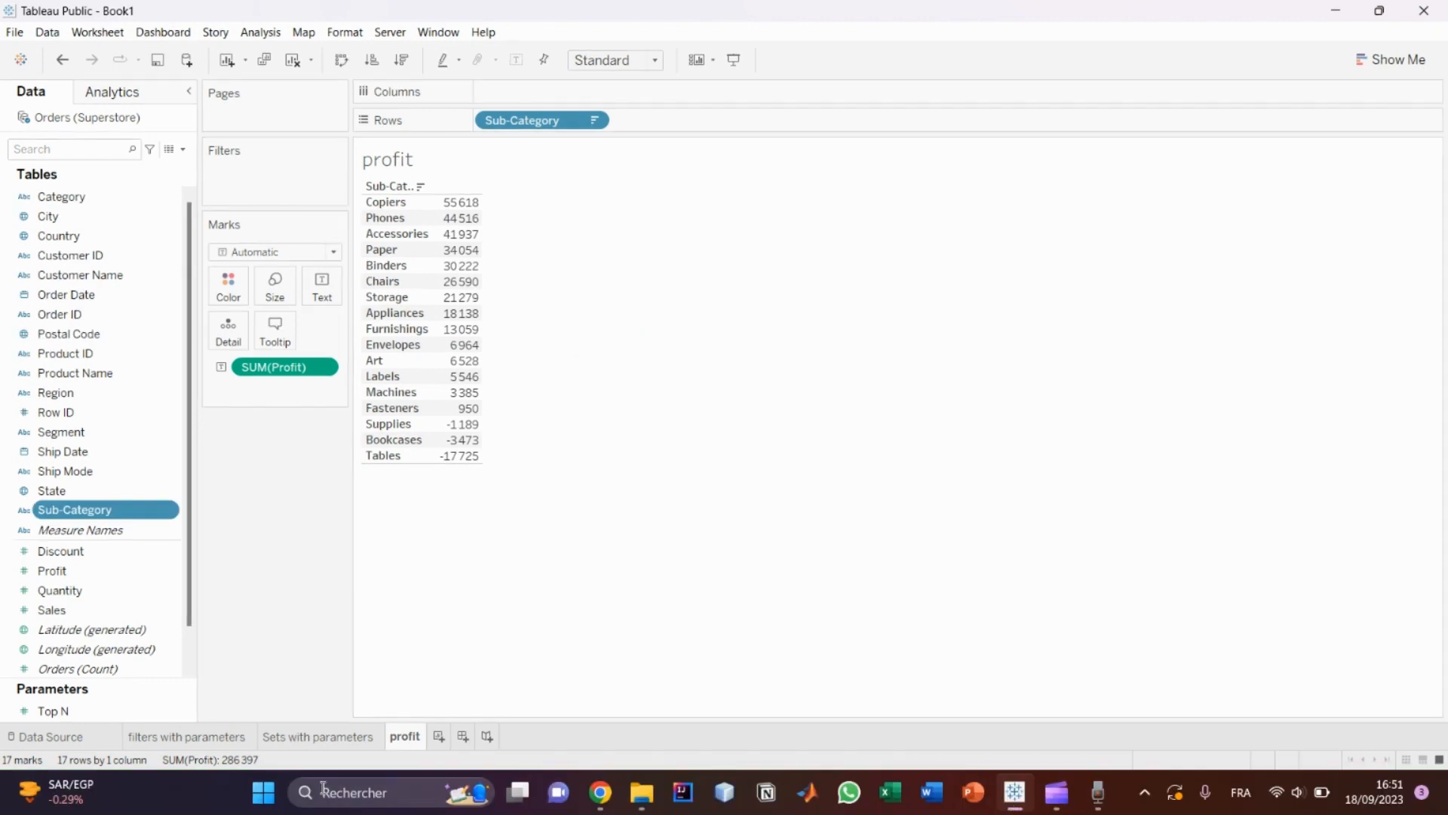
On the "Sets with parameters" worksheet, start creating a set from the Sub-Category field.
{"action": "left_click", "coordinate": [356, 741]}
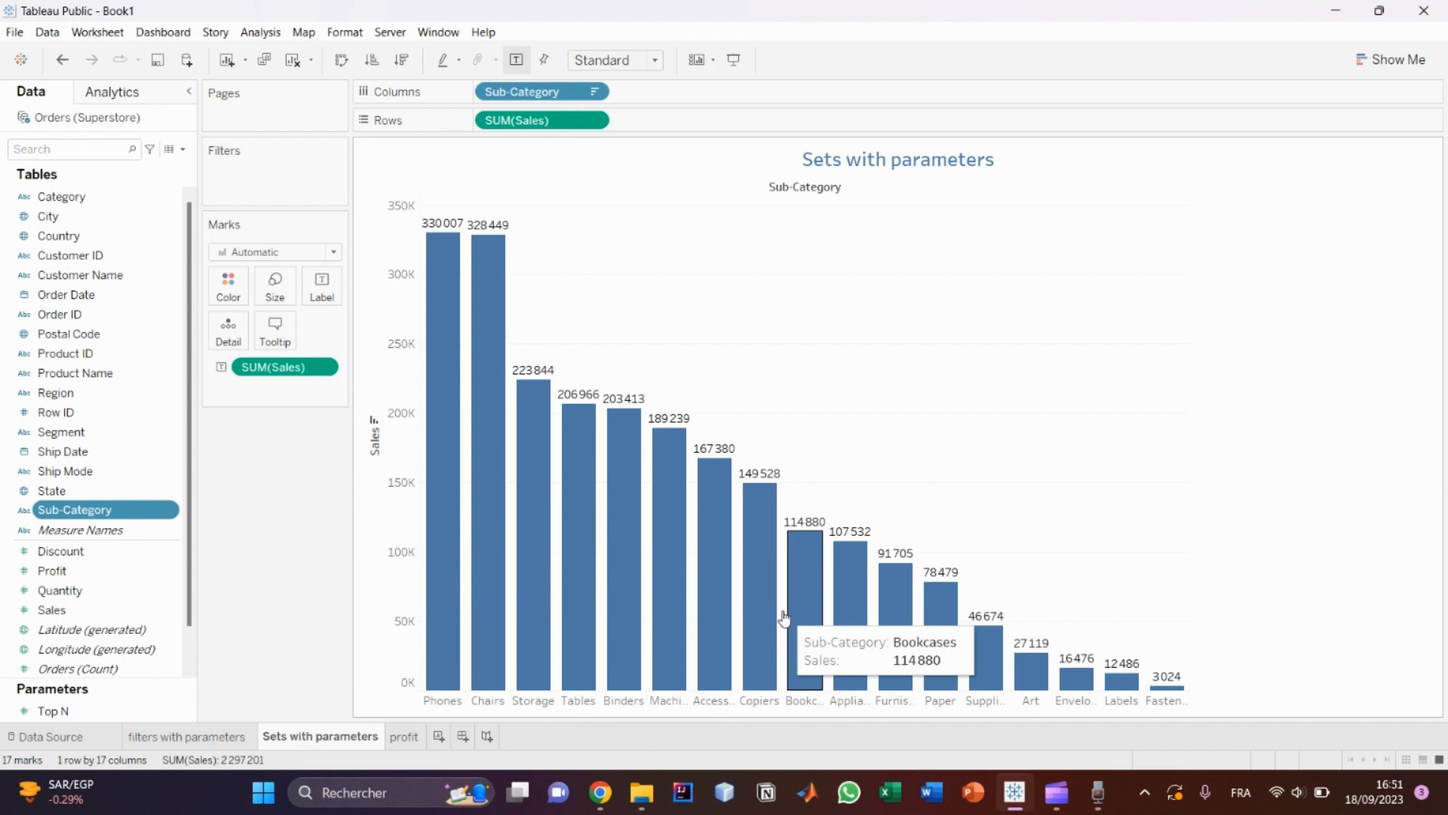
{"action": "left_click", "coordinate": [164, 510]}
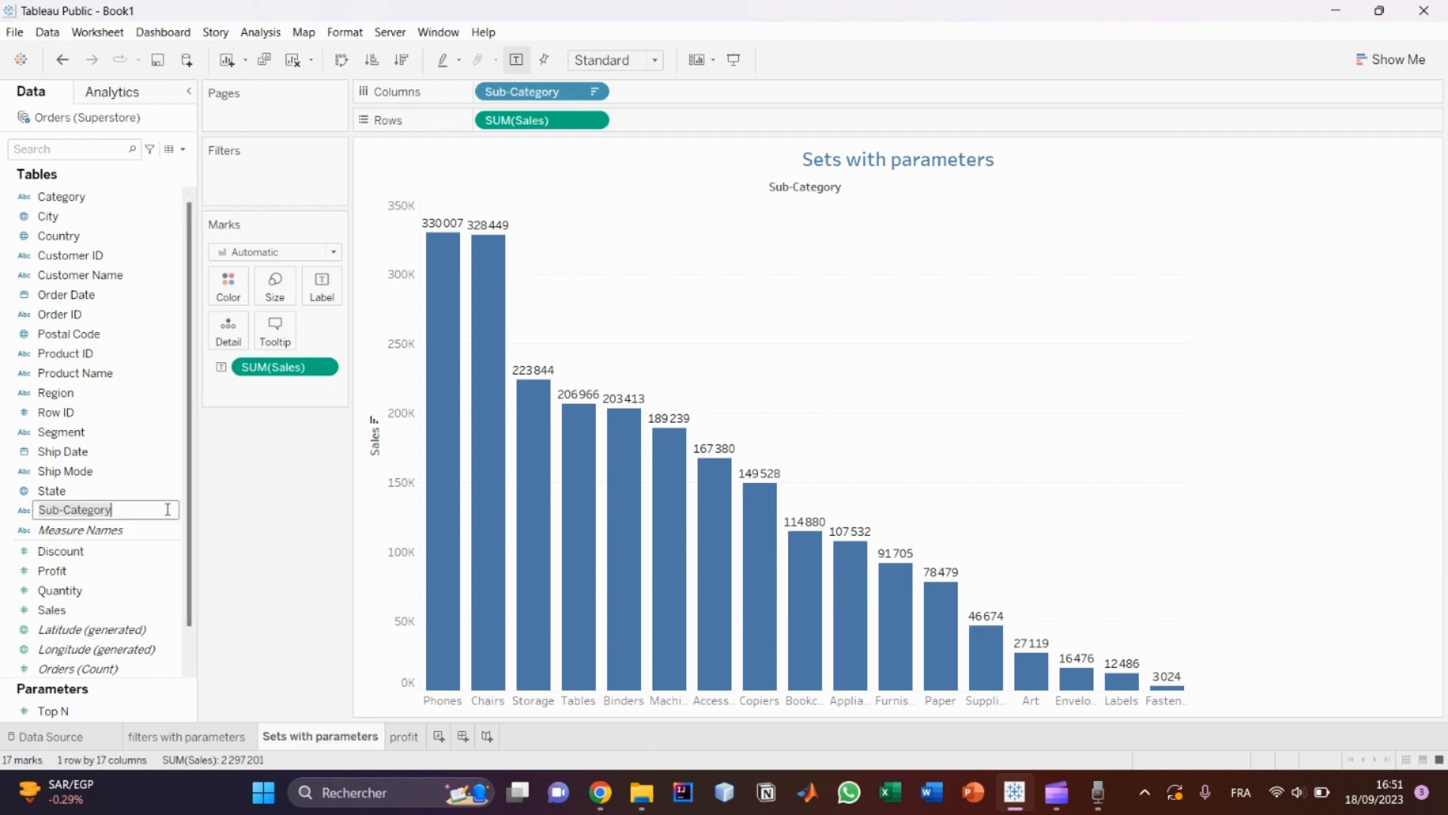
{"action": "left_click", "coordinate": [167, 509]}
{"action": "left_click", "coordinate": [236, 506]}
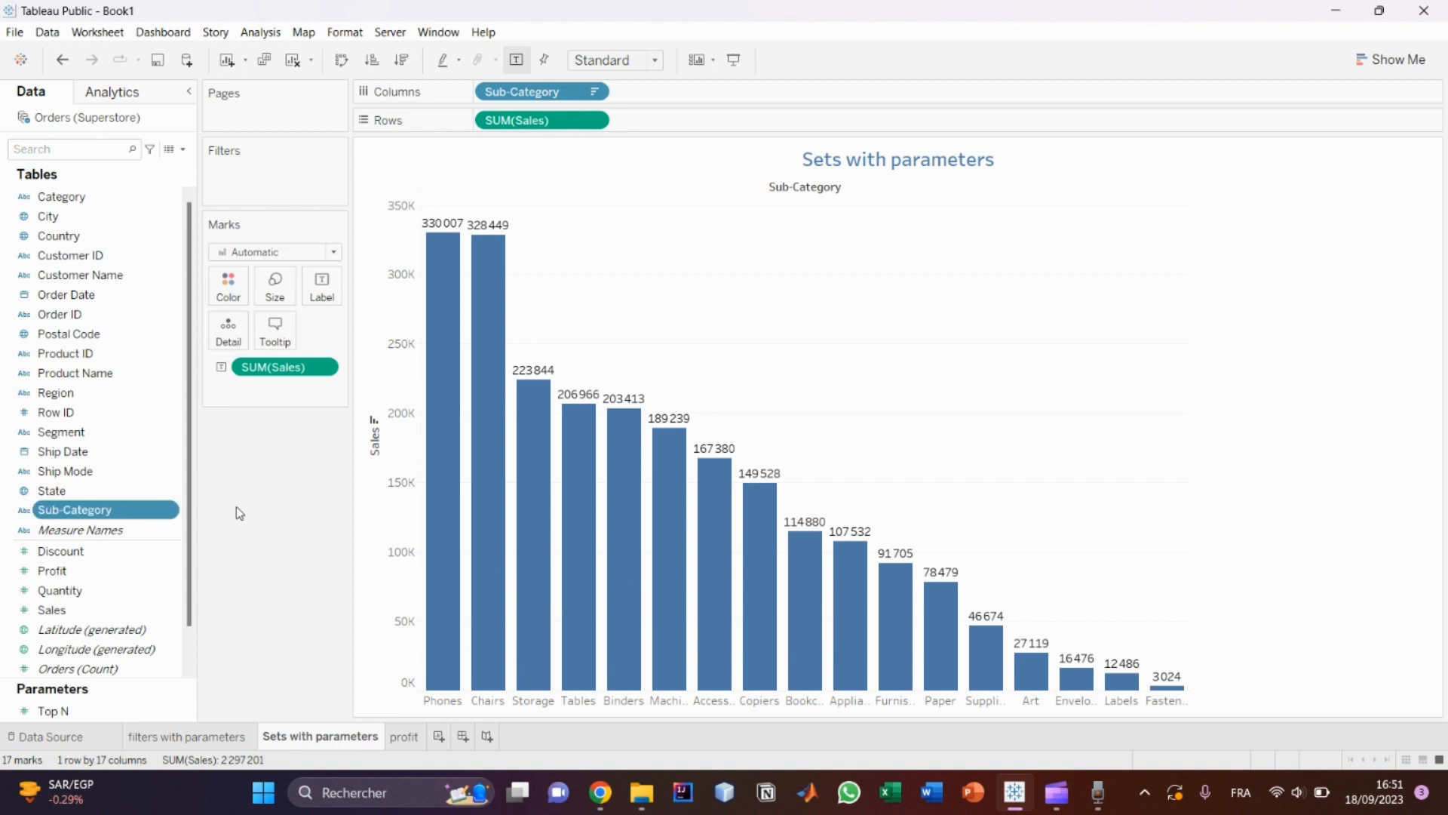
{"action": "left_click", "coordinate": [169, 510]}
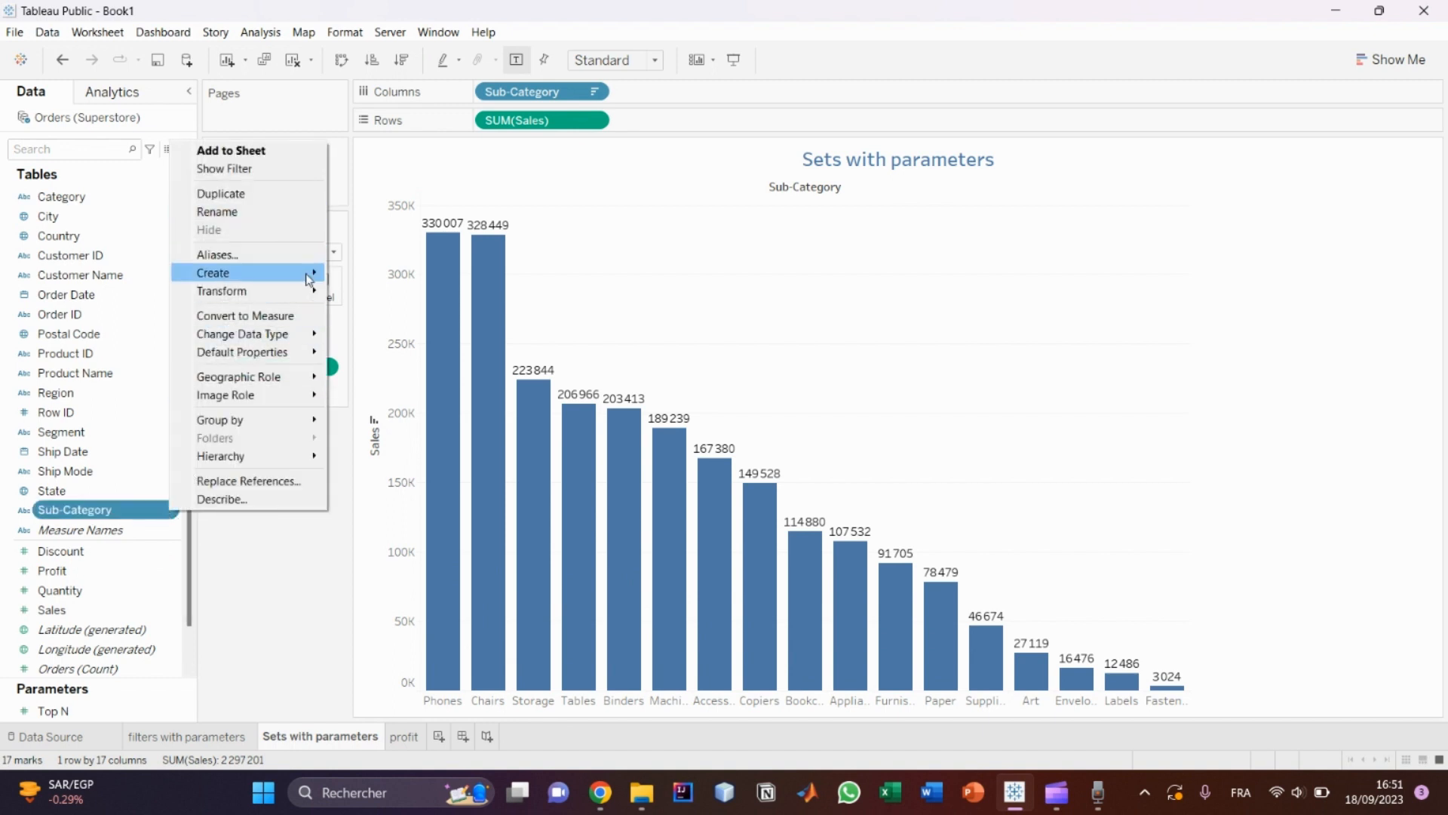
{"action": "mouse_move", "coordinate": [305, 272]}
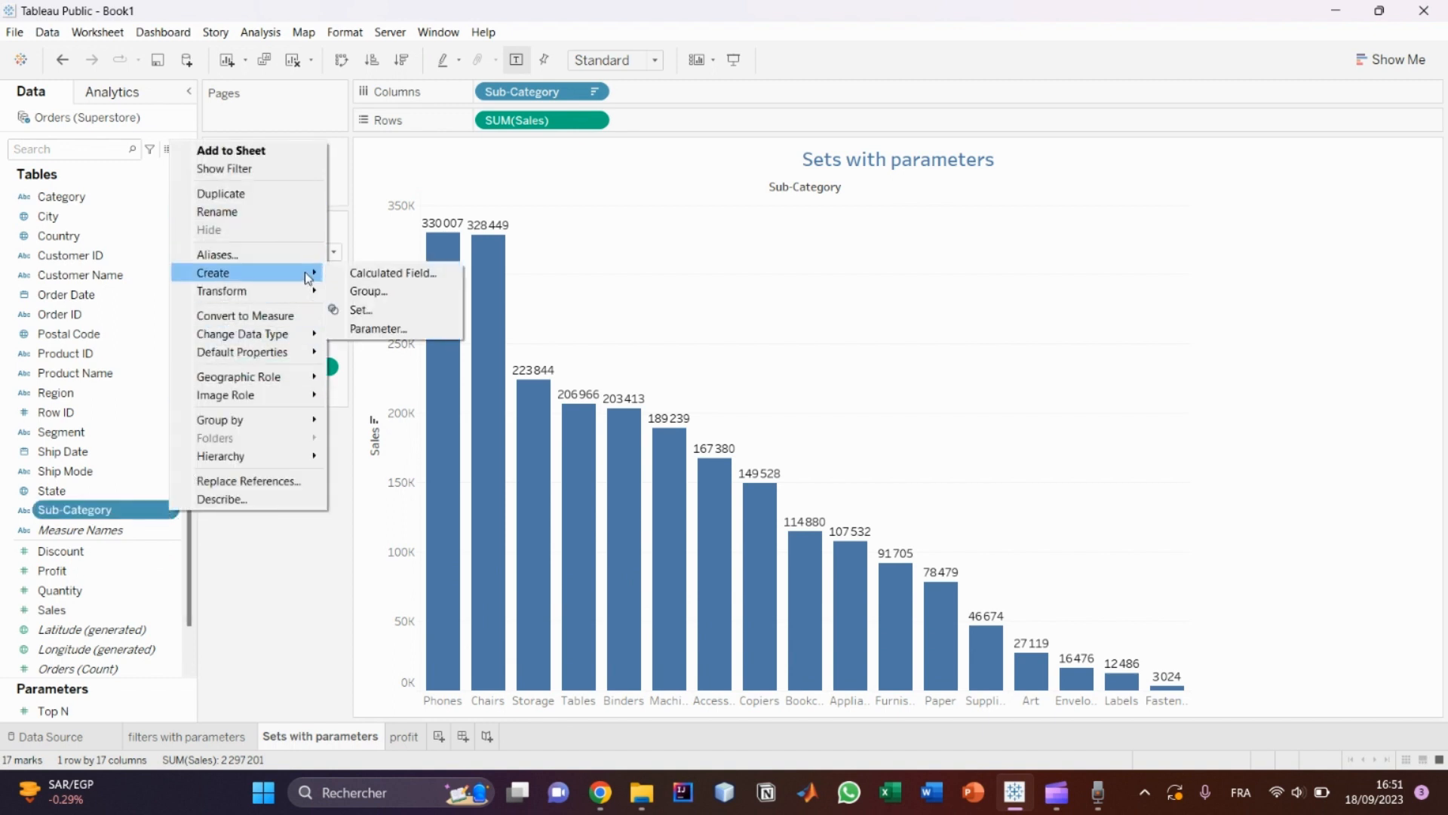
{"action": "left_click", "coordinate": [412, 316]}
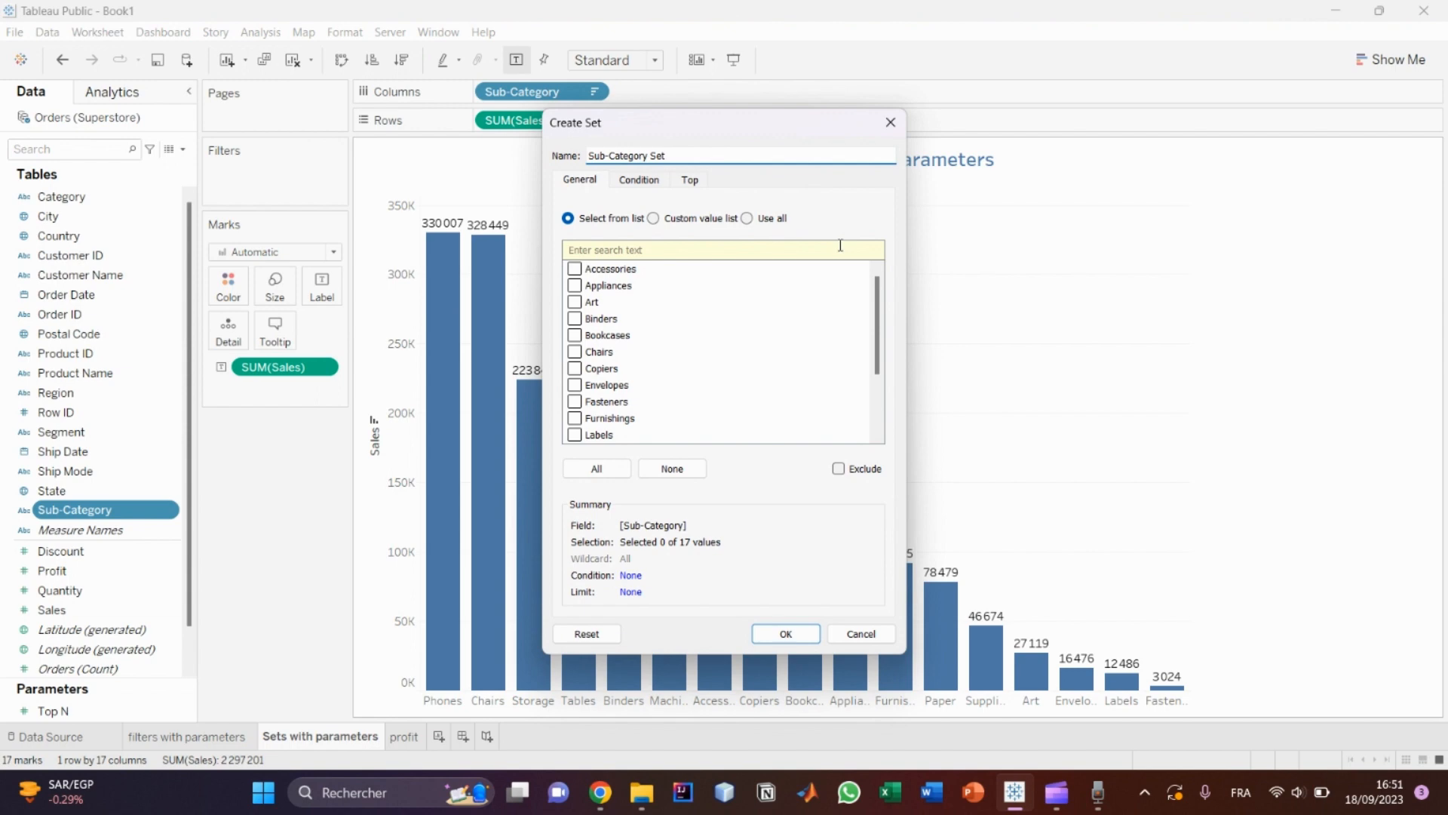
Define the set as the top 3 sub-categories by summed Profit, create it and use it to color the bars.
{"action": "left_click", "coordinate": [702, 180]}
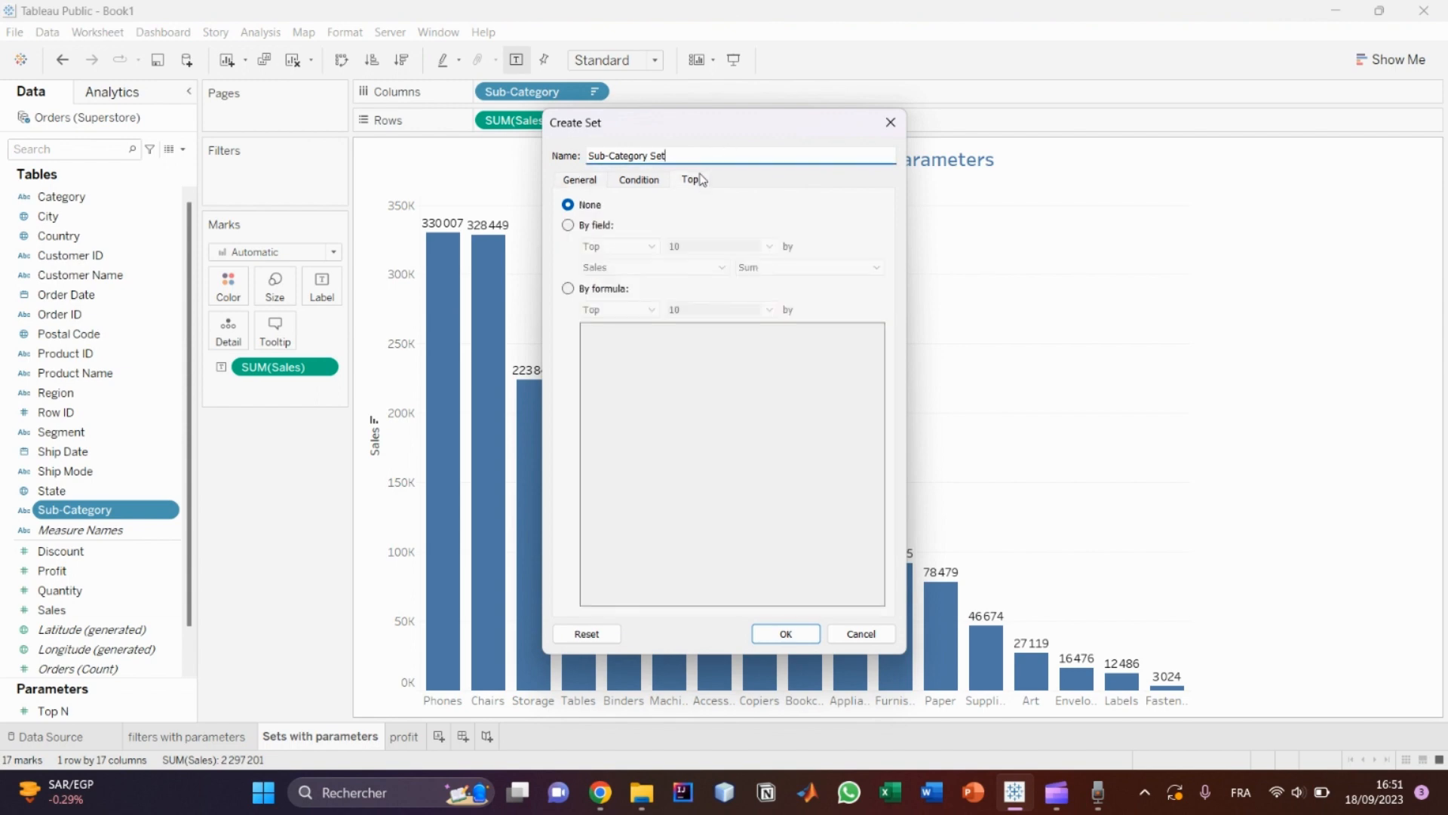
{"action": "left_click", "coordinate": [568, 226]}
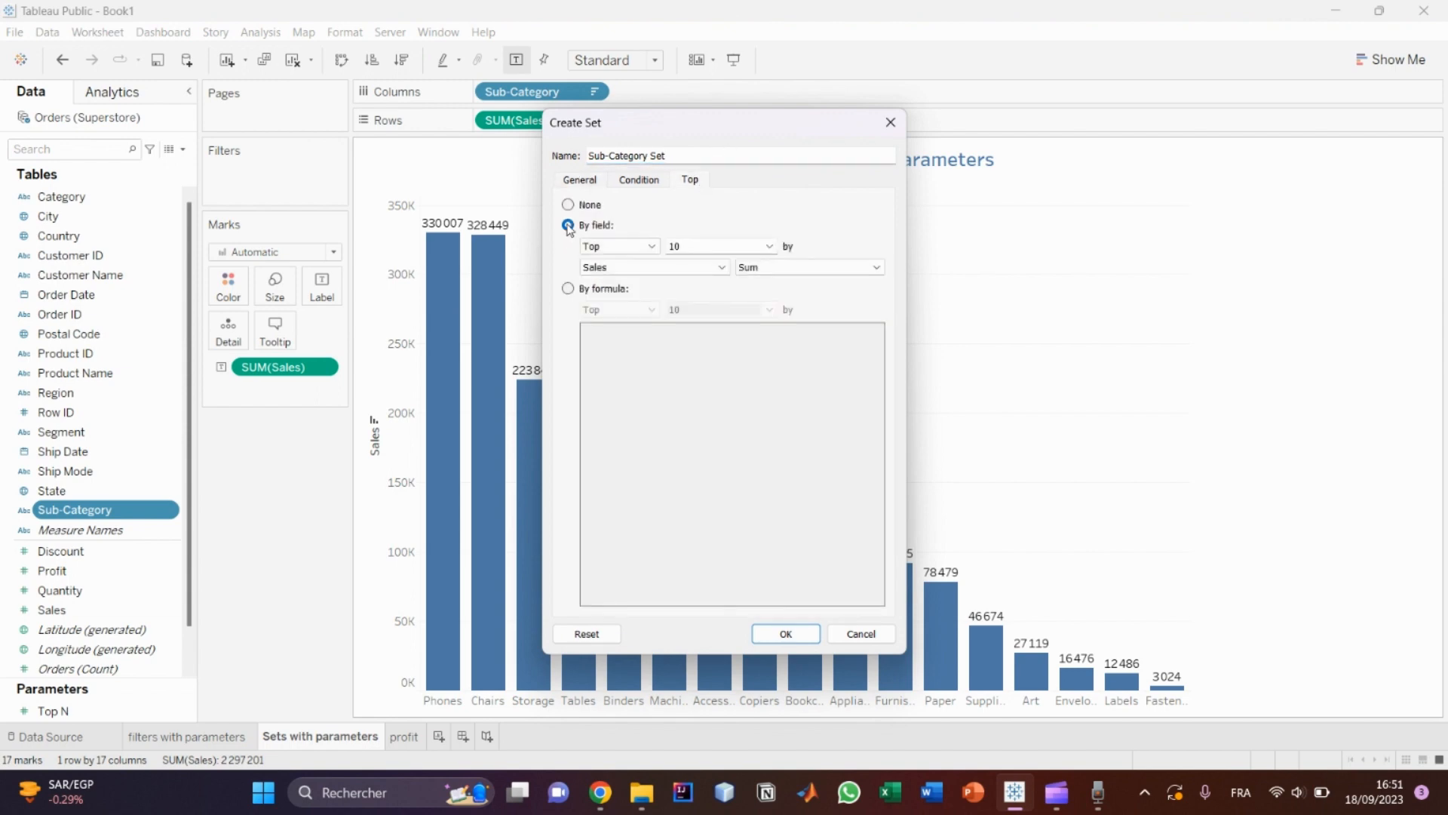
{"action": "double_click", "coordinate": [706, 245]}
{"action": "type", "text": "3"}
{"action": "left_click", "coordinate": [669, 269]}
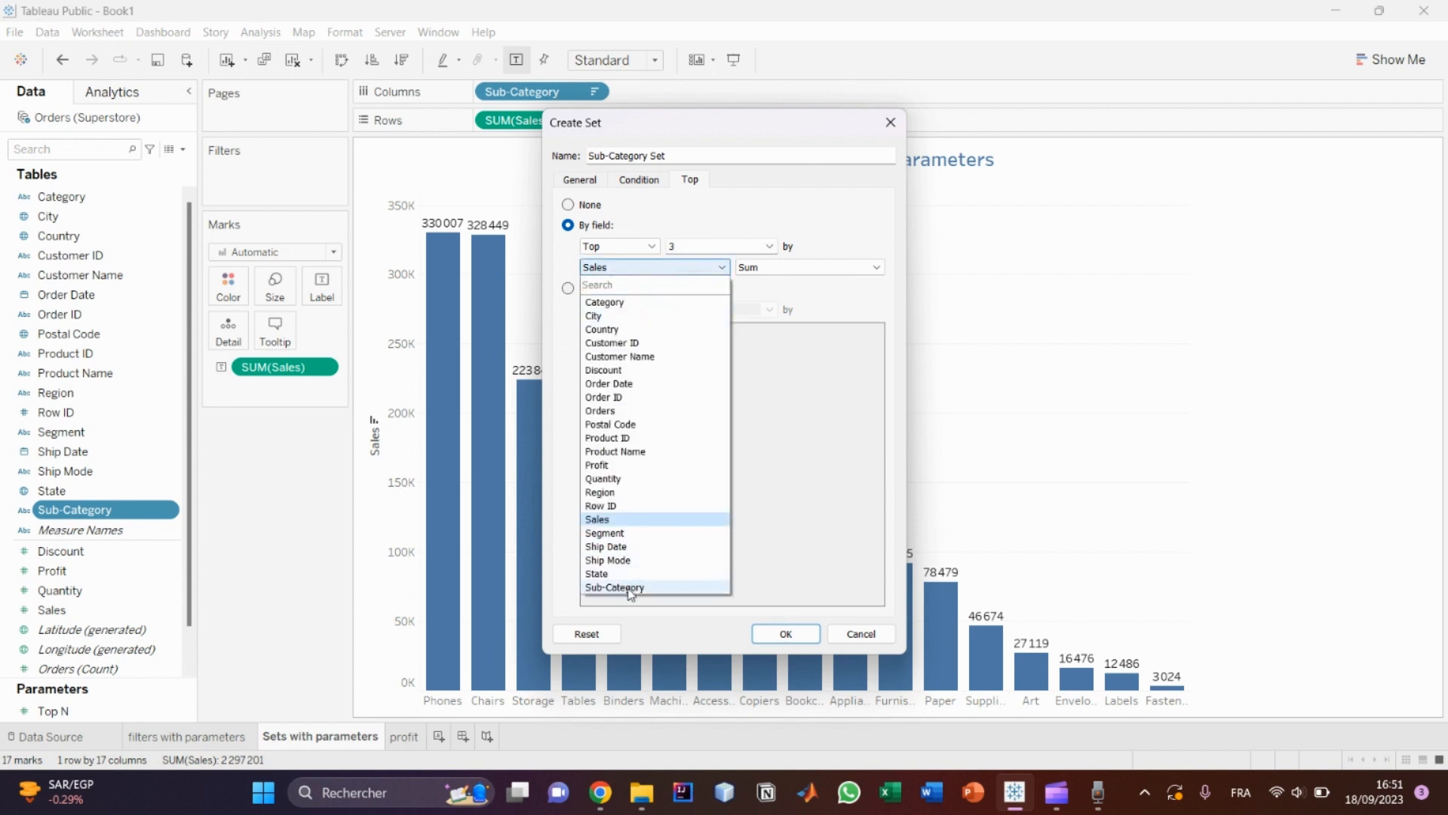
{"action": "left_click", "coordinate": [625, 466]}
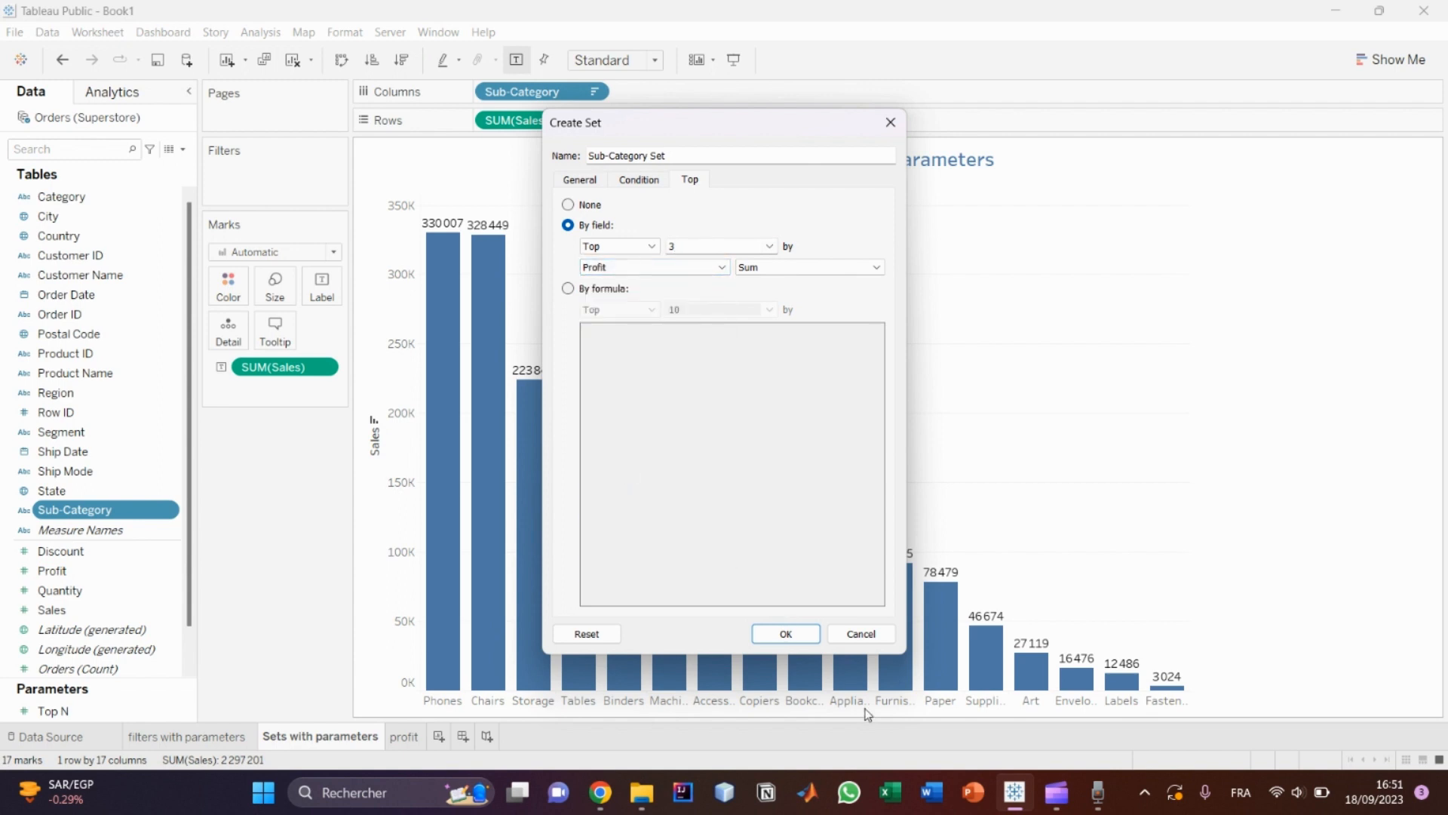
{"action": "left_click", "coordinate": [799, 637]}
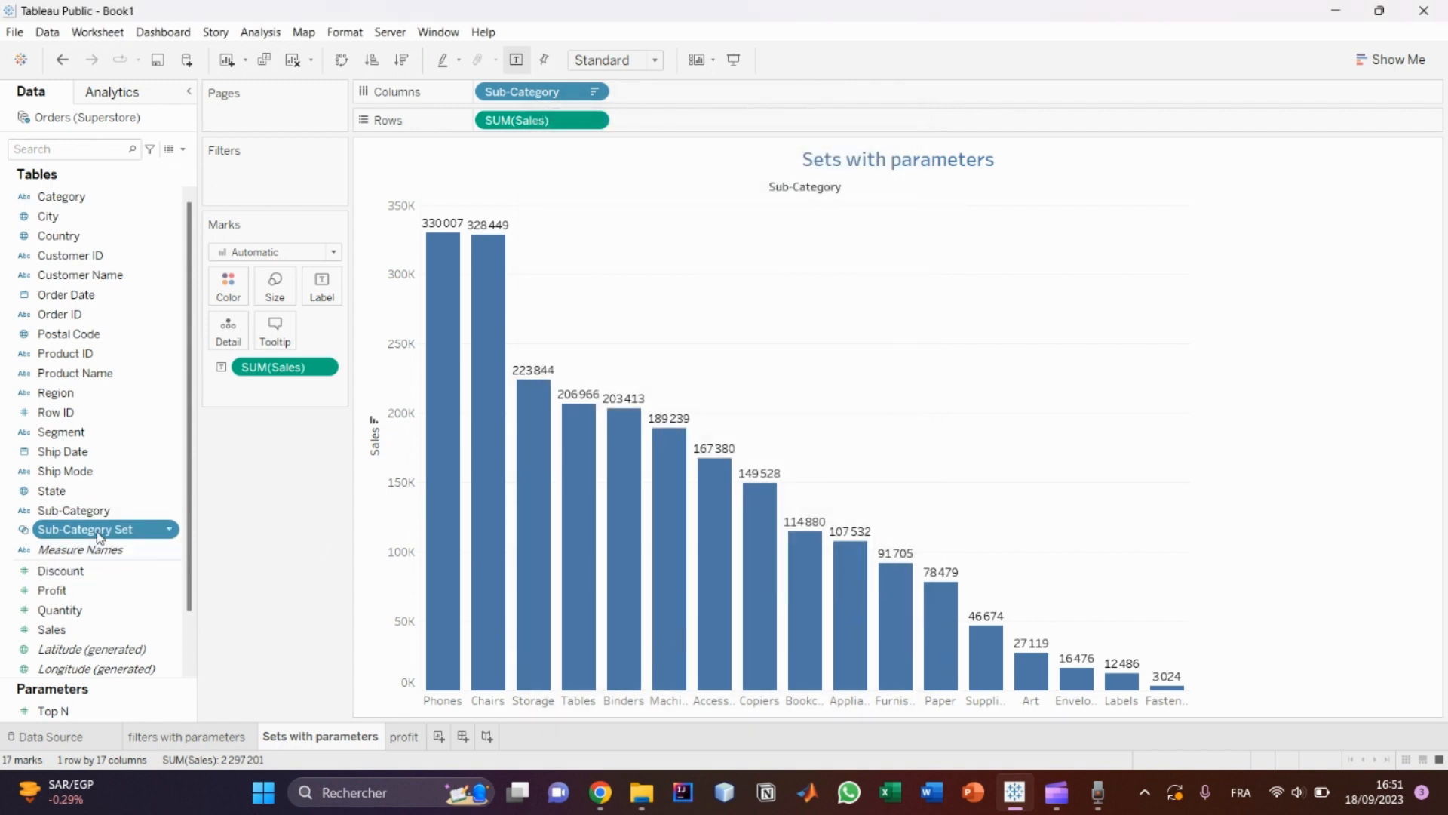
{"action": "left_click_drag", "start_coordinate": [99, 537], "coordinate": [221, 296]}
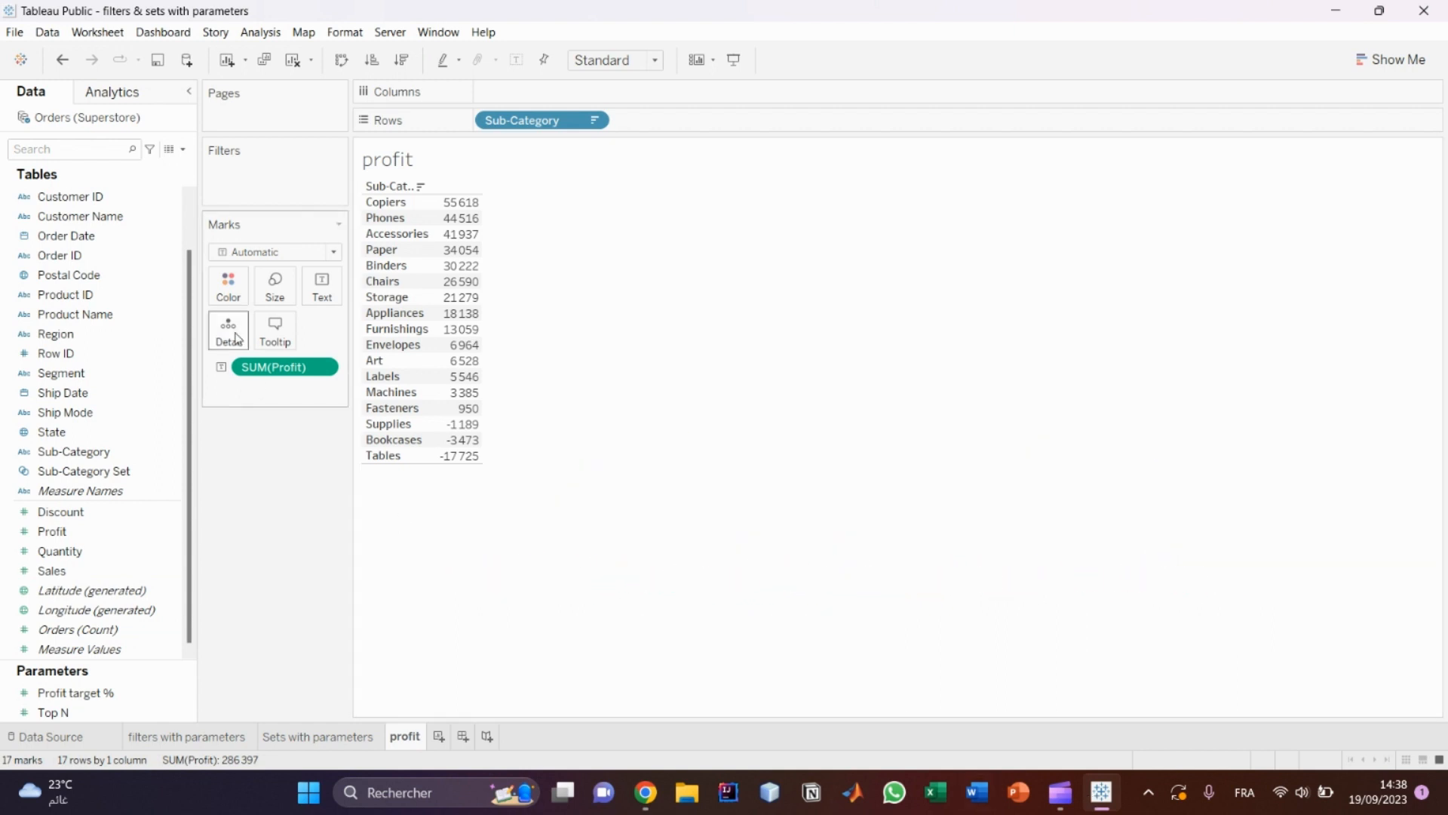
From the "profit" worksheet, start a new parameter named "Choose Measure" with the String data type.
{"action": "left_click", "coordinate": [182, 148]}
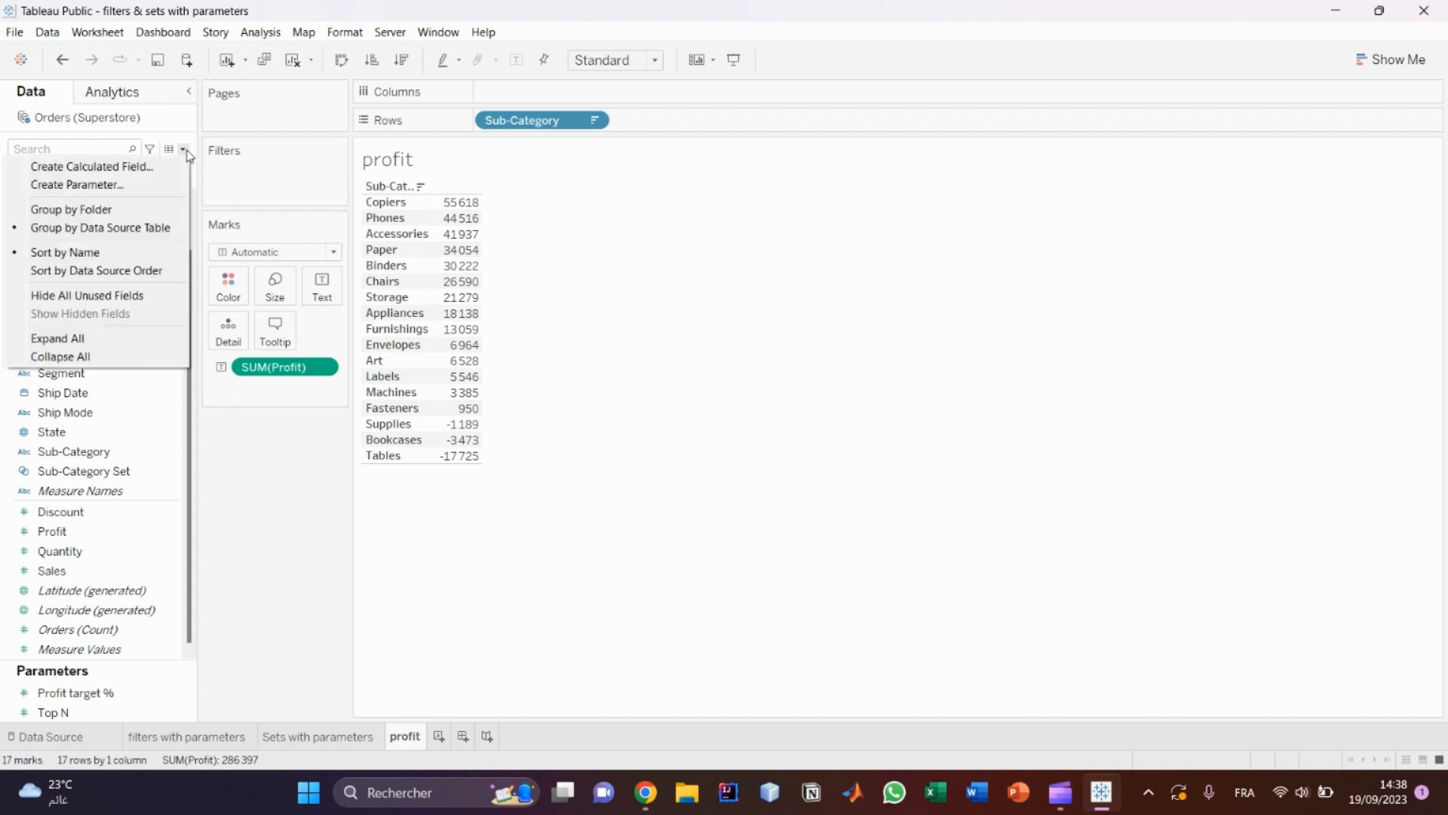
{"action": "left_click", "coordinate": [158, 184]}
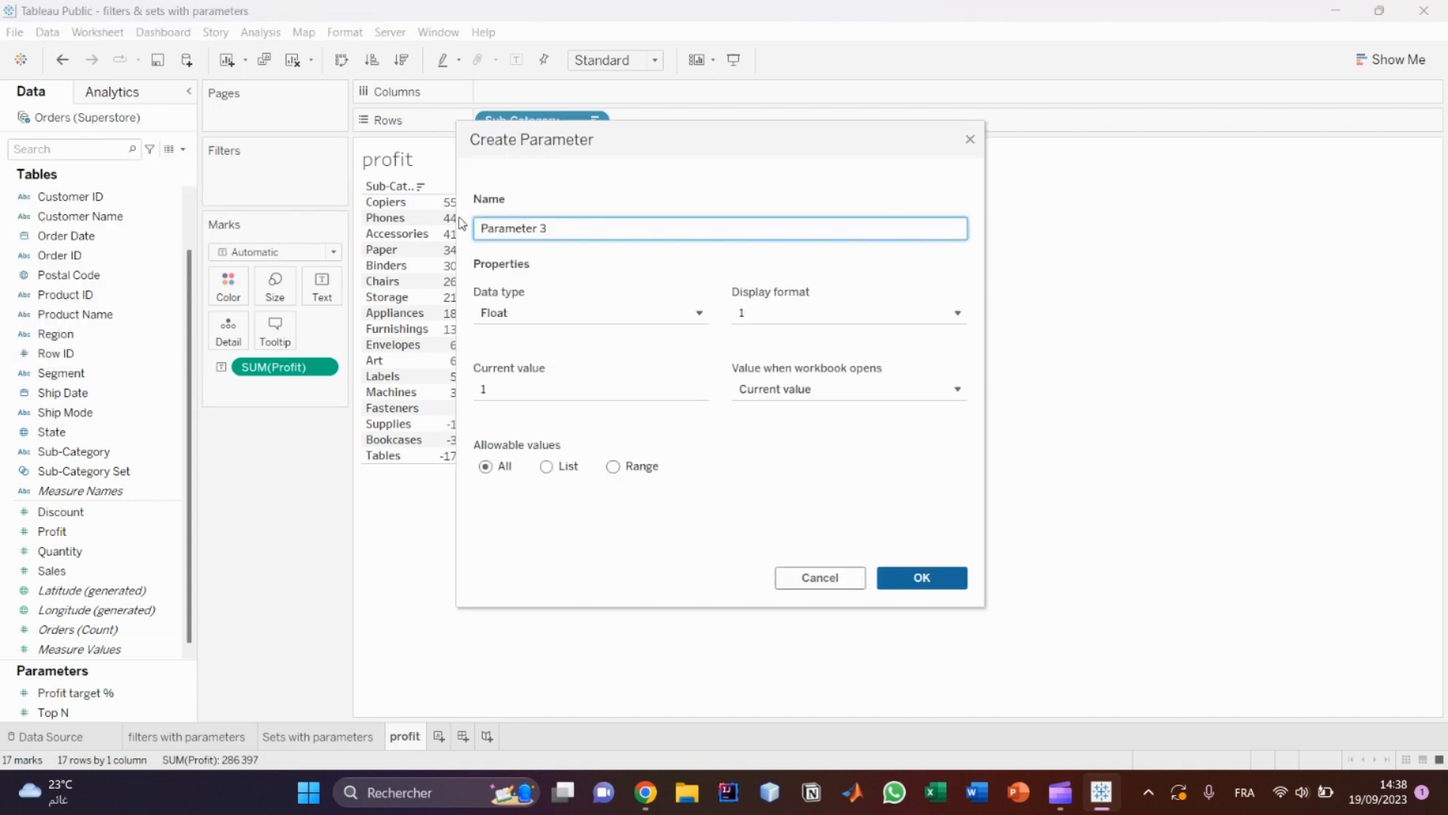
{"action": "key", "text": "ctrl+a"}
{"action": "key", "text": "BackSpace"}
{"action": "type", "text": "Choos"}
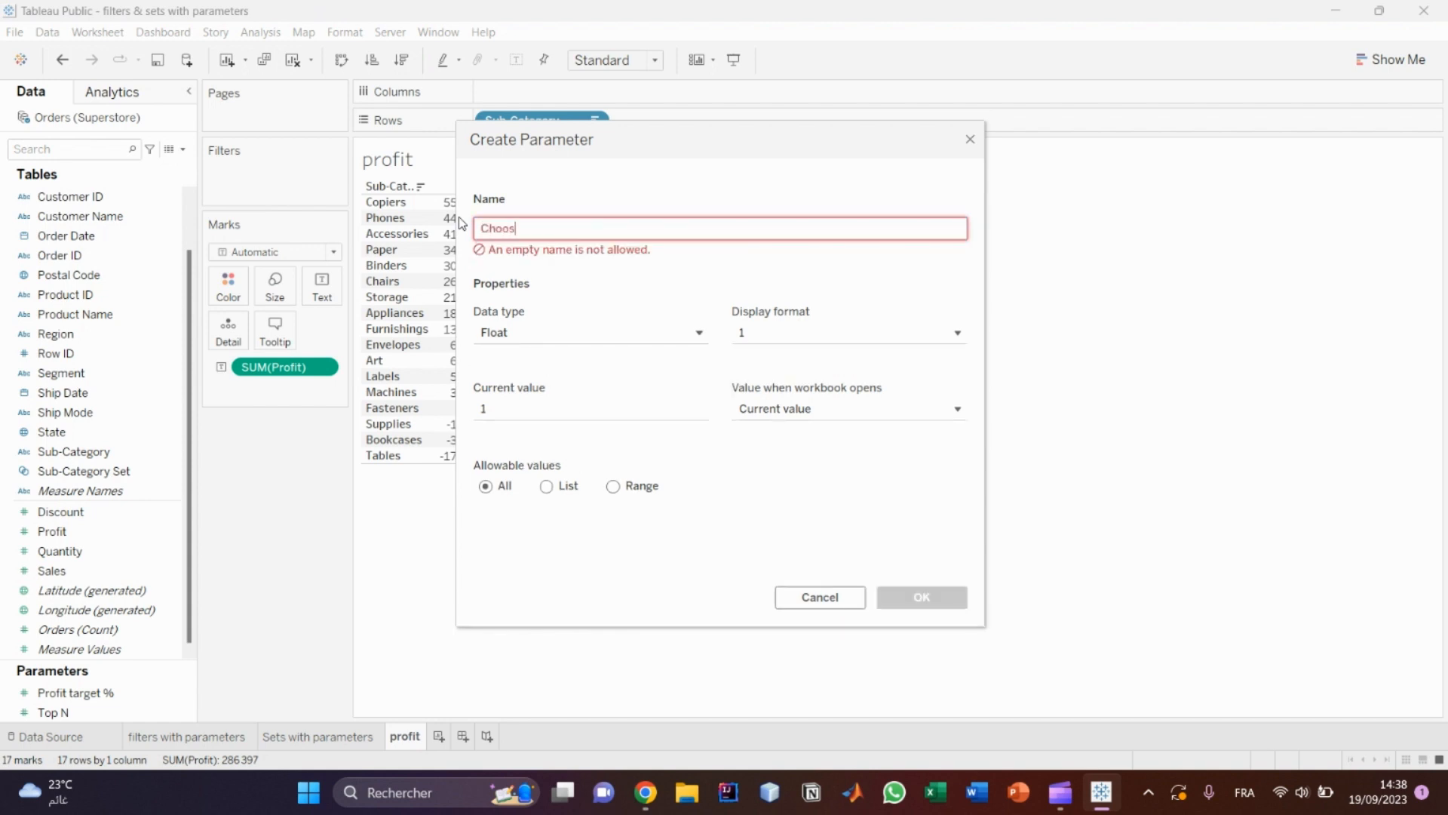
{"action": "type", "text": "e Measure"}
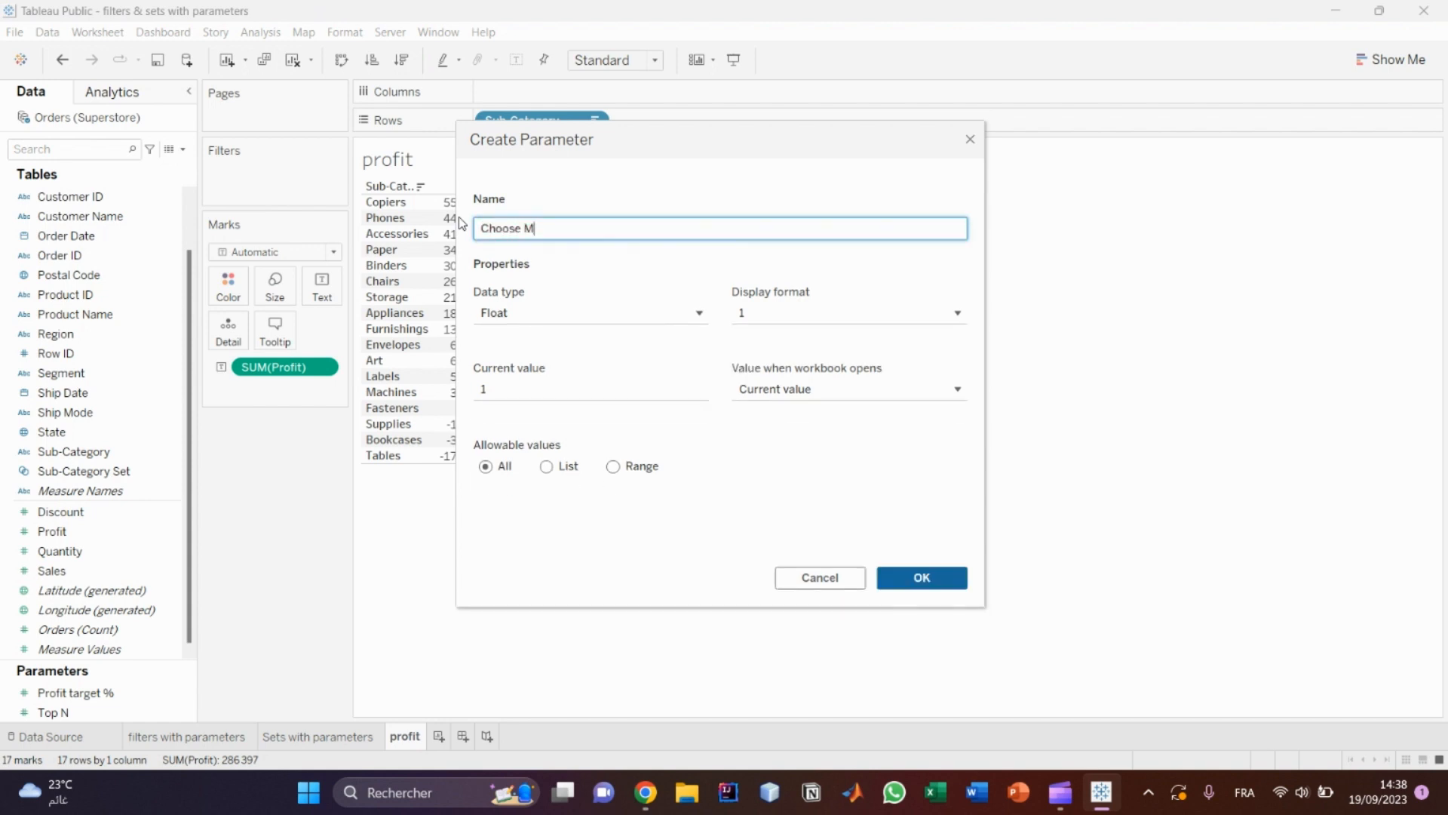
{"action": "left_click", "coordinate": [695, 317]}
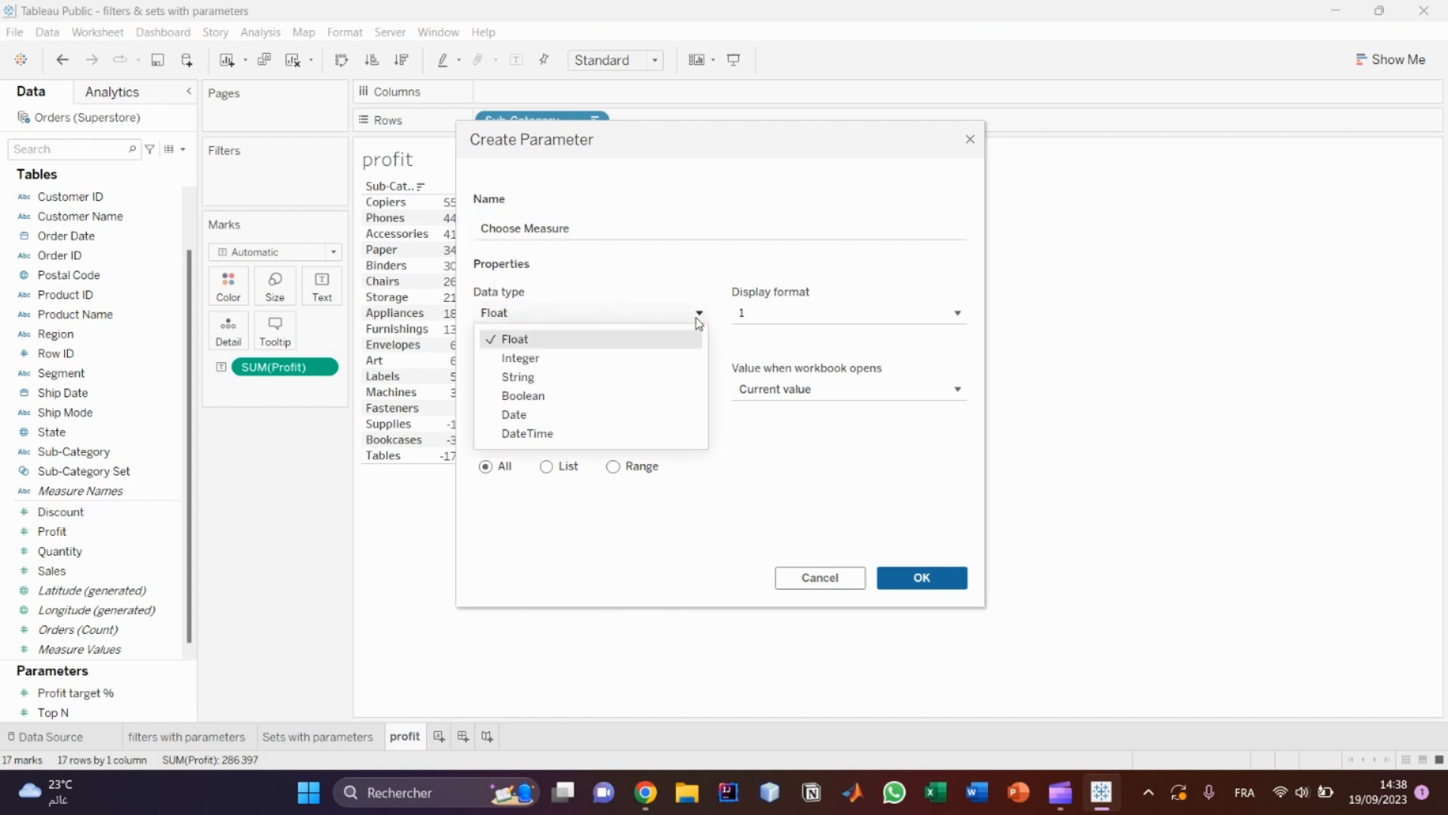
{"action": "left_click", "coordinate": [603, 377]}
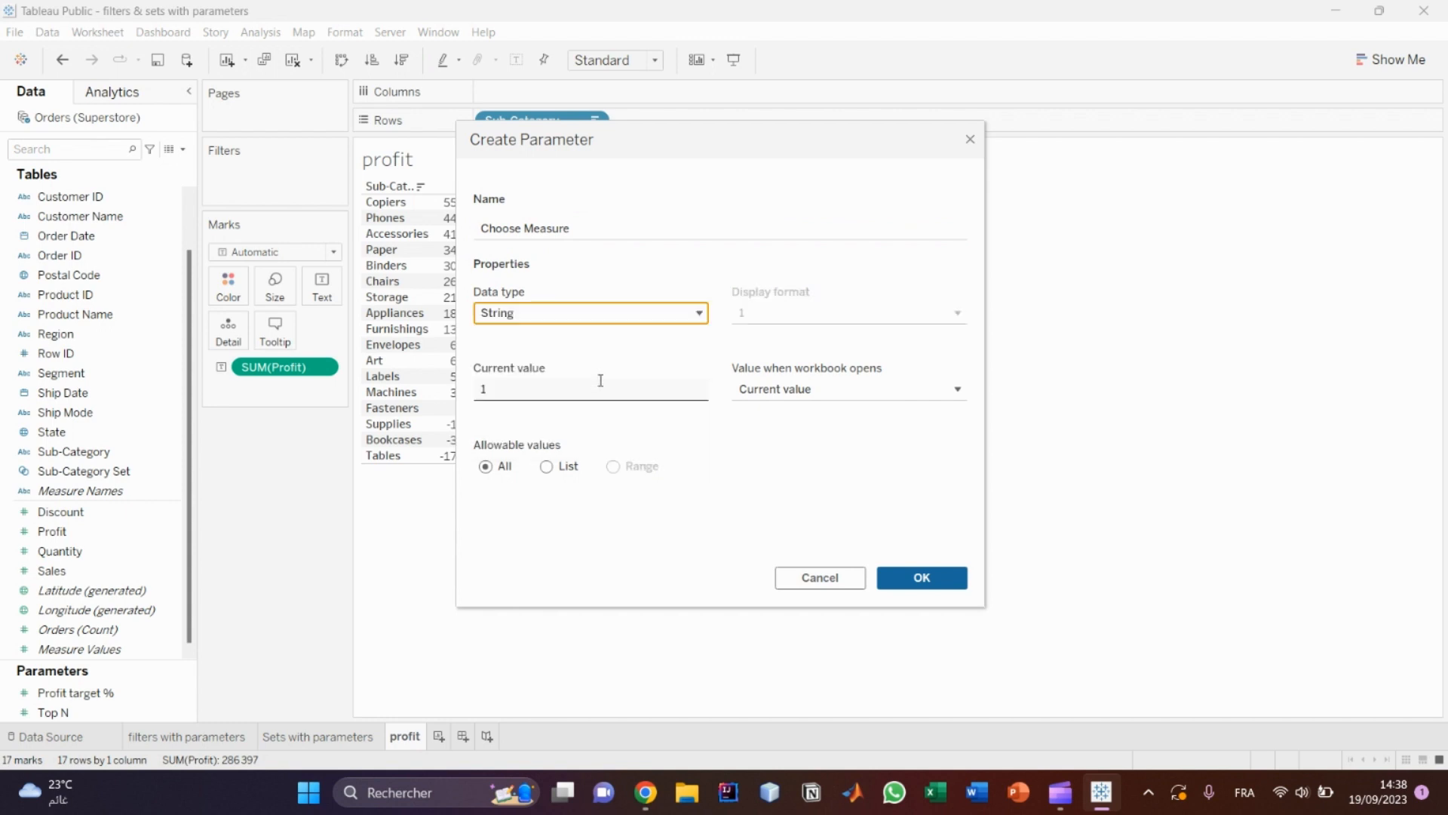
Restrict the parameter to a list with the values Sales and Profit, and create it.
{"action": "left_click", "coordinate": [549, 468]}
{"action": "left_click", "coordinate": [526, 526]}
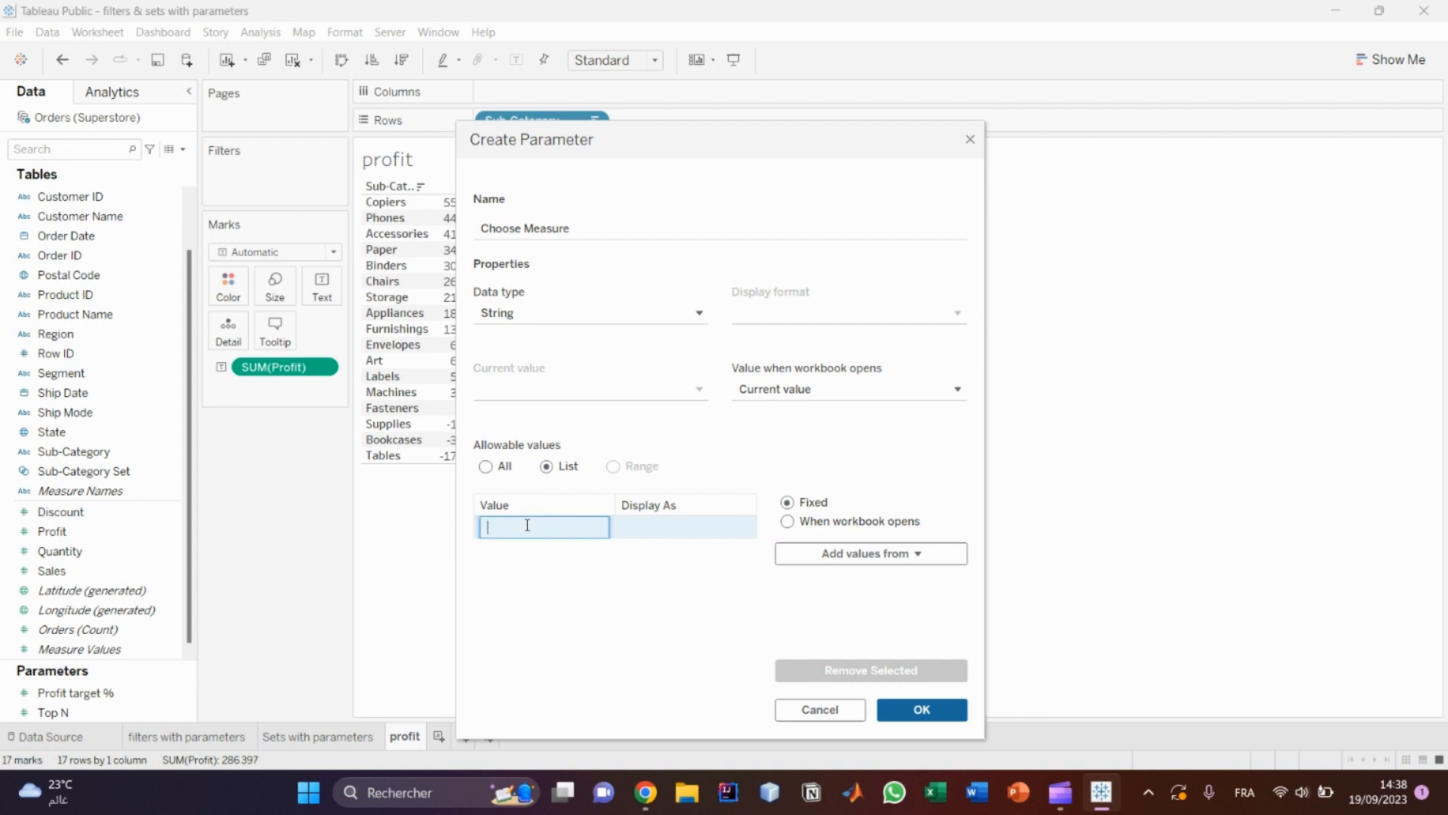
{"action": "type", "text": "Sales"}
{"action": "key", "text": "Return"}
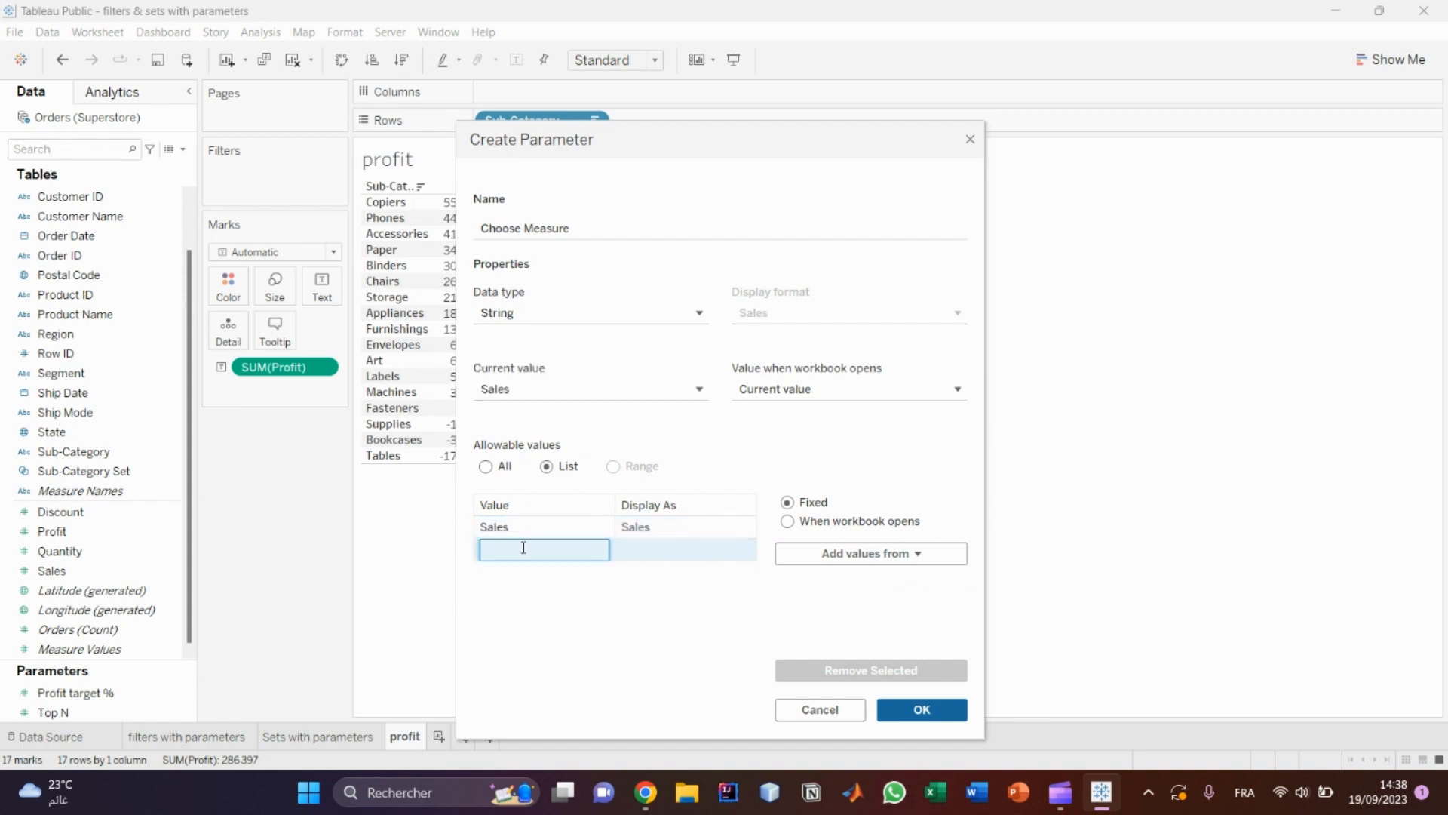
{"action": "type", "text": "Profit"}
{"action": "key", "text": "Return"}
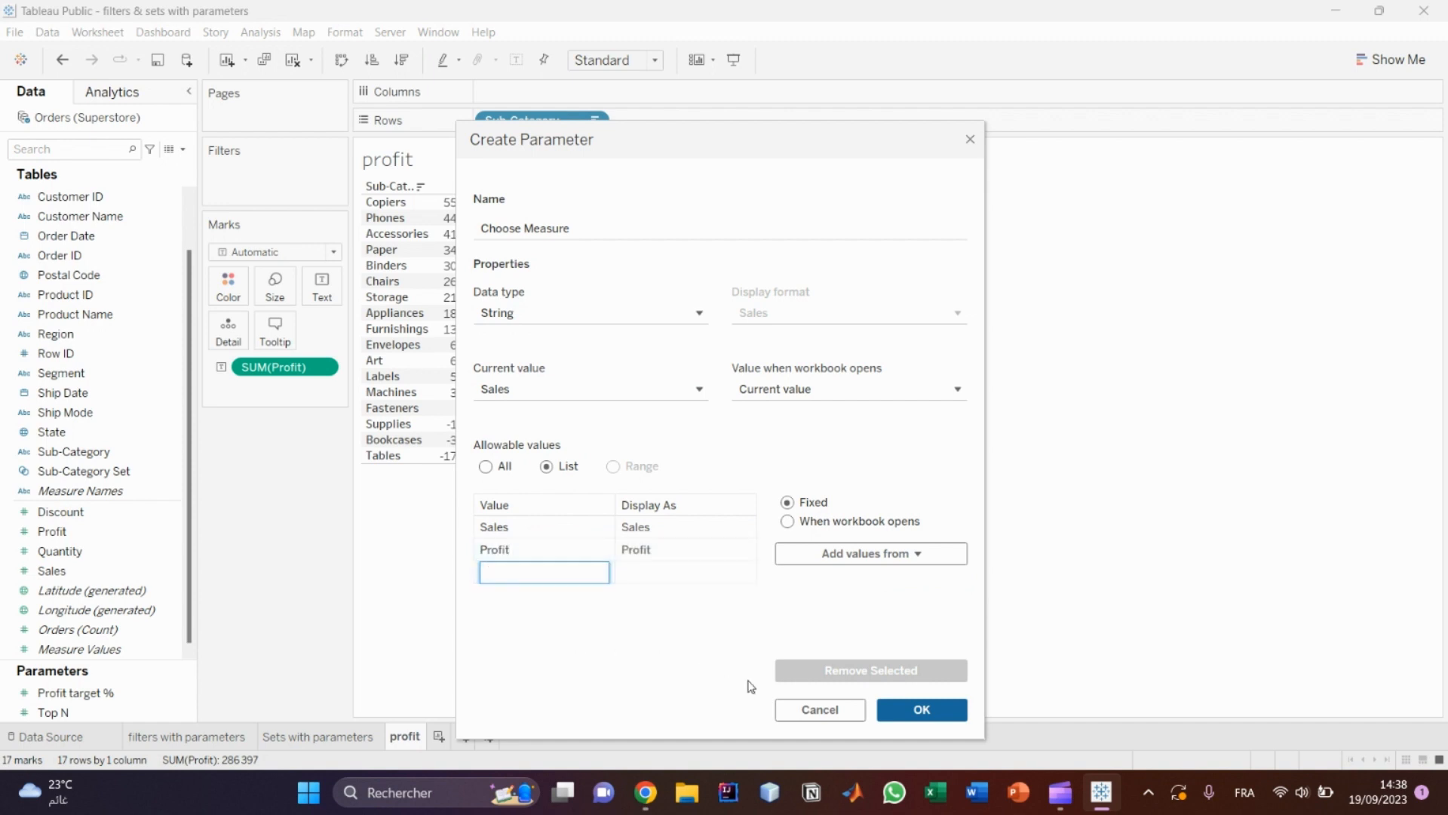
{"action": "left_click", "coordinate": [925, 710]}
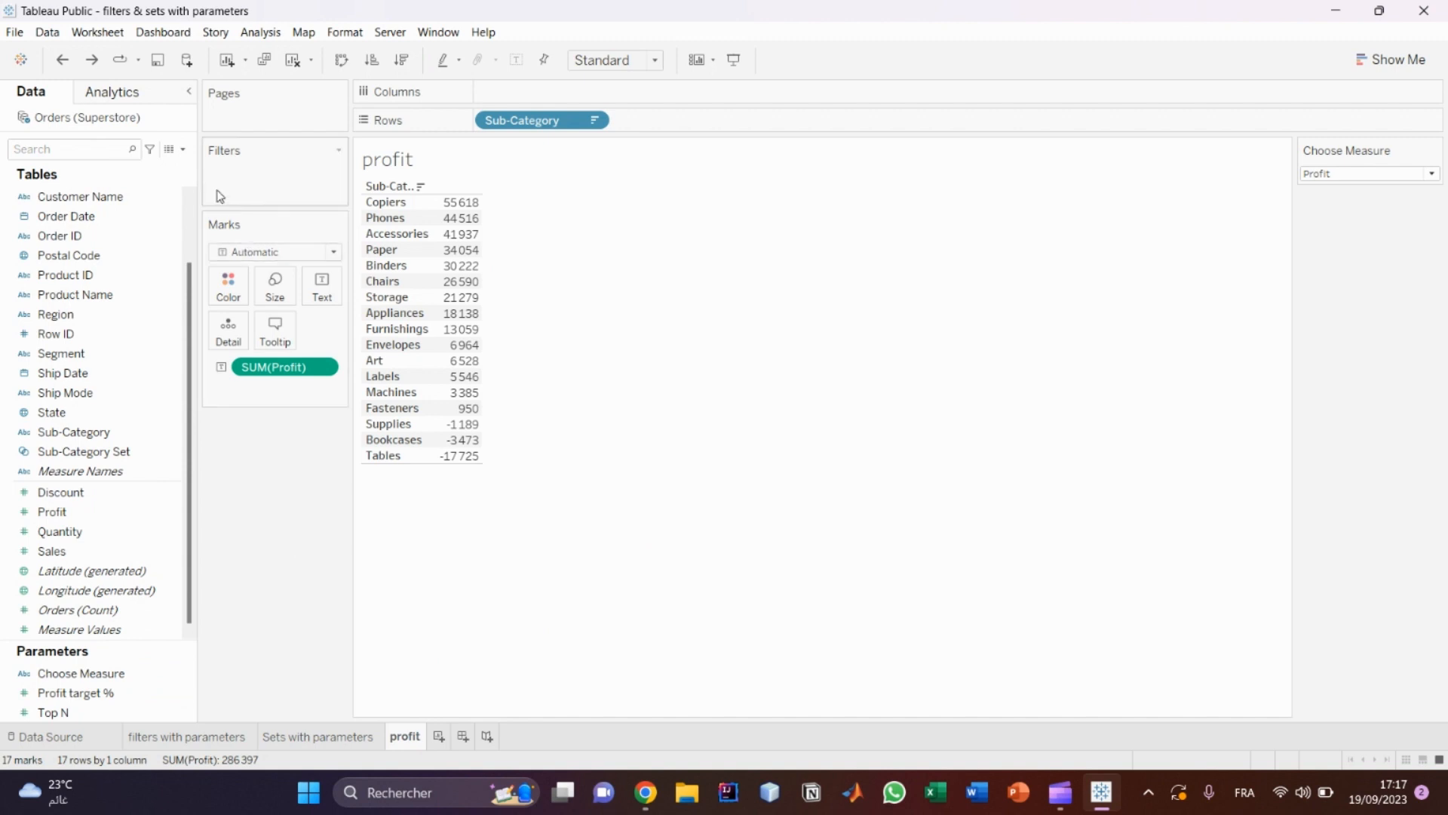
Start a new calculated field named "choosen measure".
{"action": "left_click", "coordinate": [183, 149]}
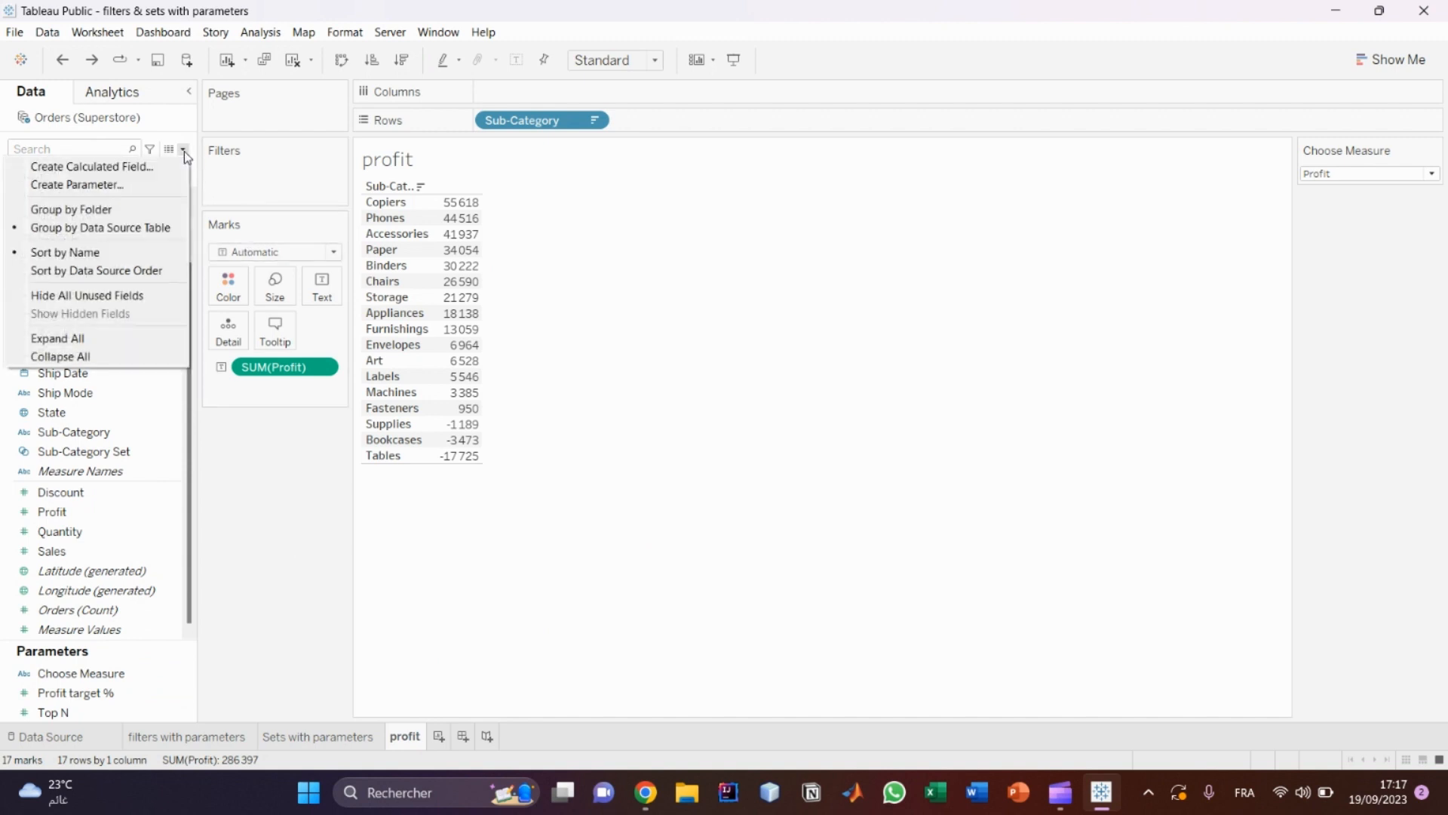
{"action": "left_click", "coordinate": [159, 166]}
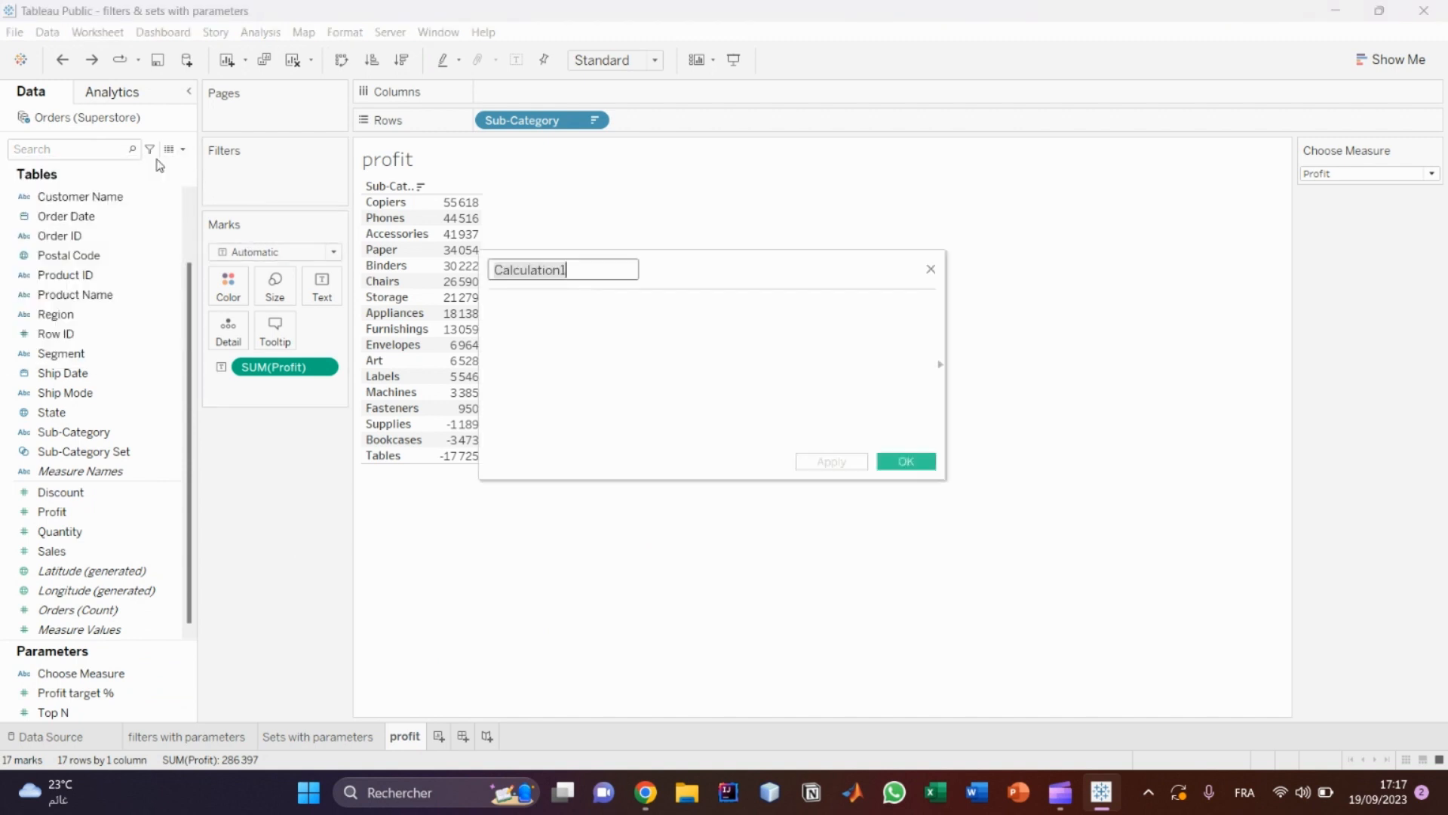
{"action": "key", "text": "BackSpace"}
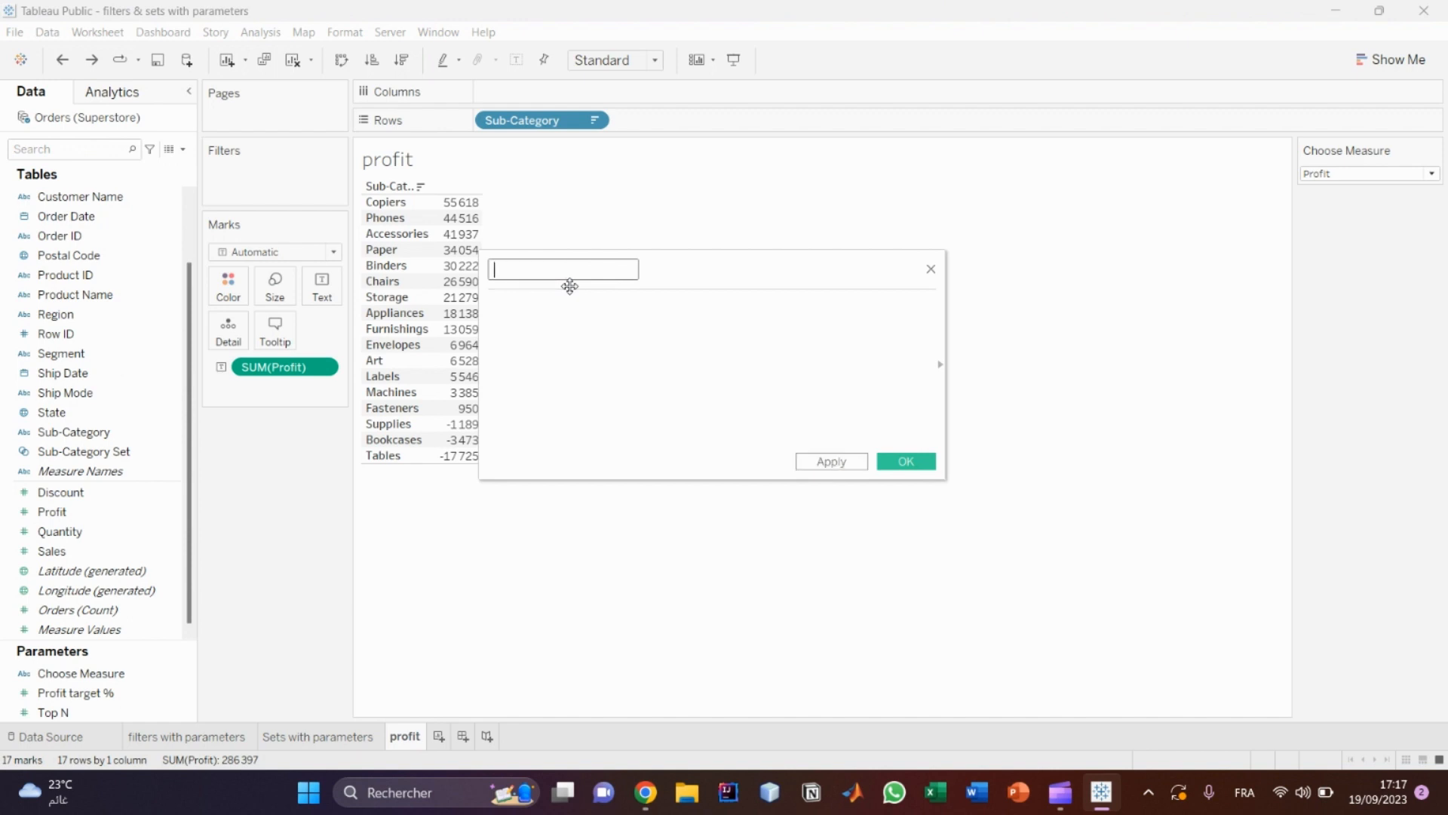
{"action": "type", "text": "choosen measure"}
Enter the formula CASE[Choose Measure] WHEN "Sales" THEN SUM([Sales]) WHEN "Profit" THEN SUM([Profit]) END and save the calculated field.
{"action": "left_click", "coordinate": [564, 306]}
{"action": "type", "text": "CASE [Choose Measure] WHEN \"Sales\" THEN SUM([Sales]) WHEN \"Profit\" THEN SUM([Profit]) END"}
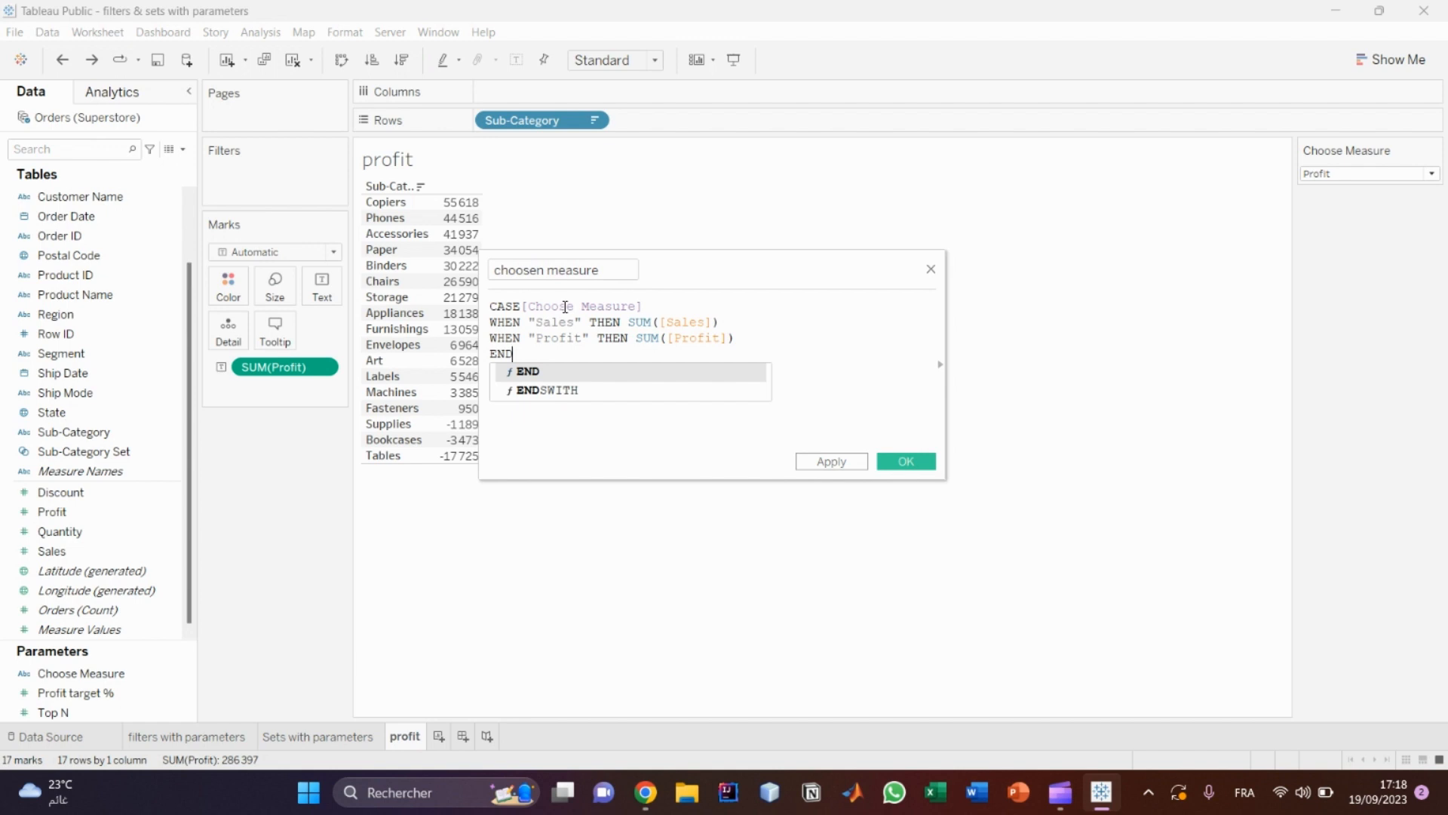
{"action": "left_click", "coordinate": [539, 436]}
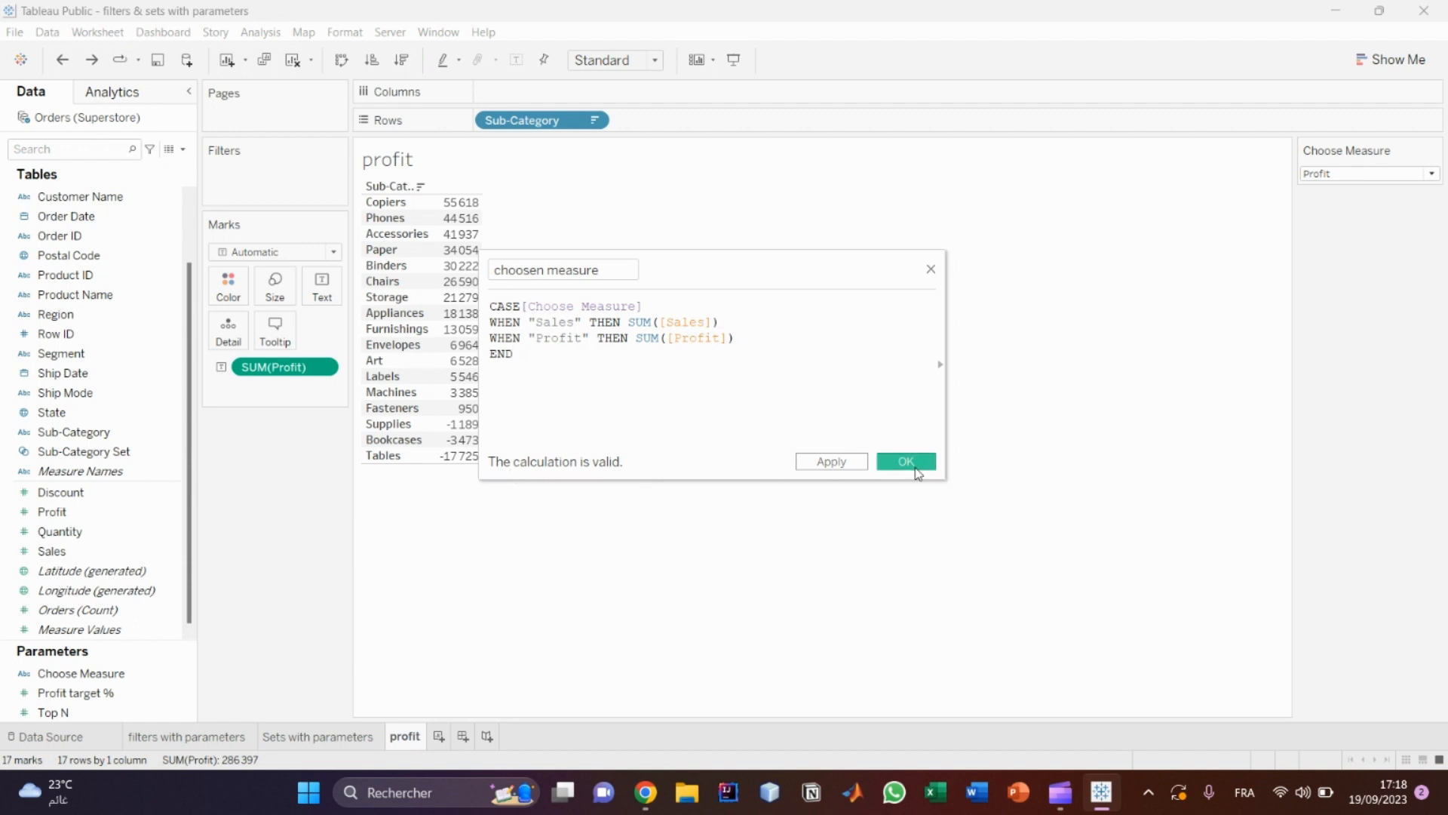
{"action": "left_click", "coordinate": [848, 463]}
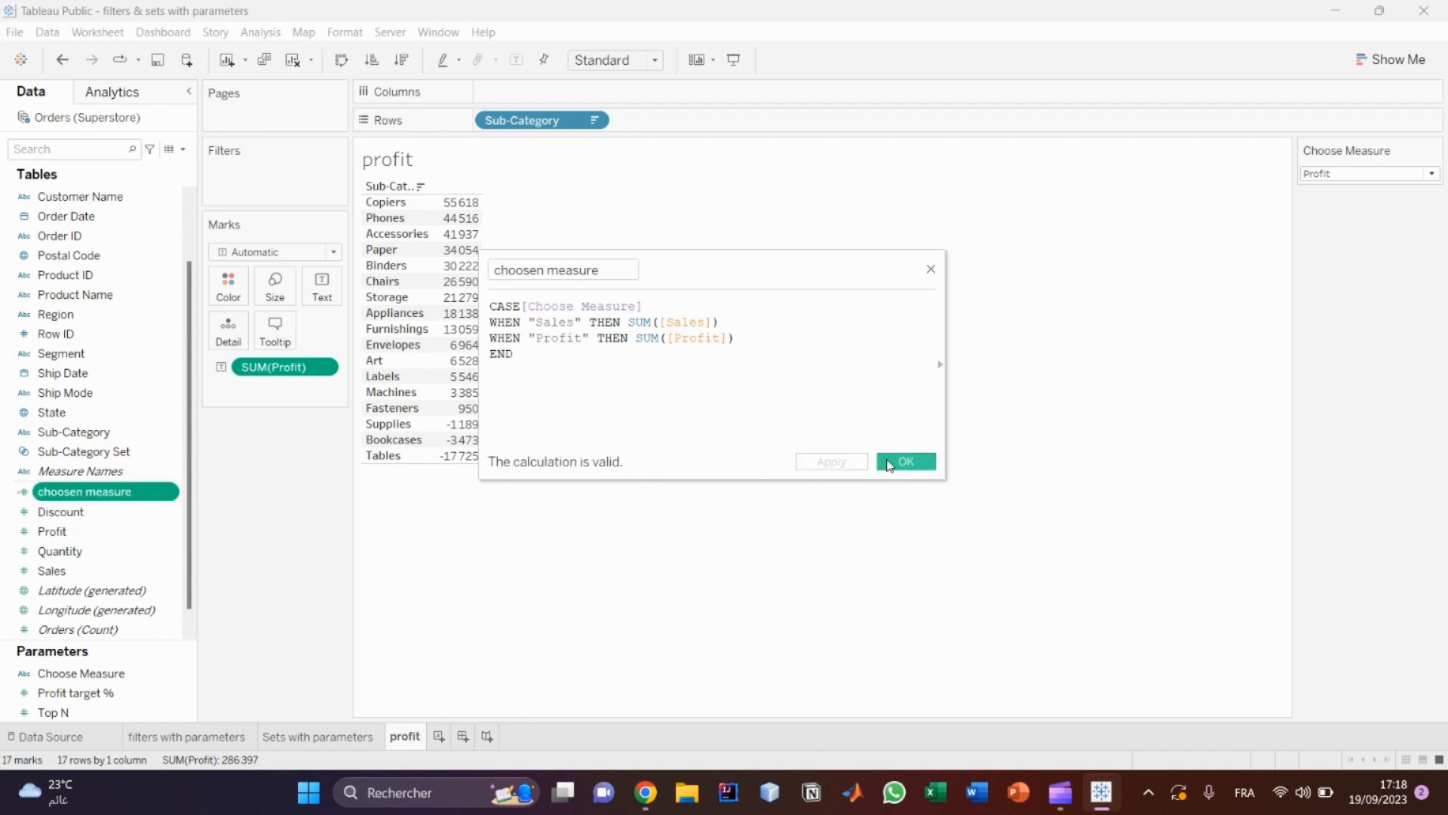
{"action": "left_click", "coordinate": [906, 462]}
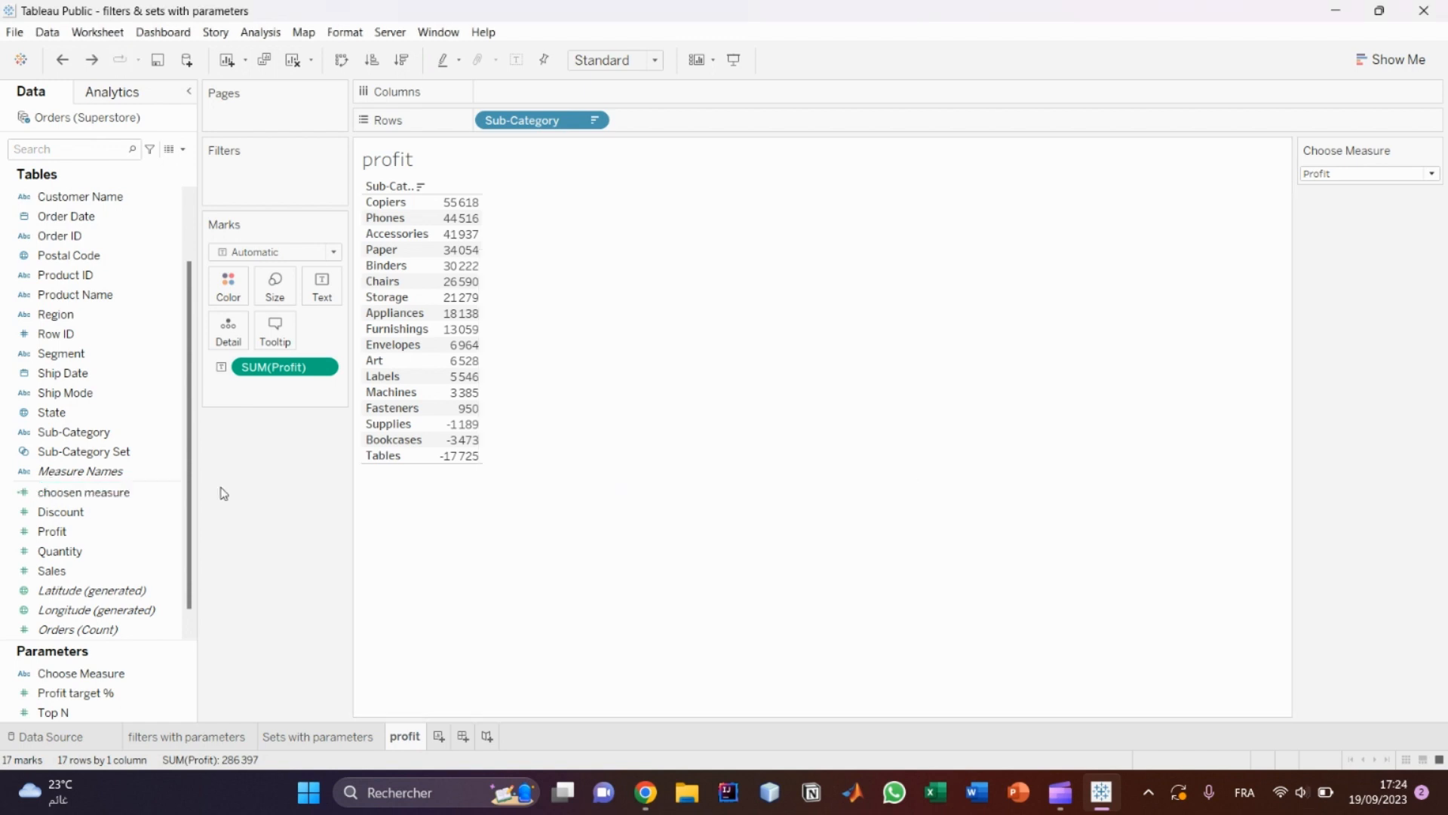
Add a new worksheet and place Sub-Category on its columns.
{"action": "left_click", "coordinate": [136, 494]}
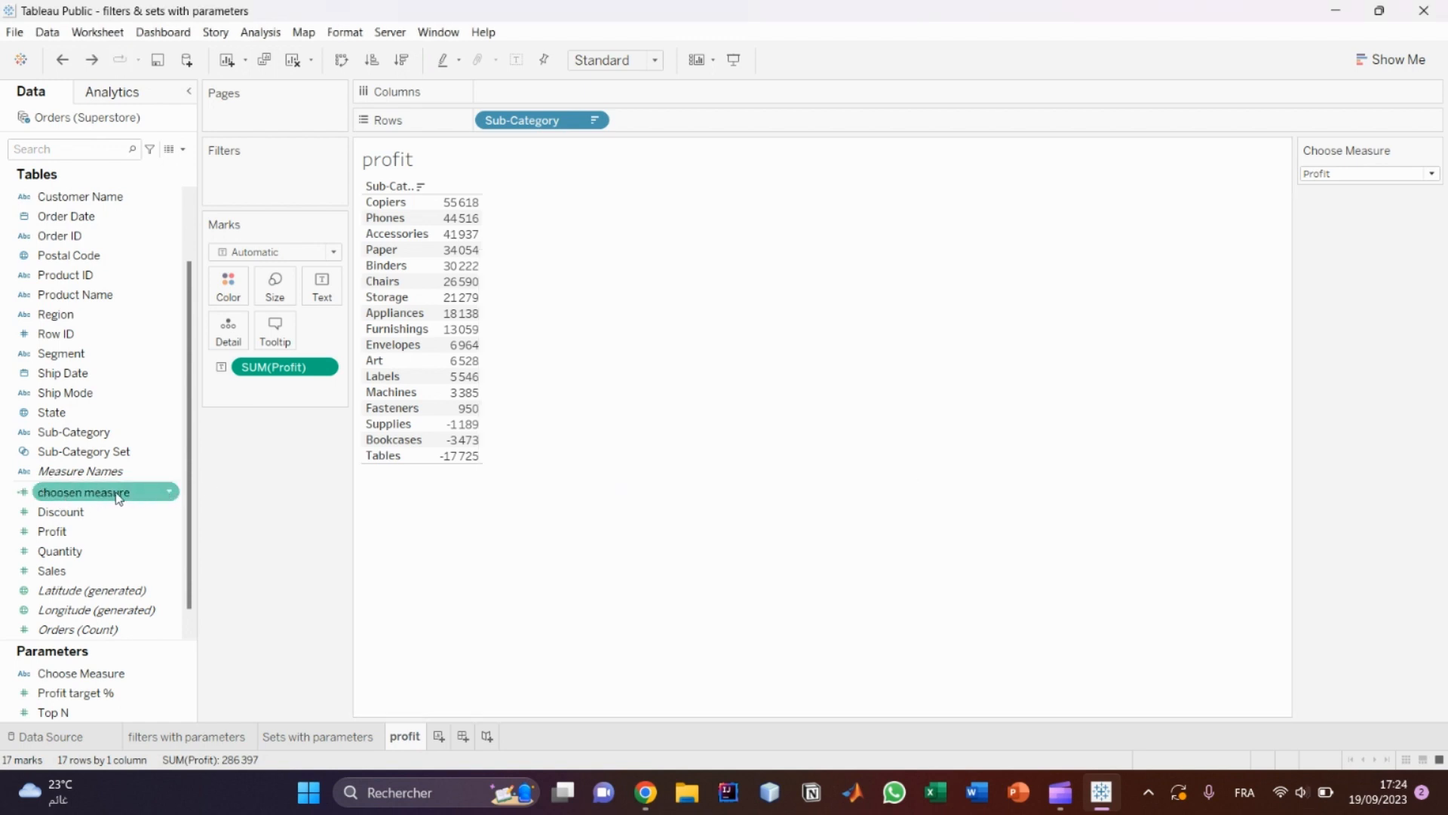
{"action": "left_click", "coordinate": [448, 649]}
{"action": "left_click", "coordinate": [439, 736]}
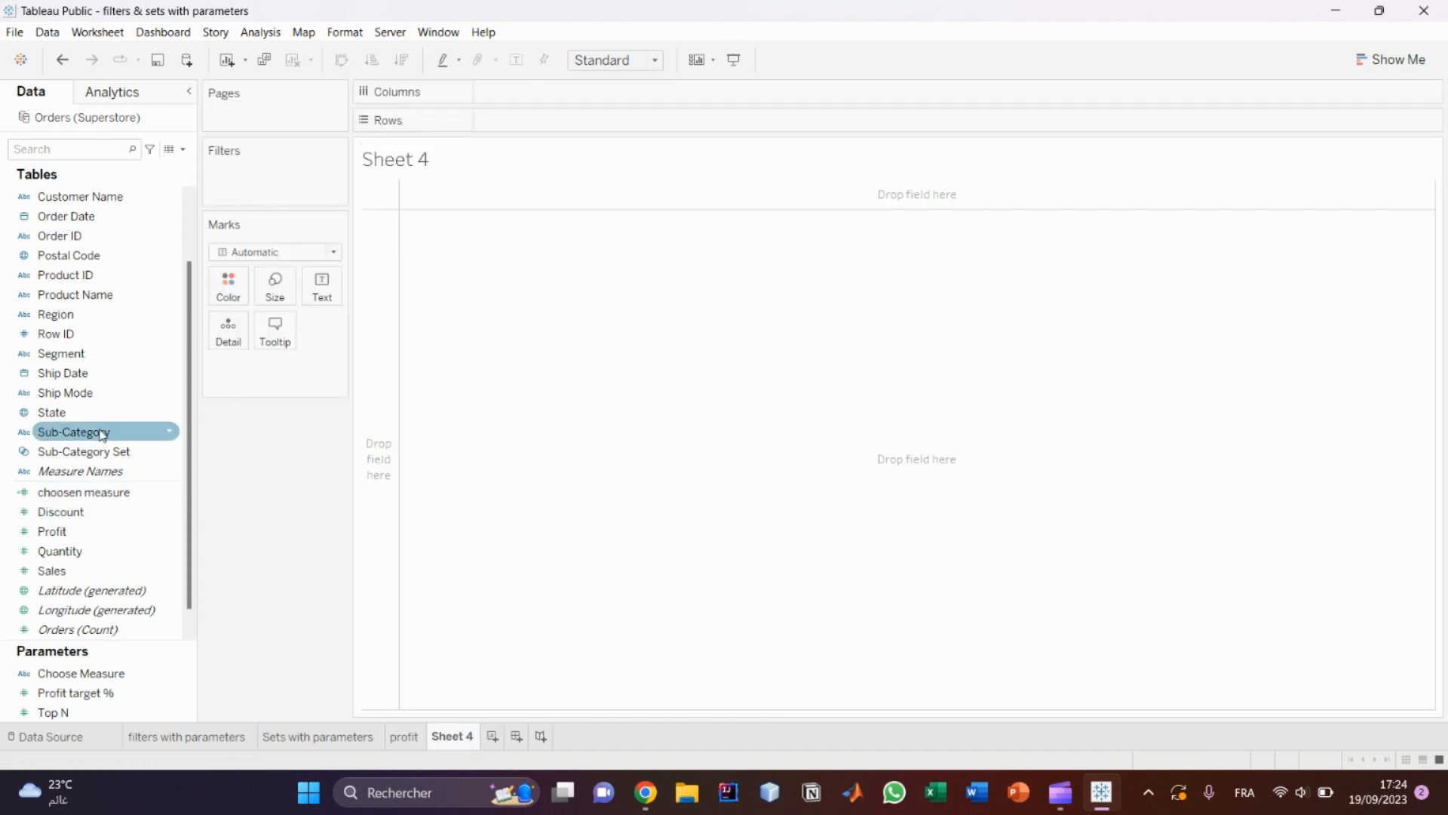
{"action": "left_click_drag", "start_coordinate": [104, 431], "coordinate": [544, 94]}
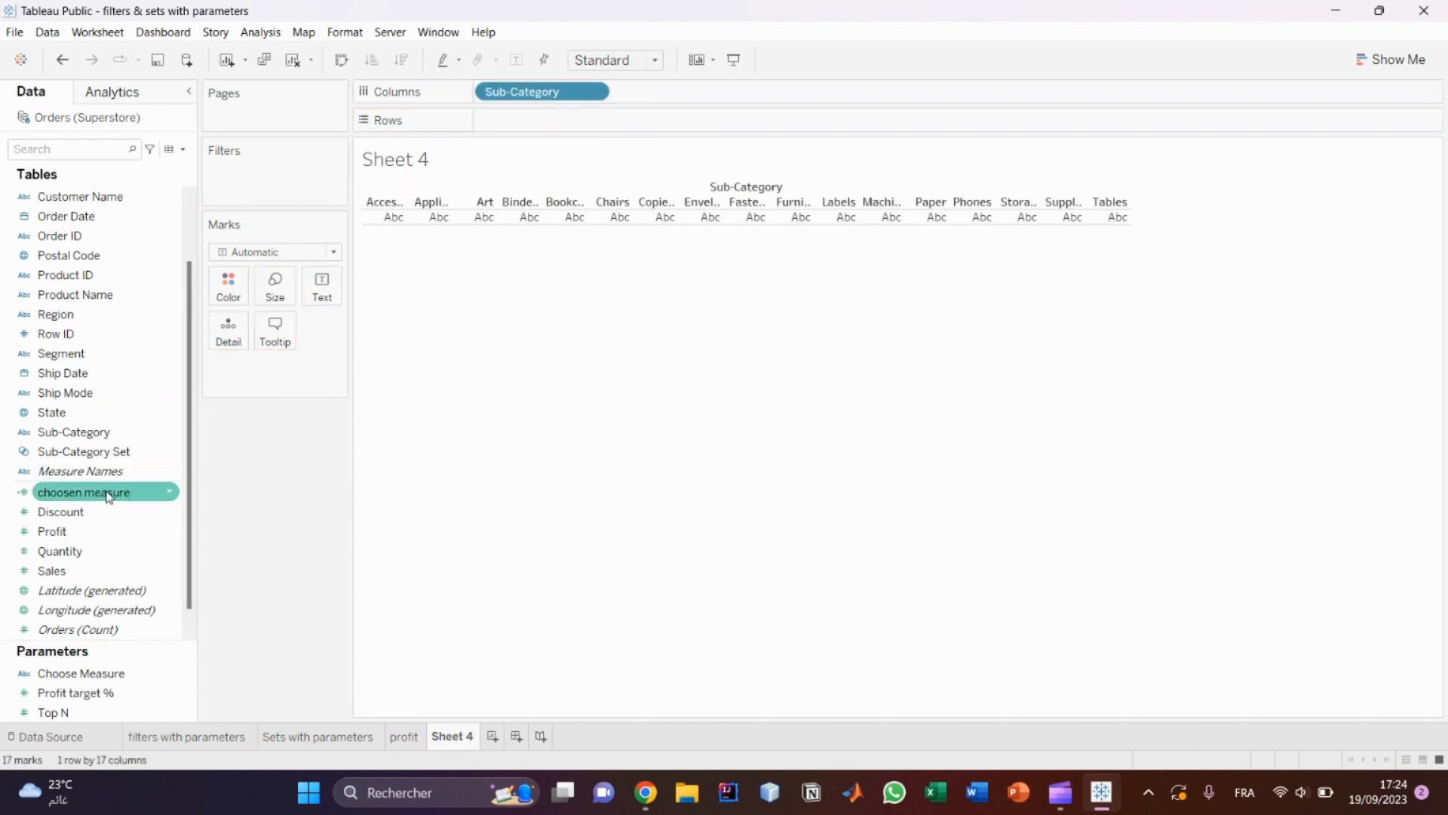
Place the "choosen measure" field on the rows and show the Choose Measure parameter control beside the chart.
{"action": "left_click_drag", "start_coordinate": [113, 492], "coordinate": [555, 126]}
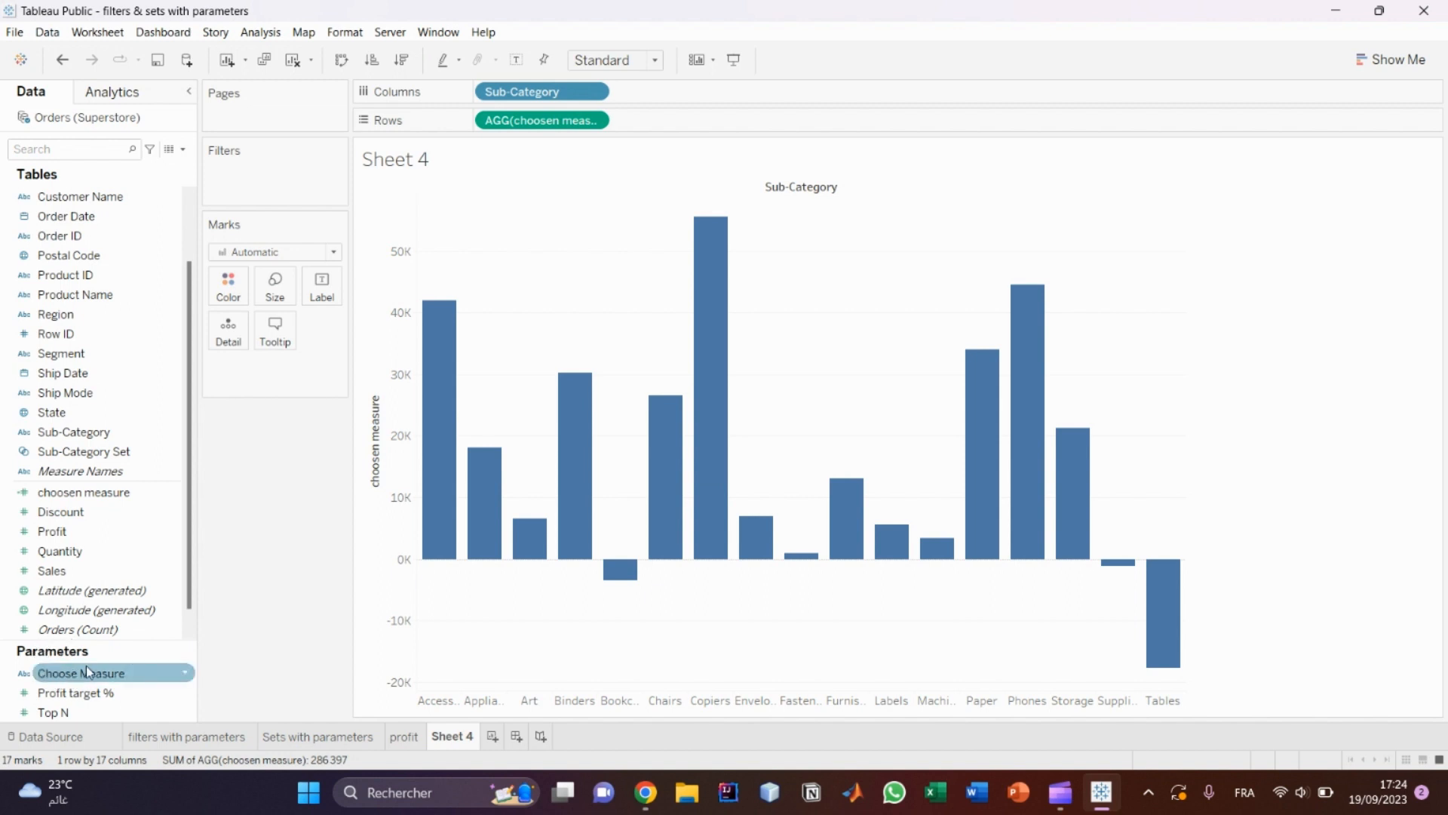
{"action": "left_click", "coordinate": [184, 675]}
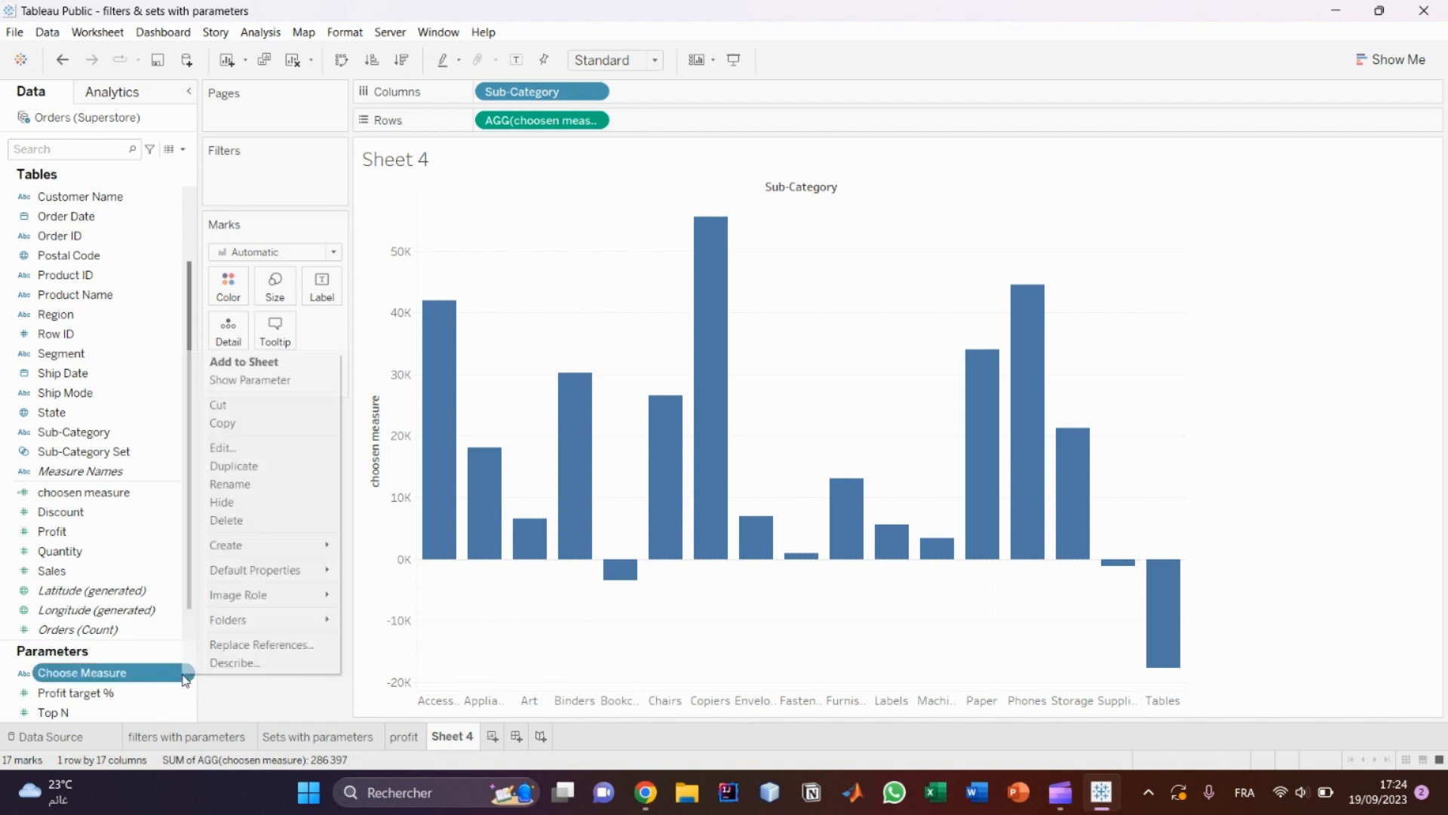
{"action": "left_click", "coordinate": [274, 380]}
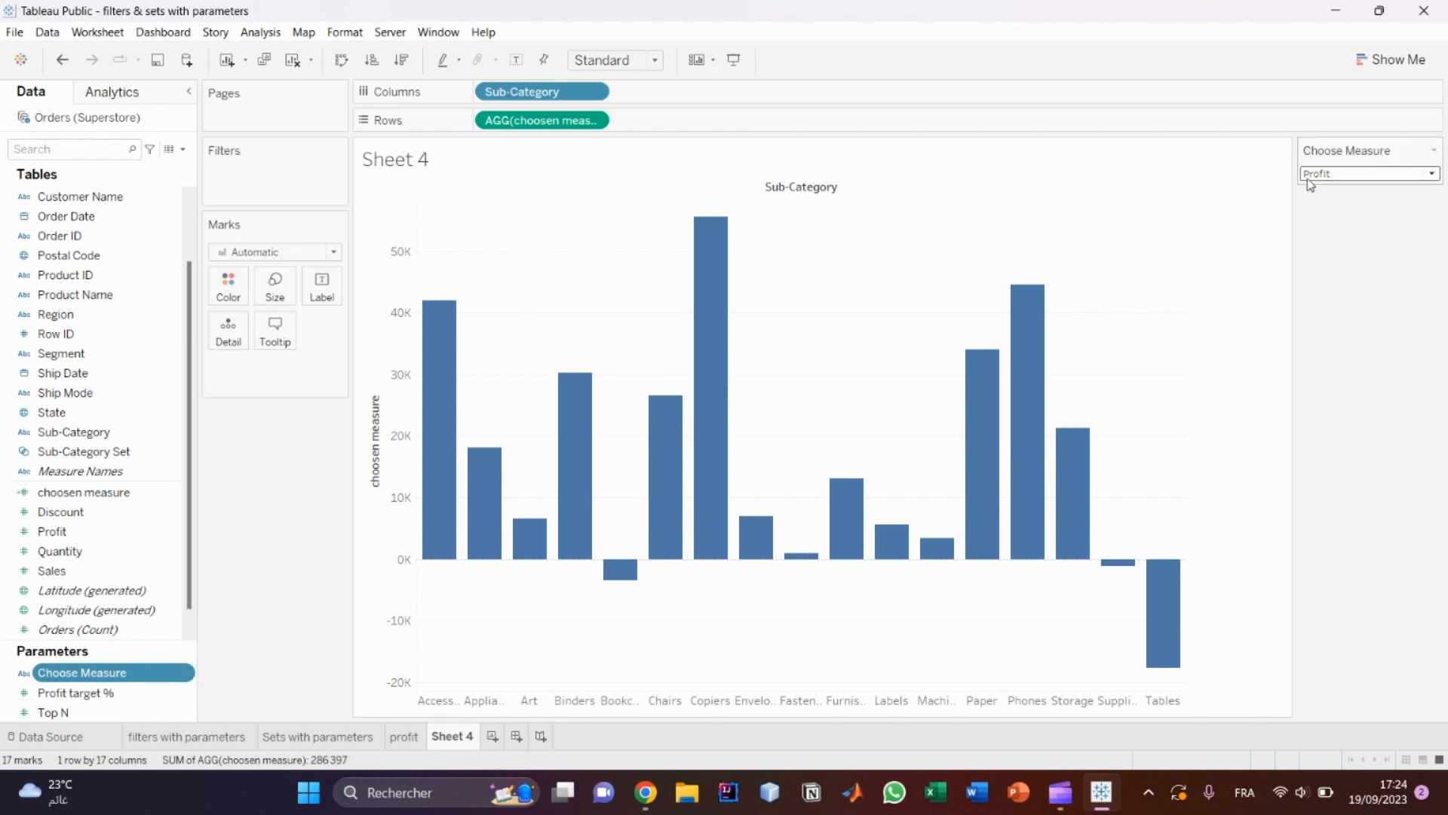
Switch the Choose Measure parameter on Sheet 4 to Sales.
{"action": "left_click", "coordinate": [1437, 176]}
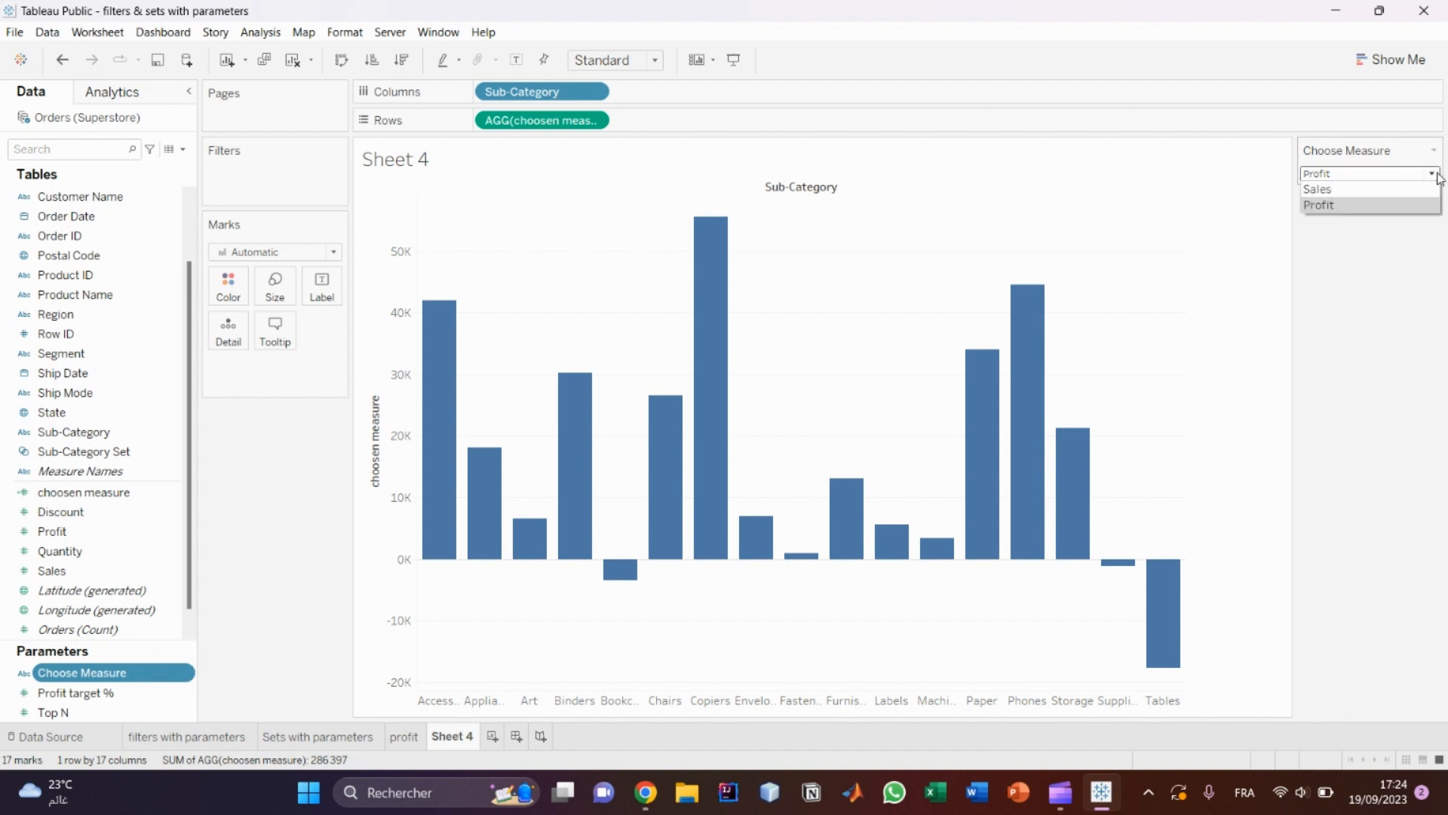
{"action": "left_click", "coordinate": [1369, 190]}
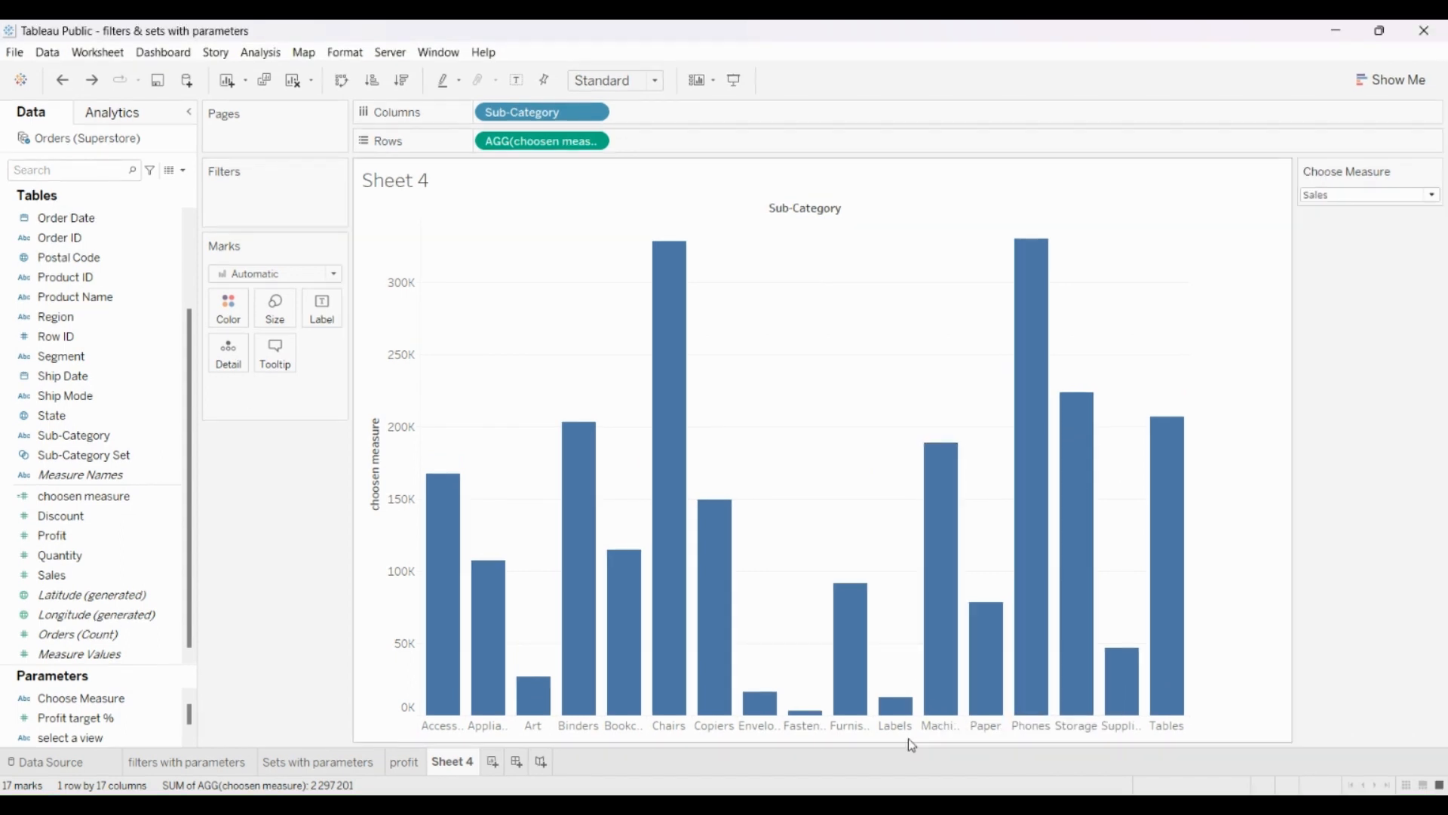
Color the bars of the "filters with parameters" sheet by Sales and add Quantity to the bar labels of the "Sets with parameters" sheet.
{"action": "left_click", "coordinate": [197, 771]}
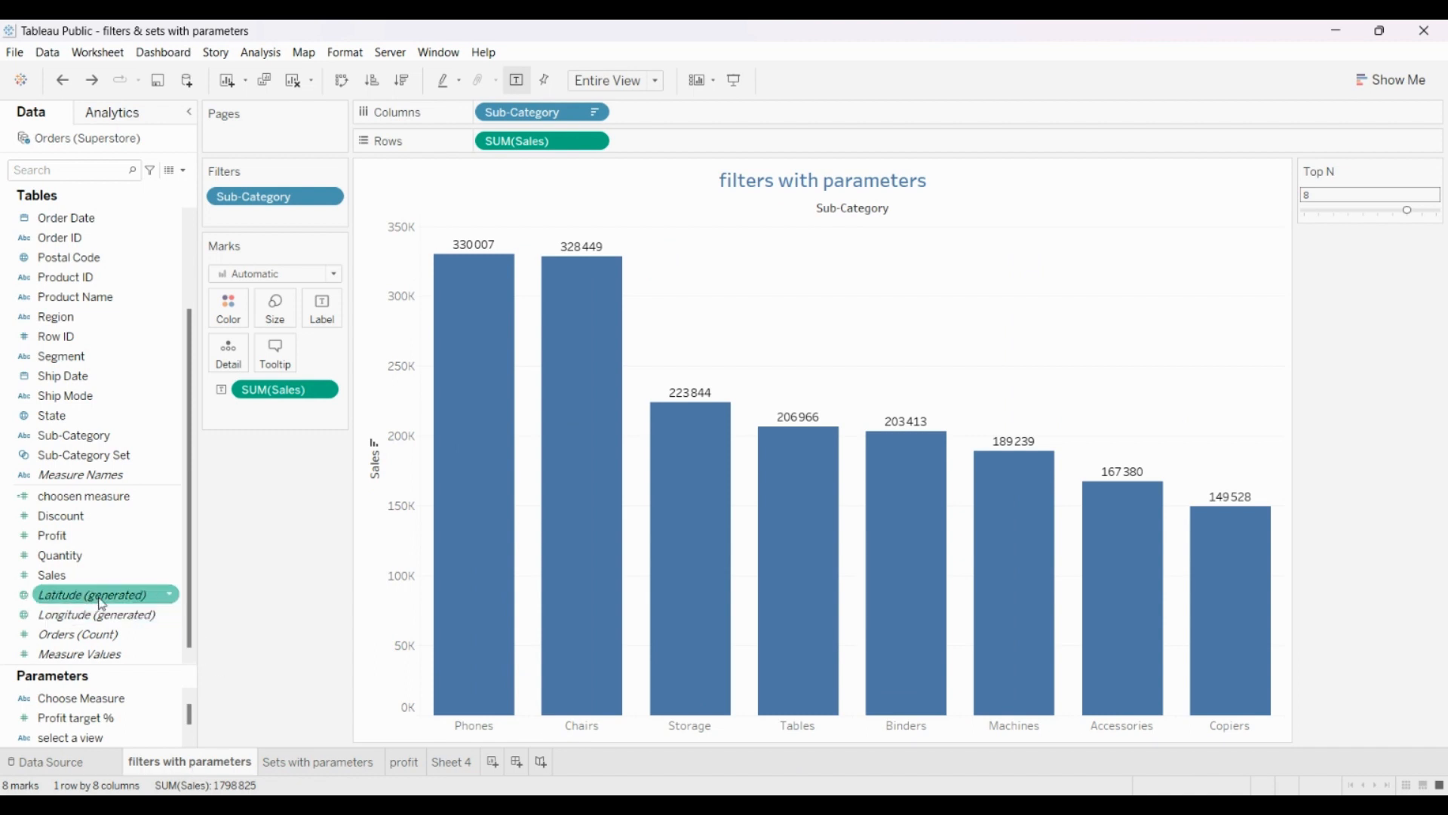
{"action": "mouse_move", "coordinate": [90, 576]}
{"action": "left_mouse_down"}
{"action": "mouse_move", "coordinate": [194, 456]}
{"action": "mouse_move", "coordinate": [217, 307]}
{"action": "mouse_move", "coordinate": [230, 312]}
{"action": "left_mouse_up"}
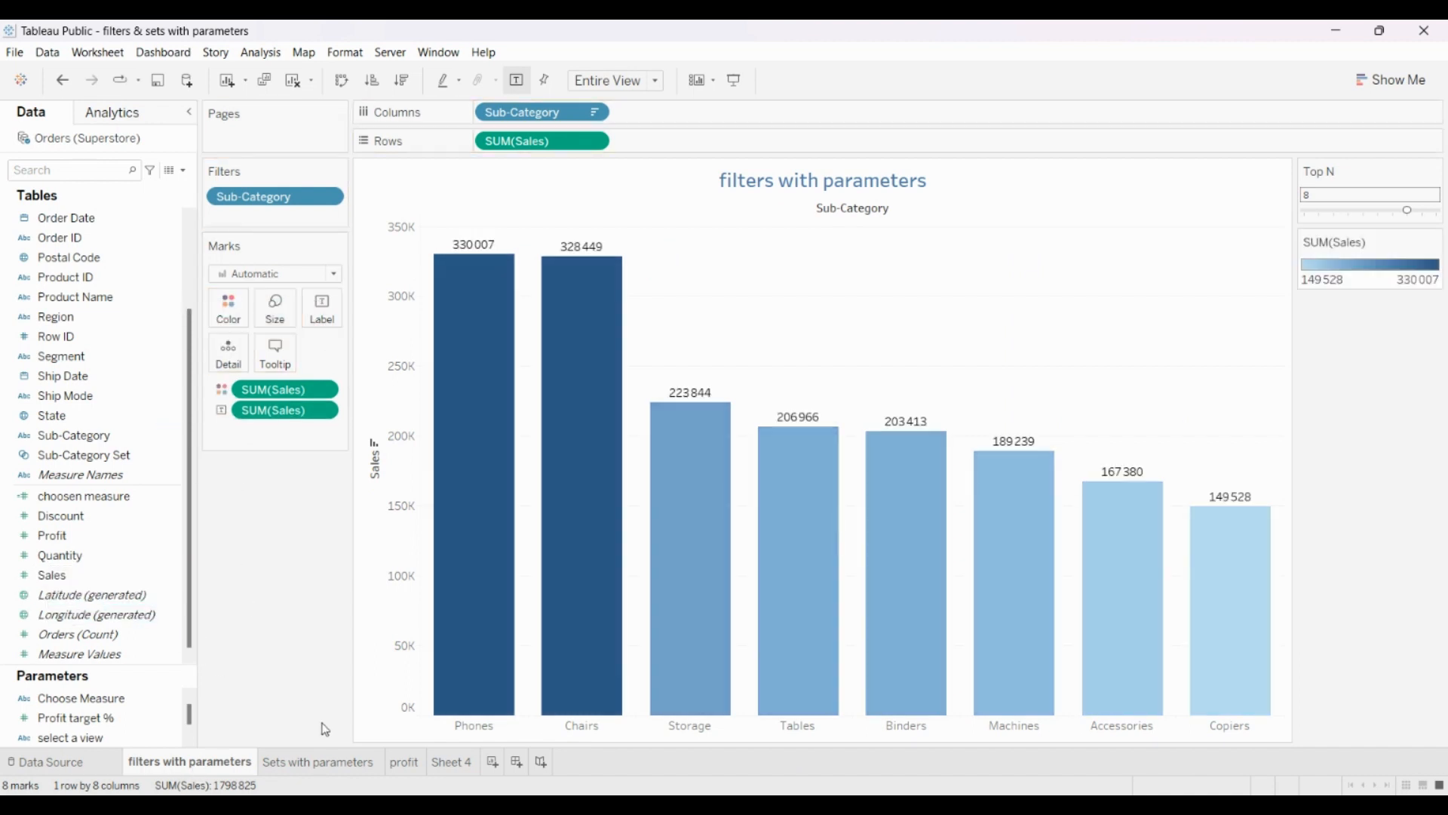
{"action": "left_click", "coordinate": [327, 762]}
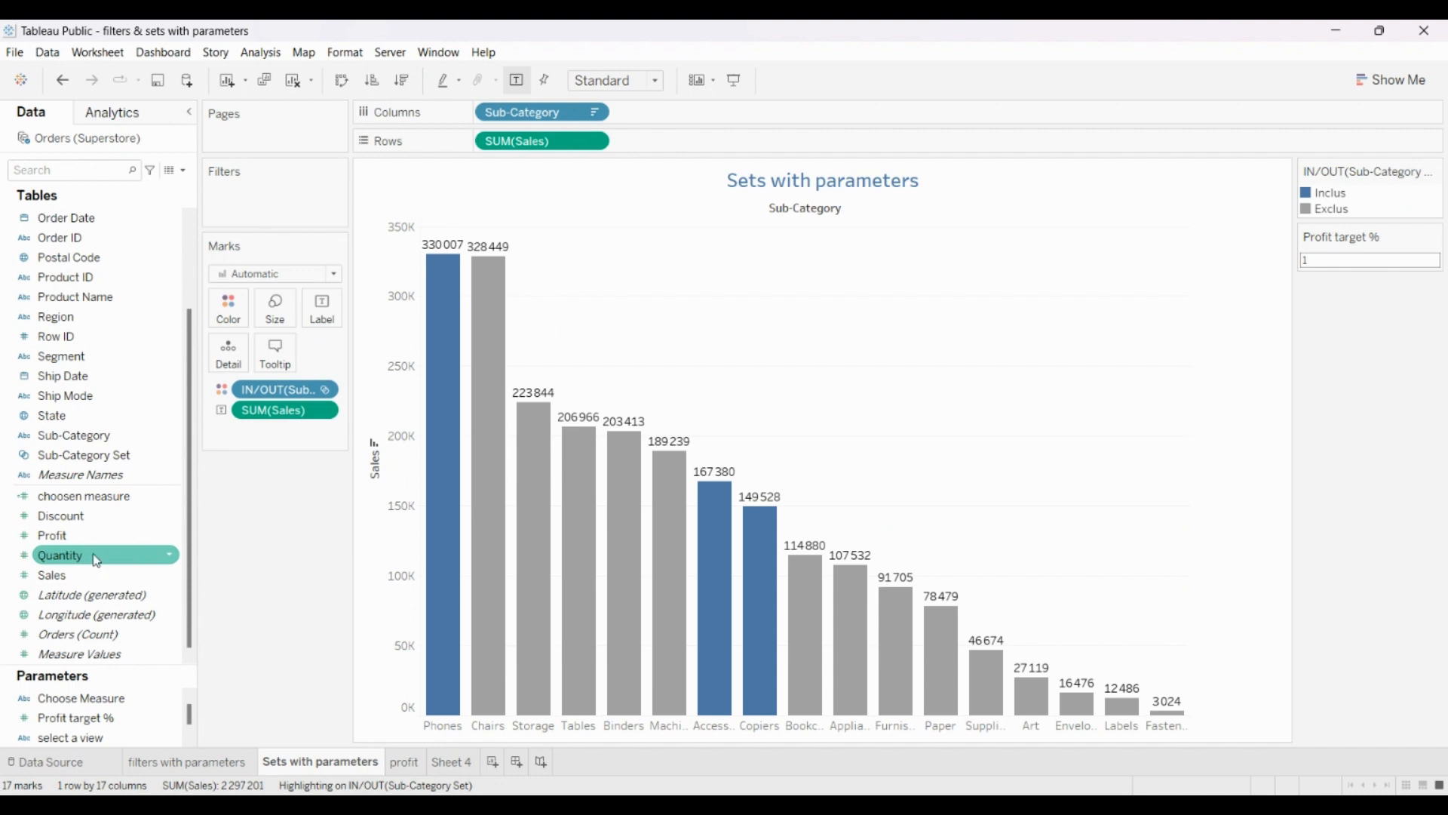
{"action": "left_click_drag", "start_coordinate": [94, 559], "coordinate": [320, 319]}
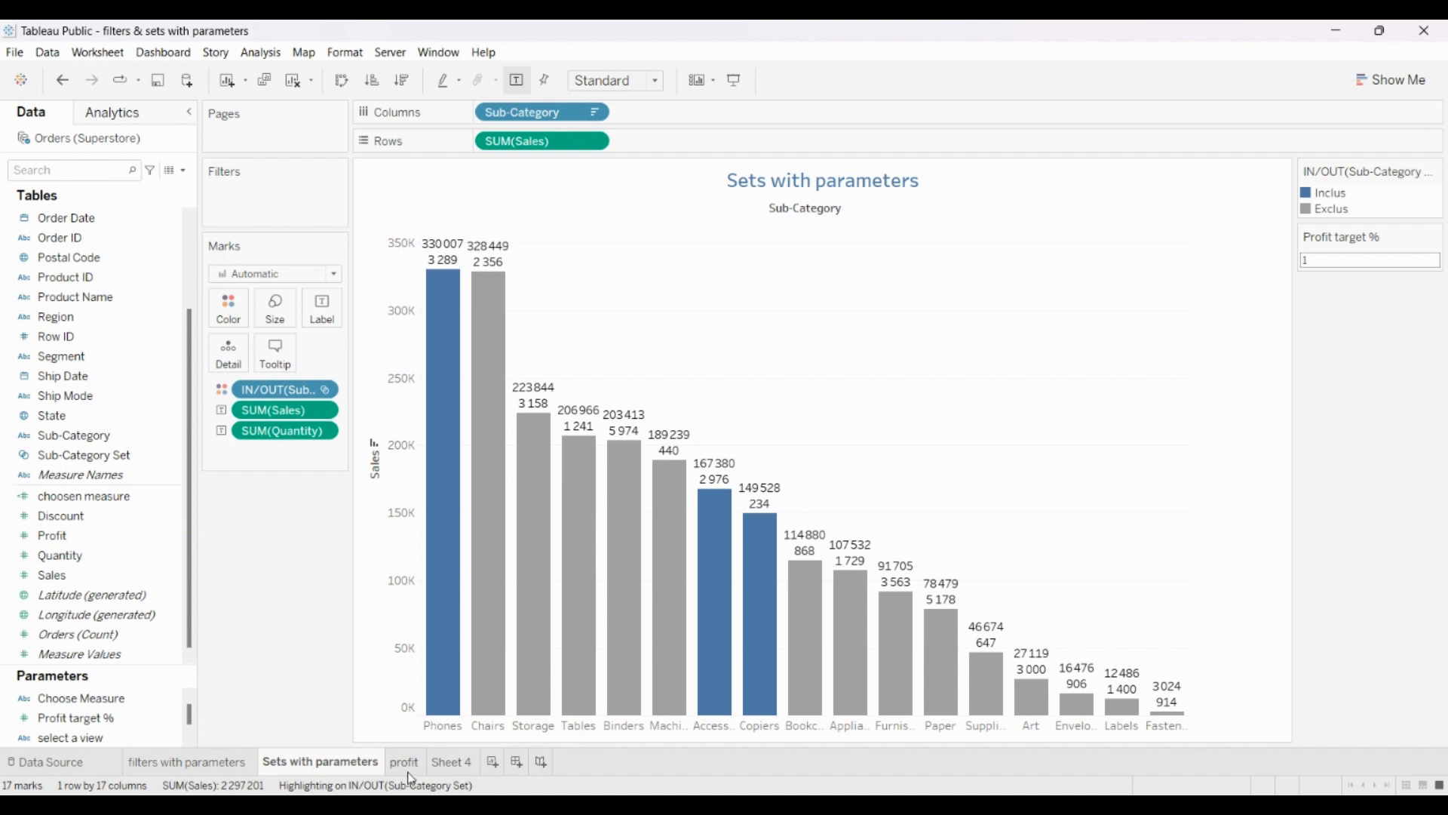
Rename Sheet 4 as "choose measure".
{"action": "double_click", "coordinate": [444, 763]}
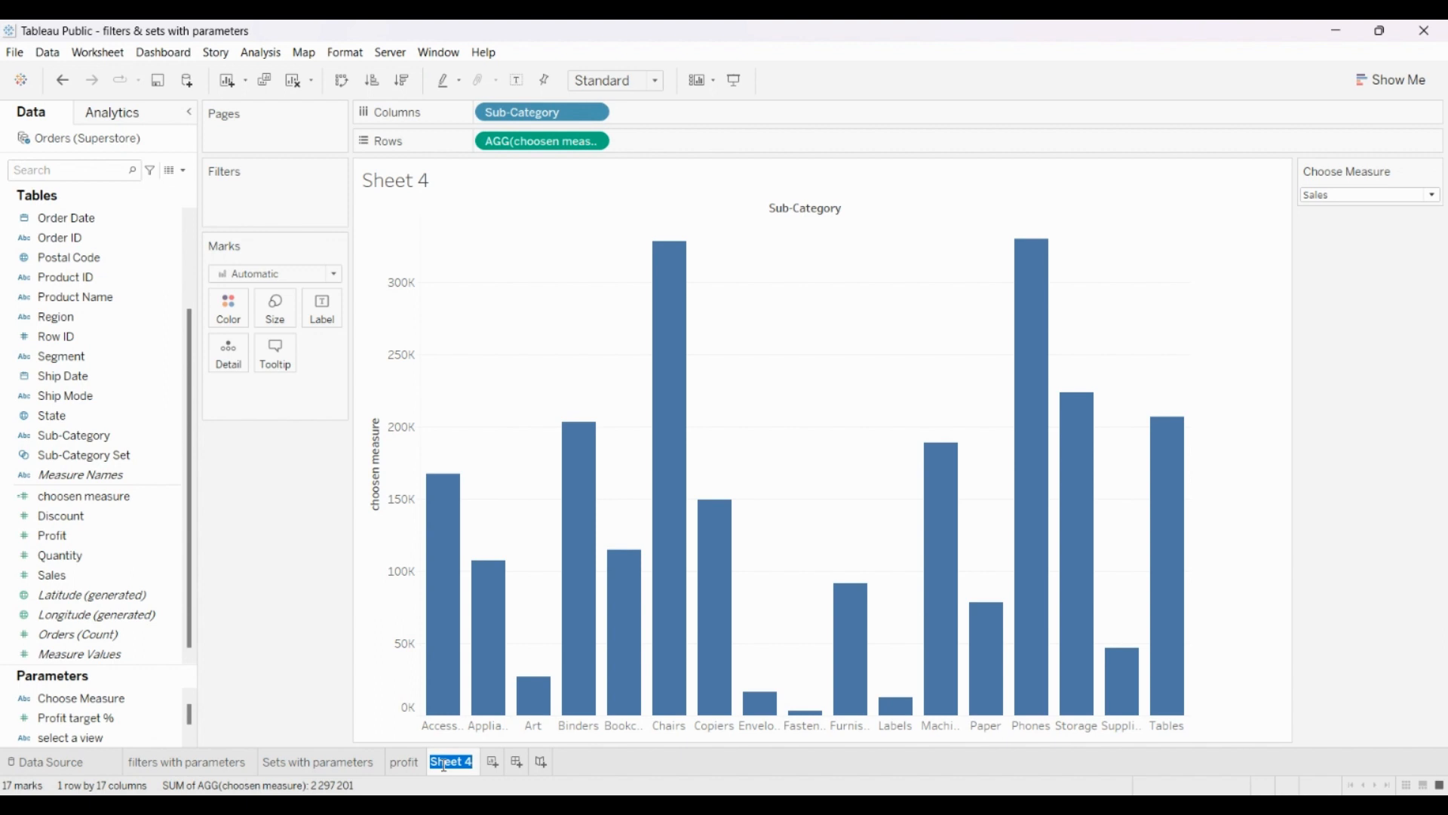
{"action": "type", "text": "choose measure"}
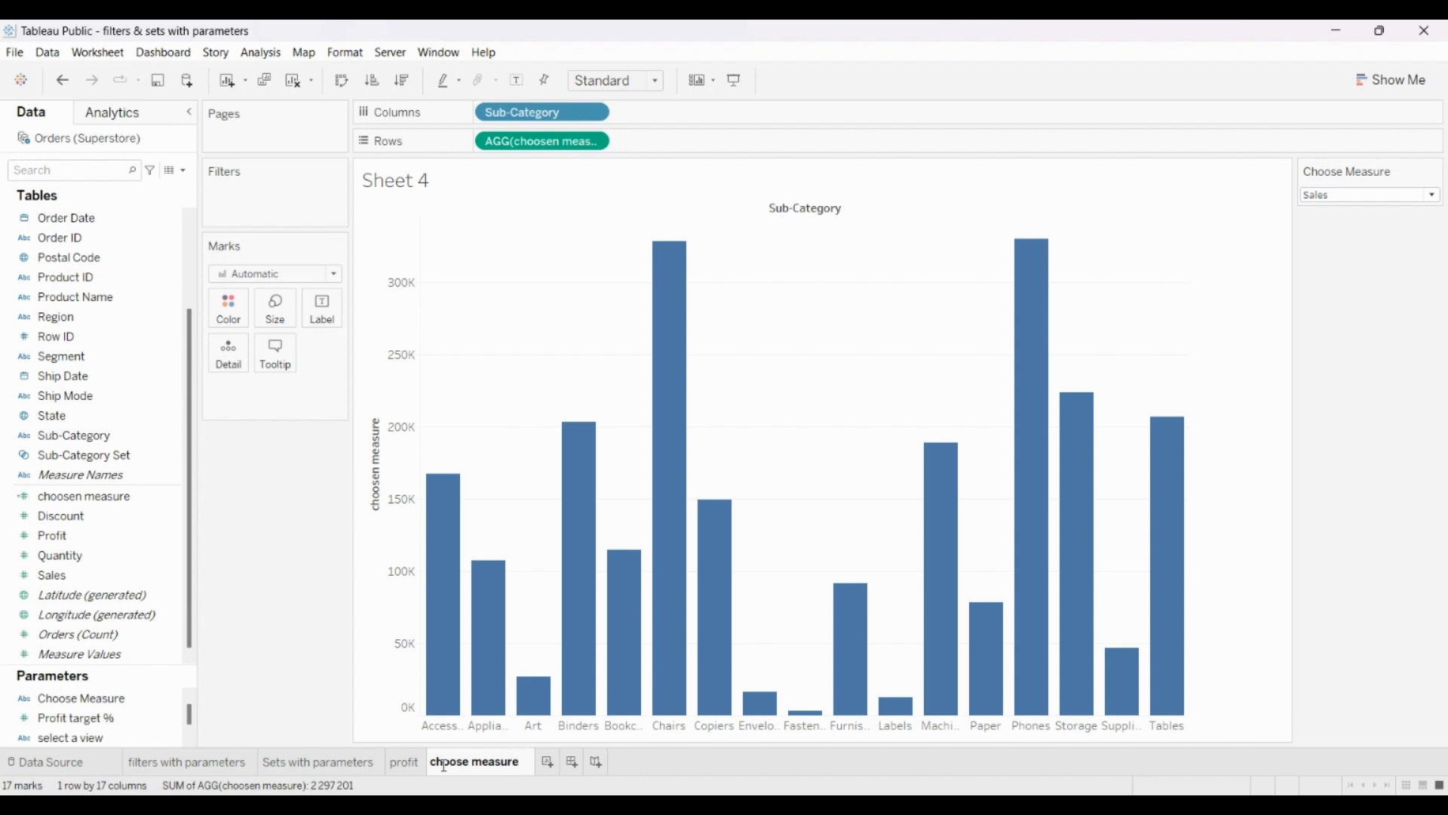
{"action": "key", "text": "Return"}
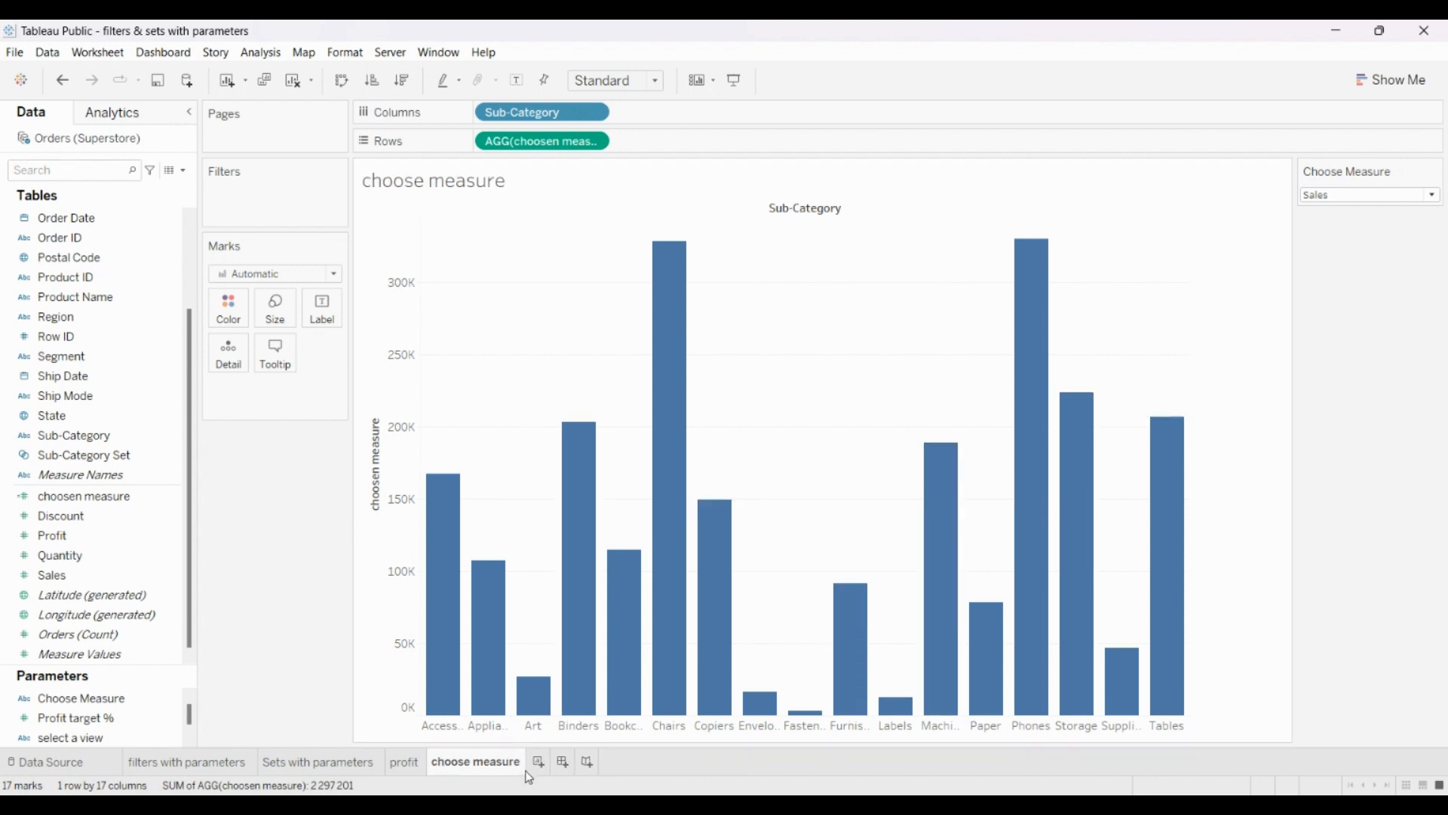
Create a new dashboard with a horizontal container and set its size to Automatic.
{"action": "left_click", "coordinate": [564, 765]}
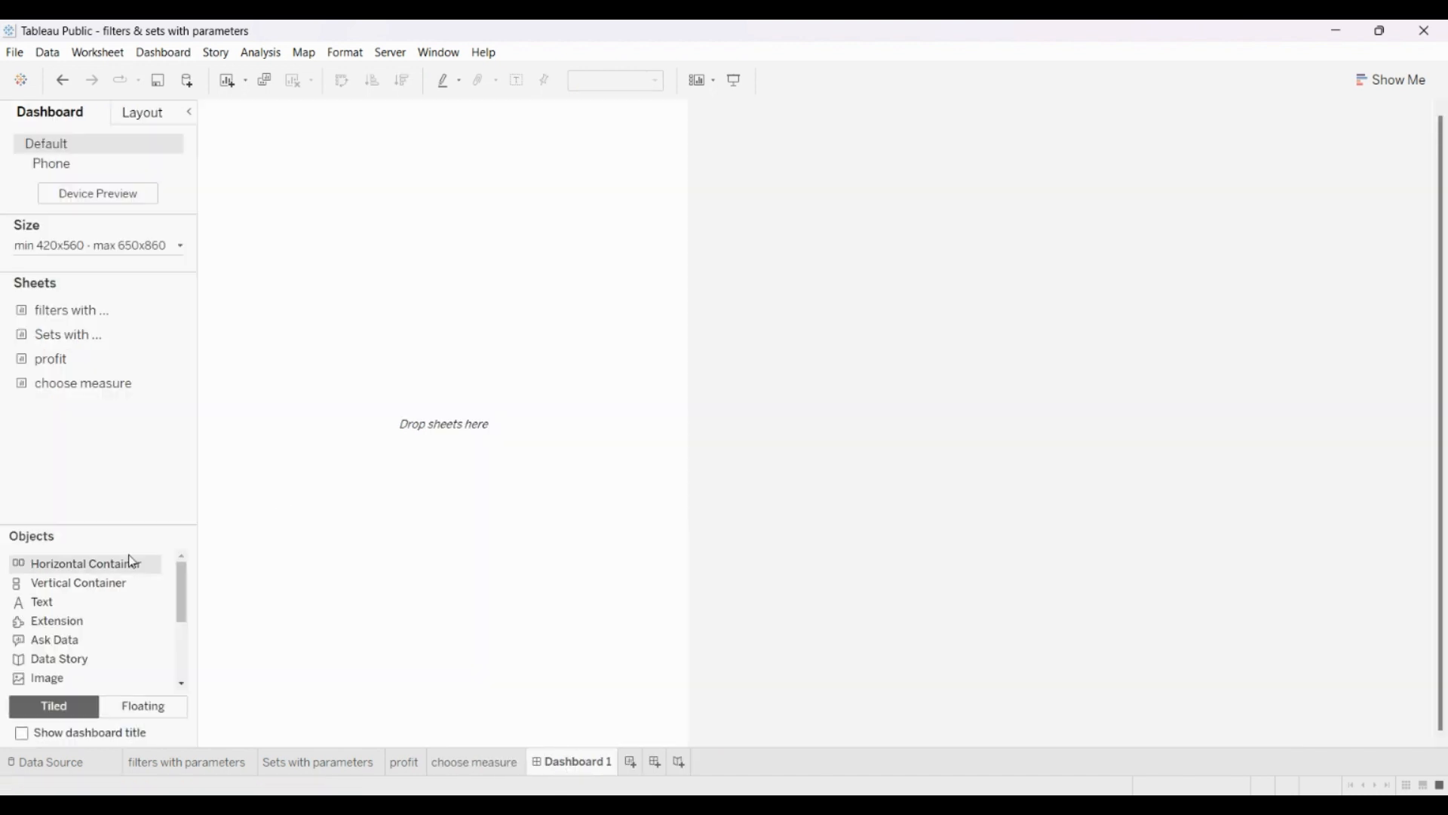
{"action": "left_click_drag", "start_coordinate": [122, 567], "coordinate": [449, 423]}
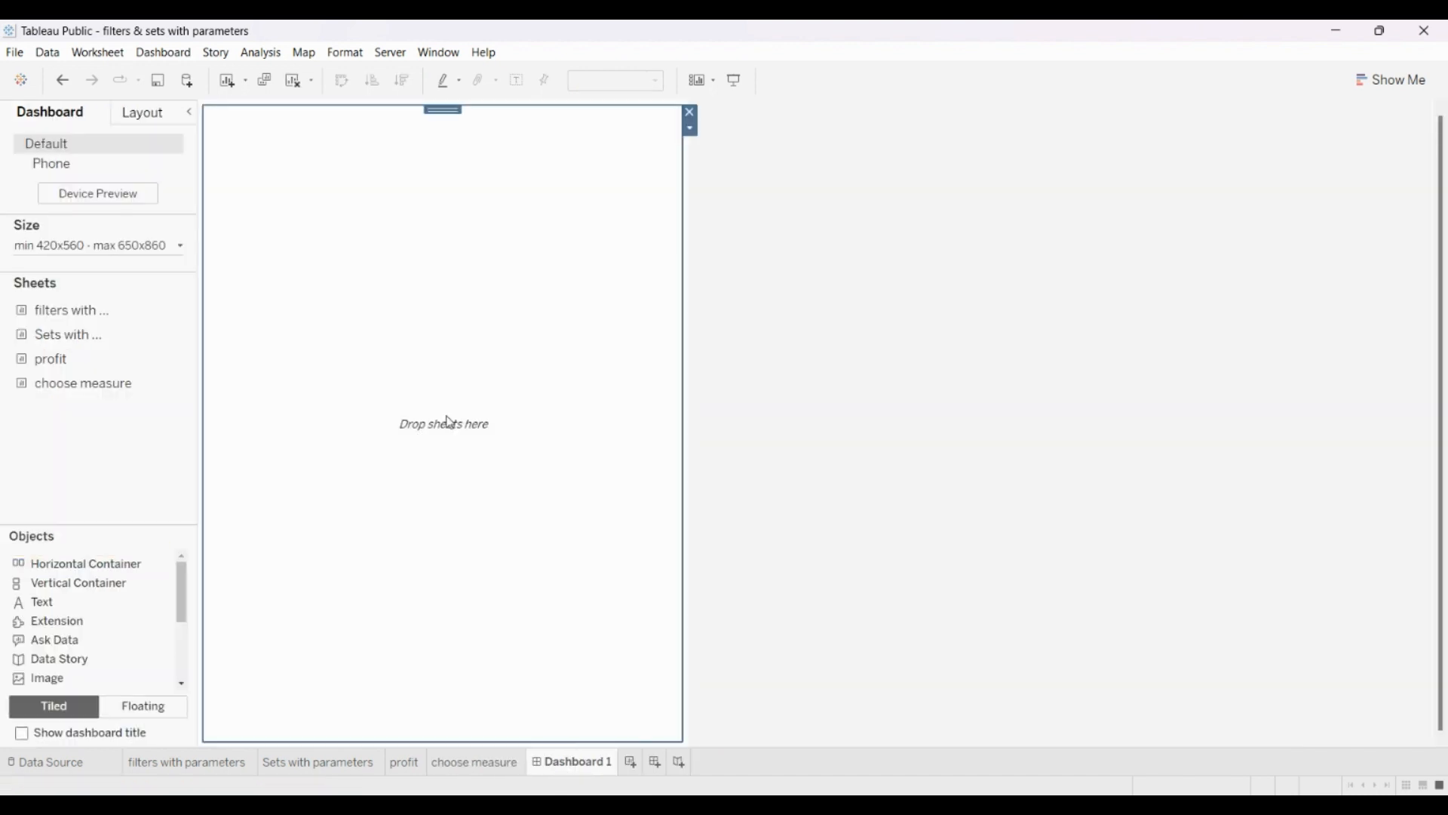
{"action": "left_click", "coordinate": [182, 247]}
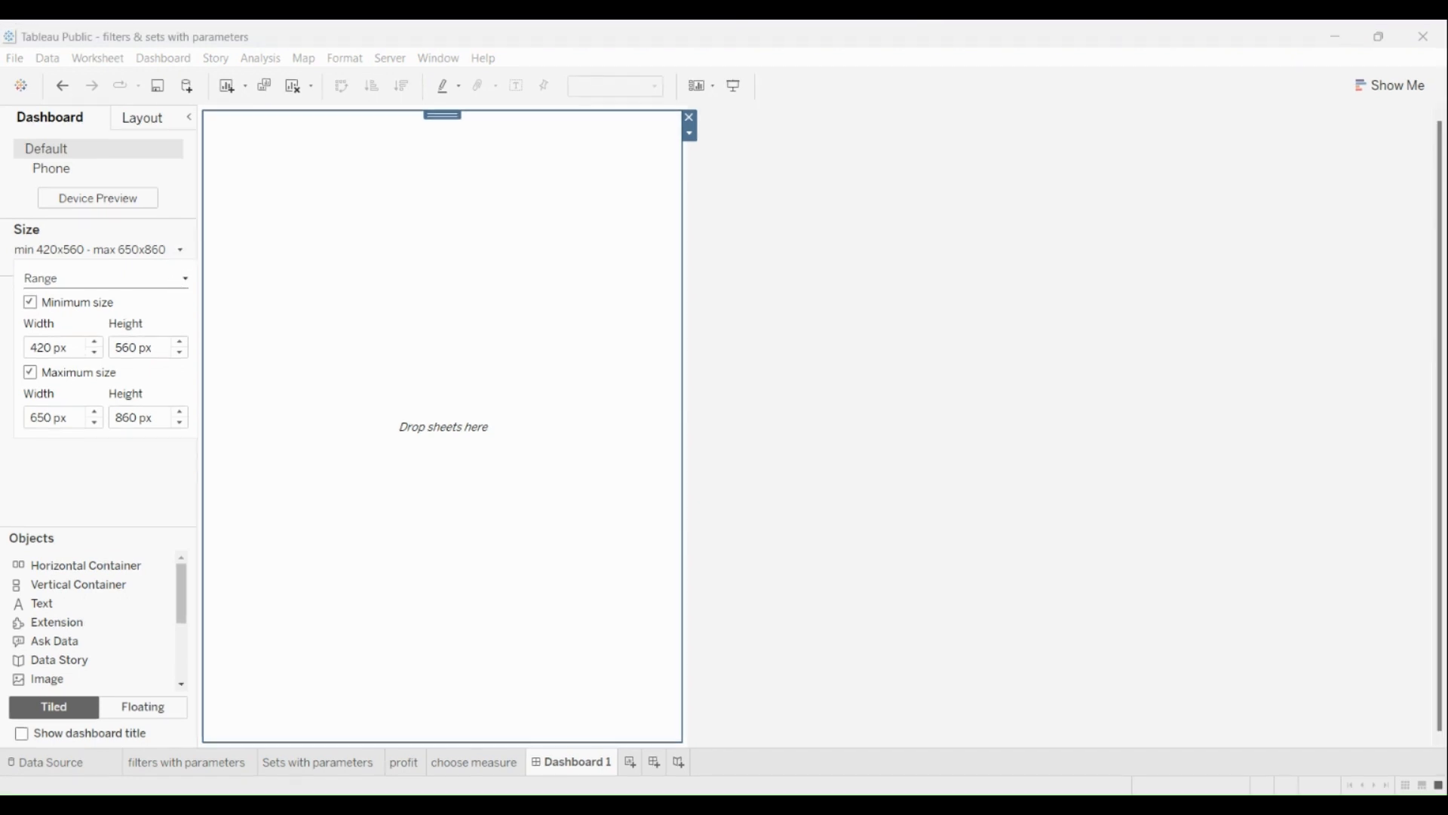
{"action": "left_click", "coordinate": [135, 310]}
{"action": "left_click", "coordinate": [104, 365]}
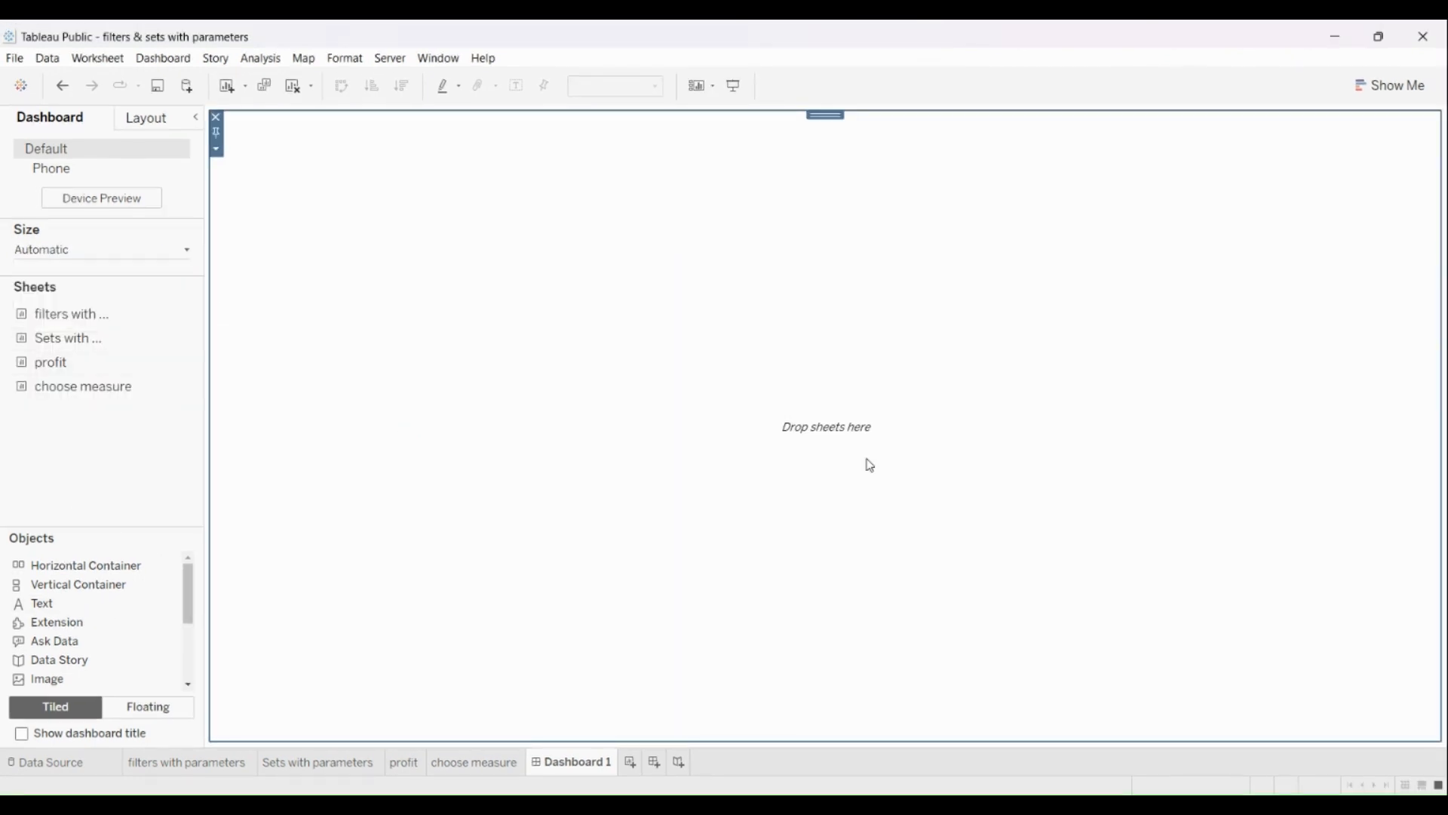
Place the "filters with parameters" and "Sets with parameters" sheets side by side on the dashboard, with the profit sheet between them below the Profit target % control.
{"action": "left_click_drag", "start_coordinate": [90, 320], "coordinate": [329, 273]}
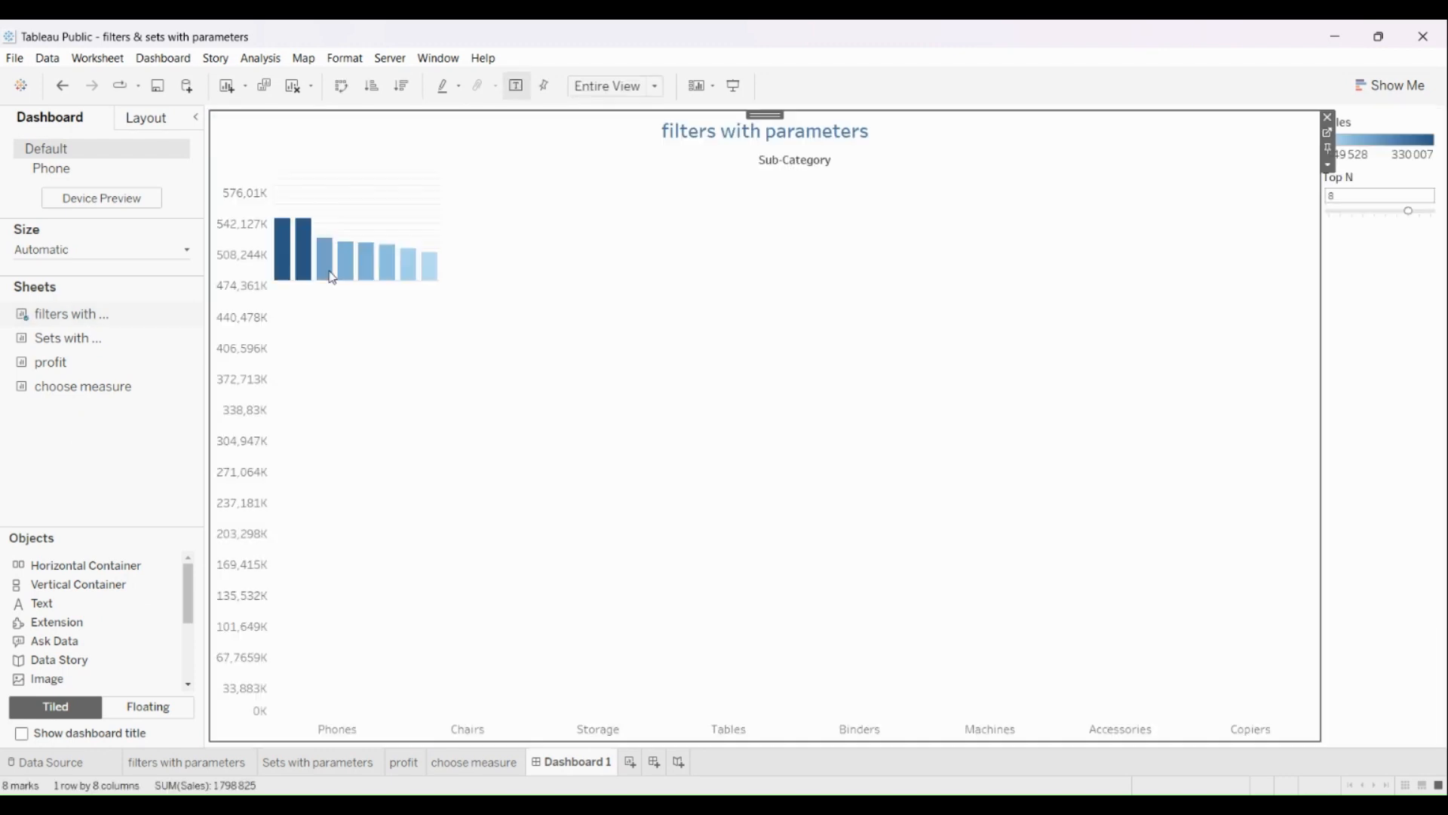
{"action": "left_click_drag", "start_coordinate": [111, 341], "coordinate": [1429, 317]}
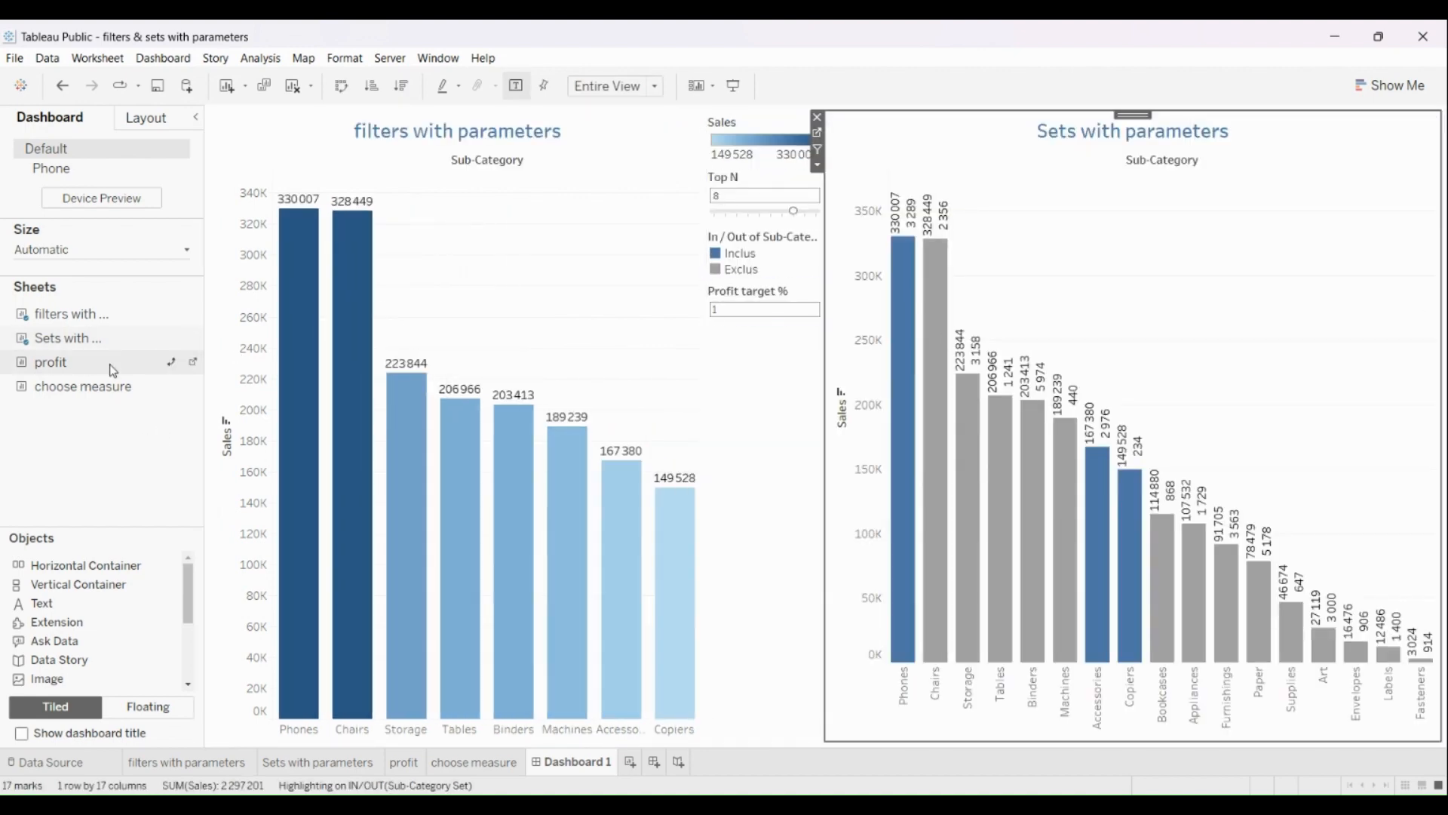
{"action": "left_click_drag", "start_coordinate": [113, 370], "coordinate": [785, 433]}
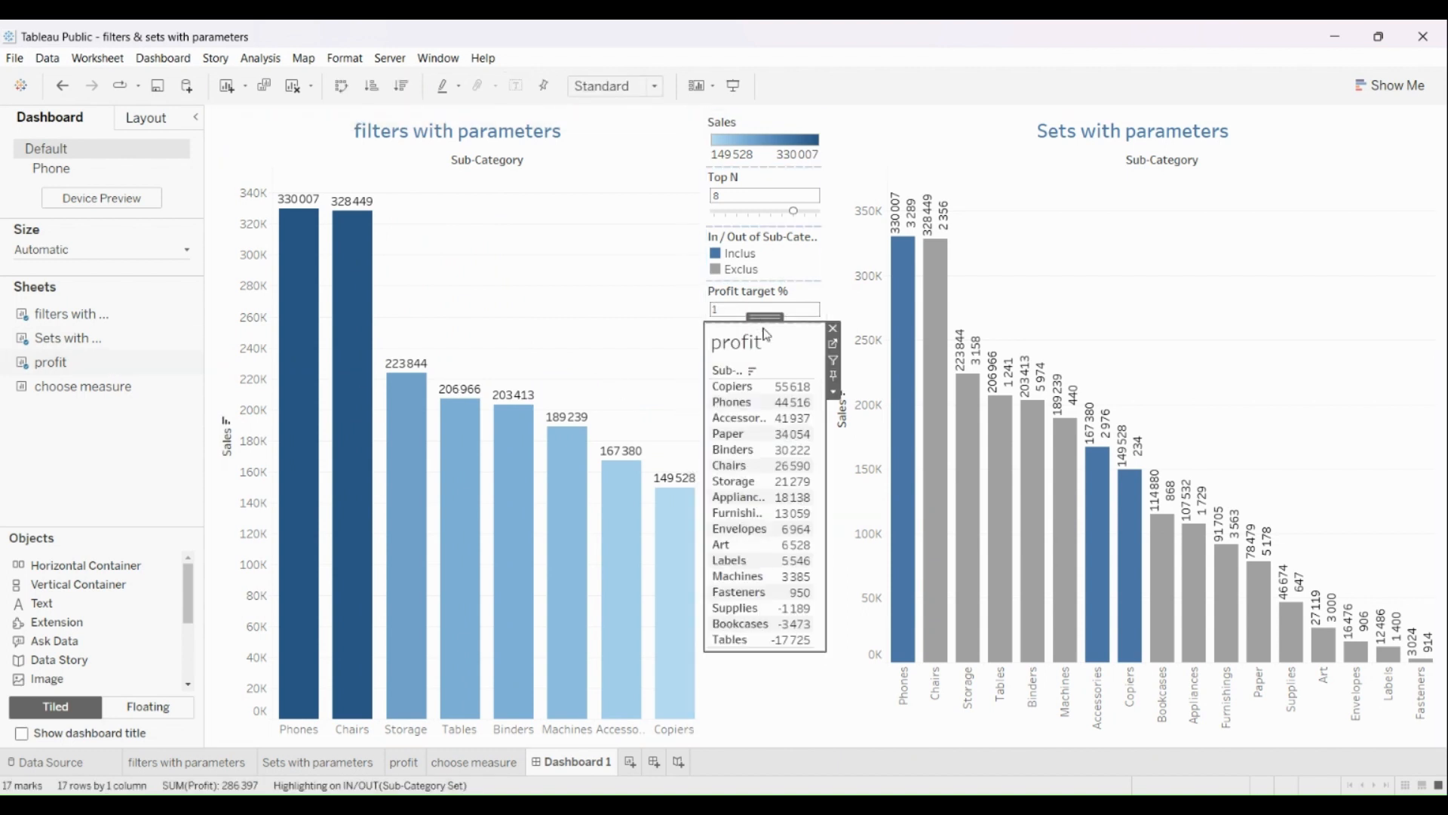
{"action": "left_click_drag", "start_coordinate": [808, 321], "coordinate": [809, 347]}
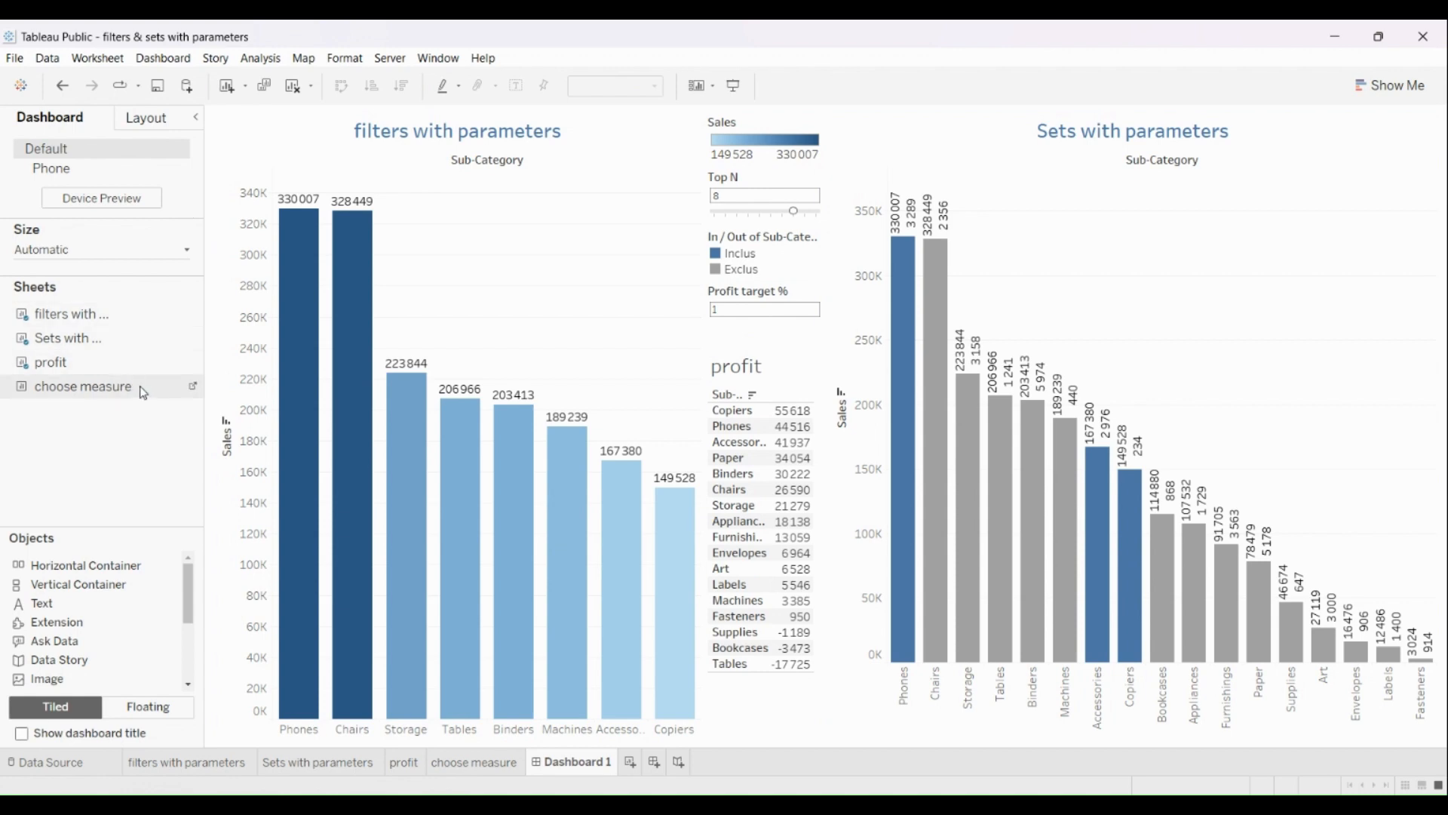
Place the "choose measure" sheet on the dashboard beneath the "filters with parameters" chart.
{"action": "mouse_move", "coordinate": [142, 392]}
{"action": "left_mouse_down"}
{"action": "mouse_move", "coordinate": [506, 596]}
{"action": "mouse_move", "coordinate": [754, 682]}
{"action": "left_mouse_up"}
{"action": "key", "text": "ctrl+z"}
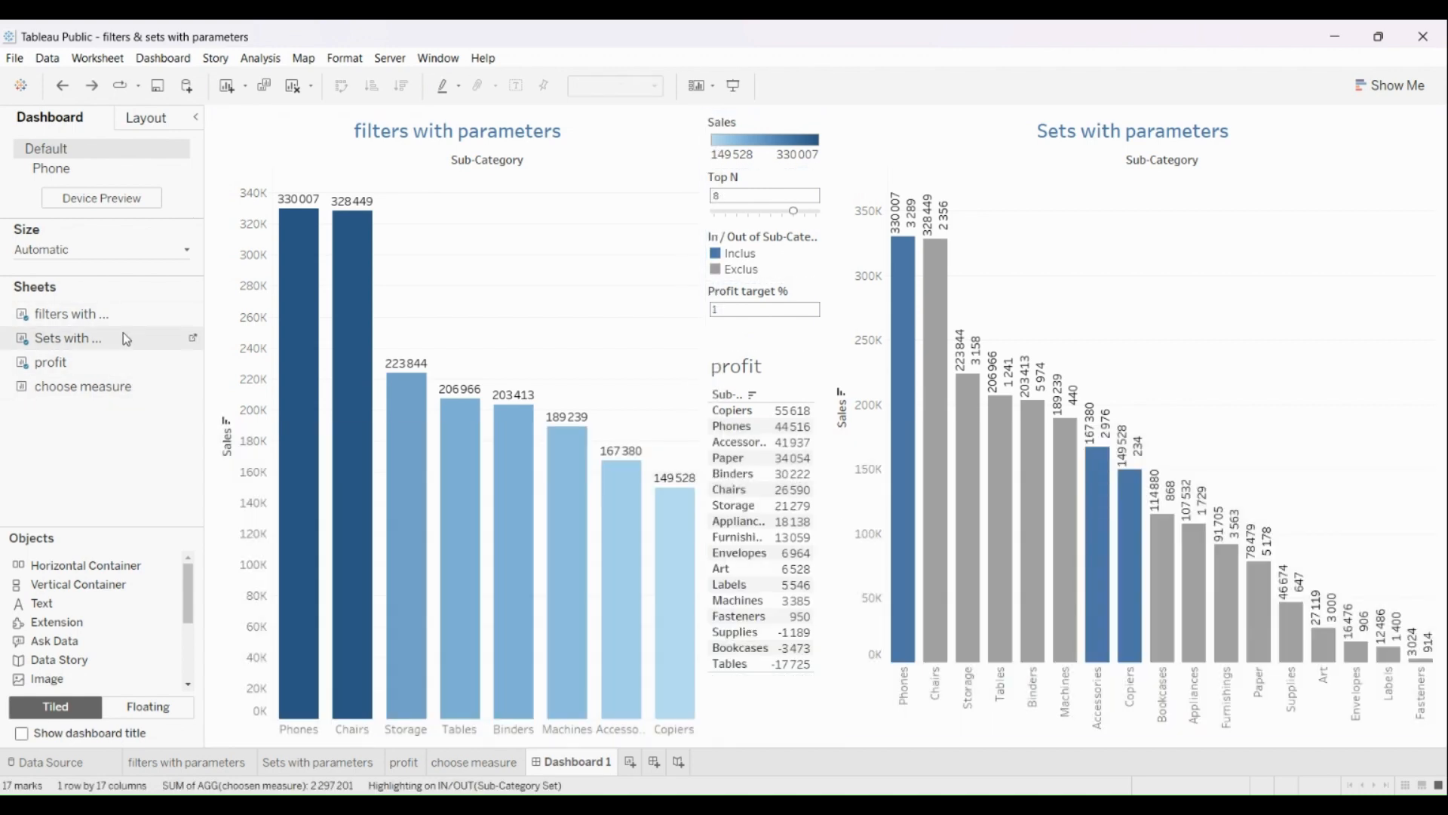
{"action": "mouse_move", "coordinate": [96, 393]}
{"action": "left_mouse_down"}
{"action": "mouse_move", "coordinate": [377, 689]}
{"action": "mouse_move", "coordinate": [448, 727]}
{"action": "mouse_move", "coordinate": [473, 721]}
{"action": "mouse_move", "coordinate": [451, 735]}
{"action": "mouse_move", "coordinate": [456, 705]}
{"action": "mouse_move", "coordinate": [455, 721]}
{"action": "left_mouse_up"}
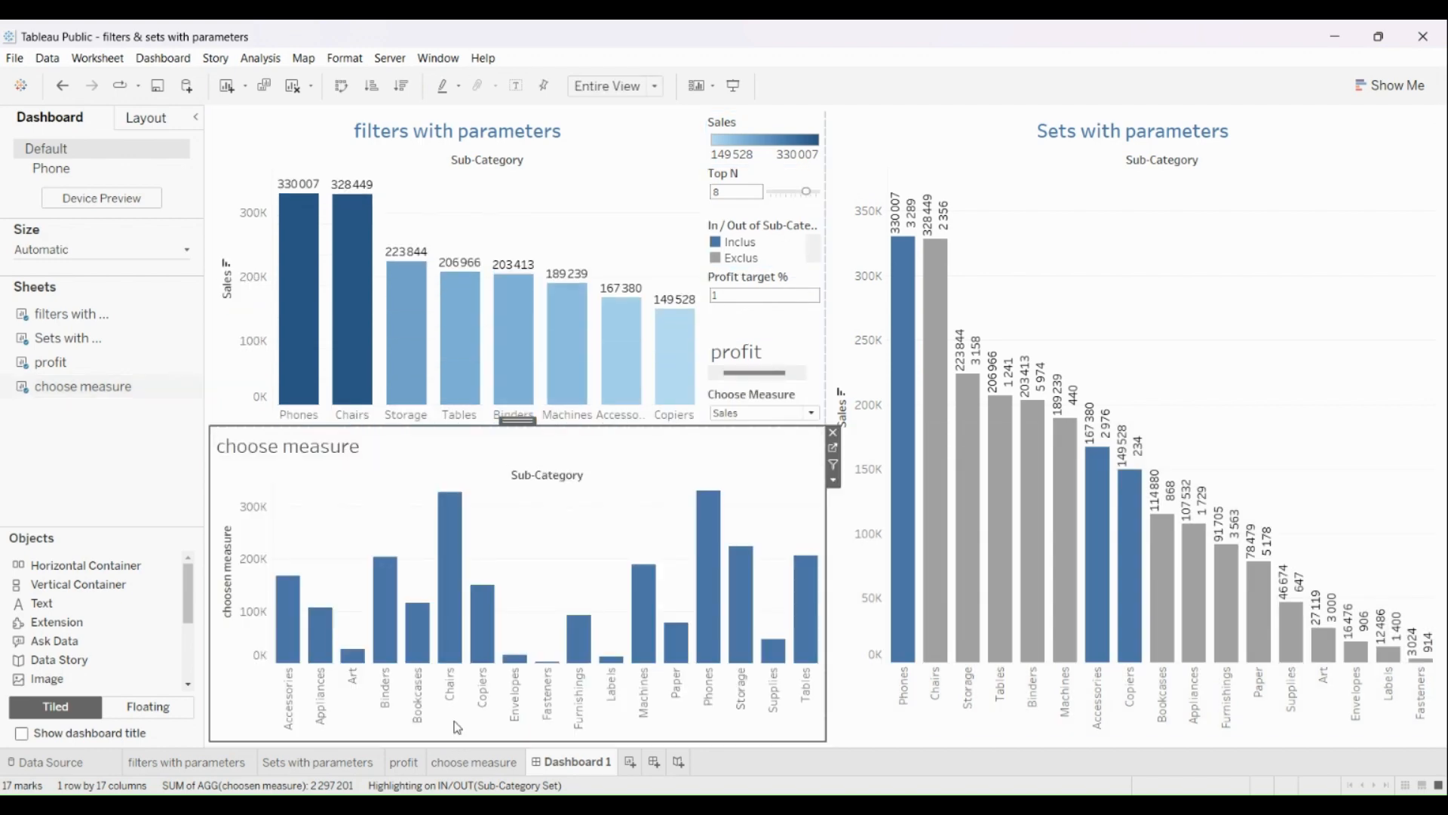
{"action": "left_click", "coordinate": [1161, 698]}
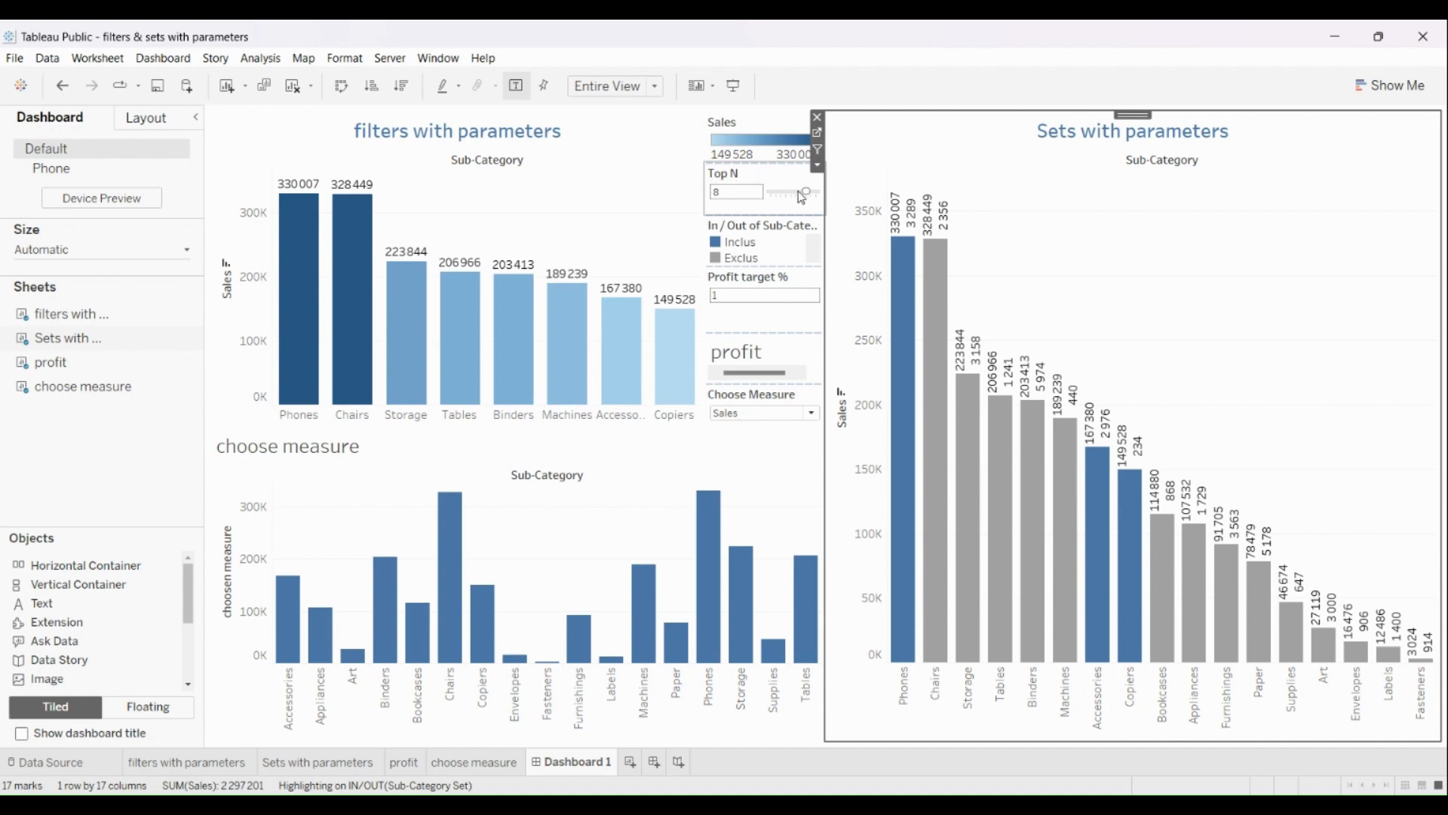
Try the dashboard's Top N parameter at 4 and set it to 6.
{"action": "left_click_drag", "start_coordinate": [810, 200], "coordinate": [795, 201]}
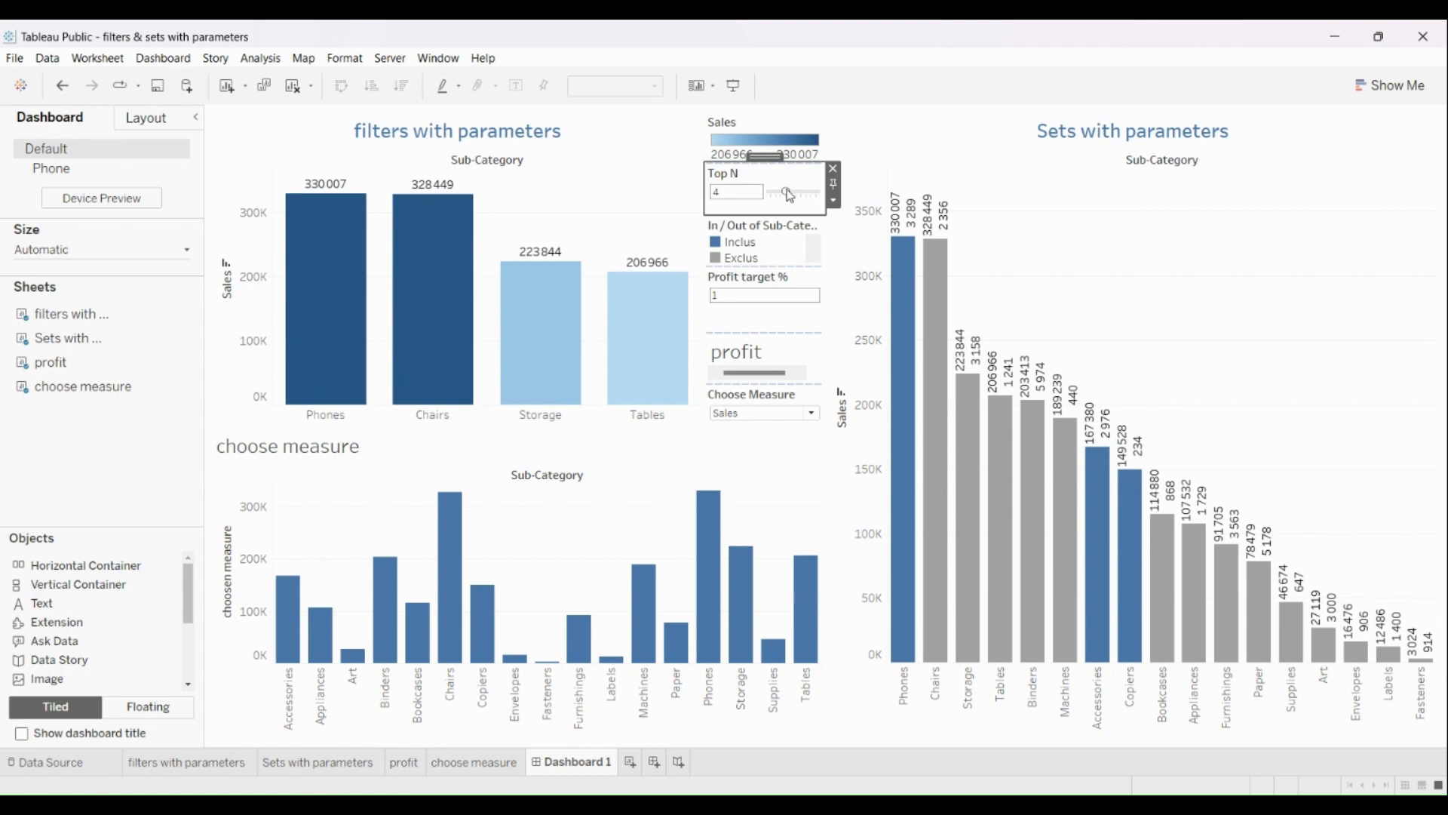
{"action": "left_click_drag", "start_coordinate": [787, 192], "coordinate": [802, 197]}
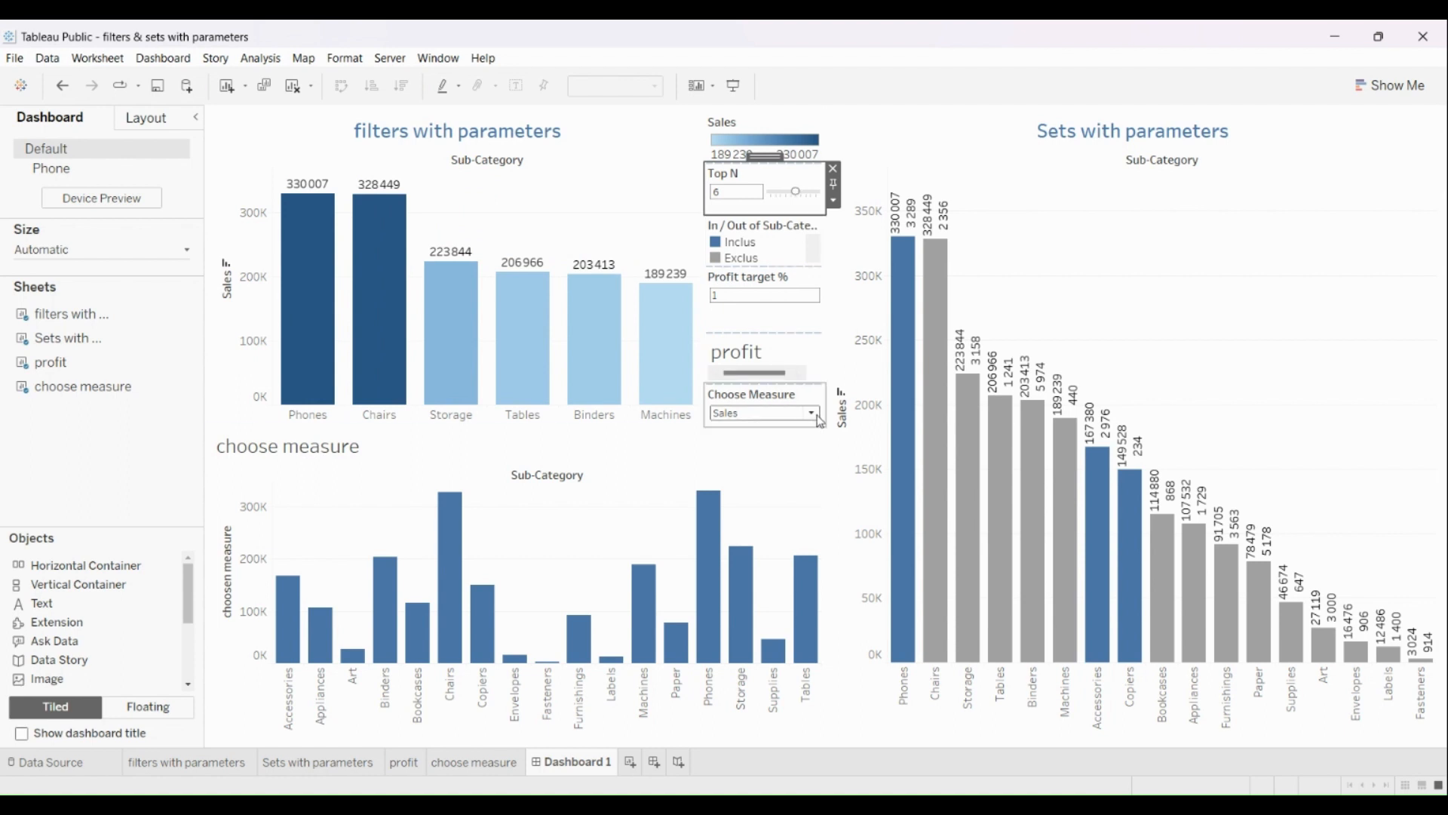
Inspect the Phones bar in the "choose measure" chart and switch the dashboard's Choose Measure parameter to Profit.
{"action": "mouse_move", "coordinate": [477, 598]}
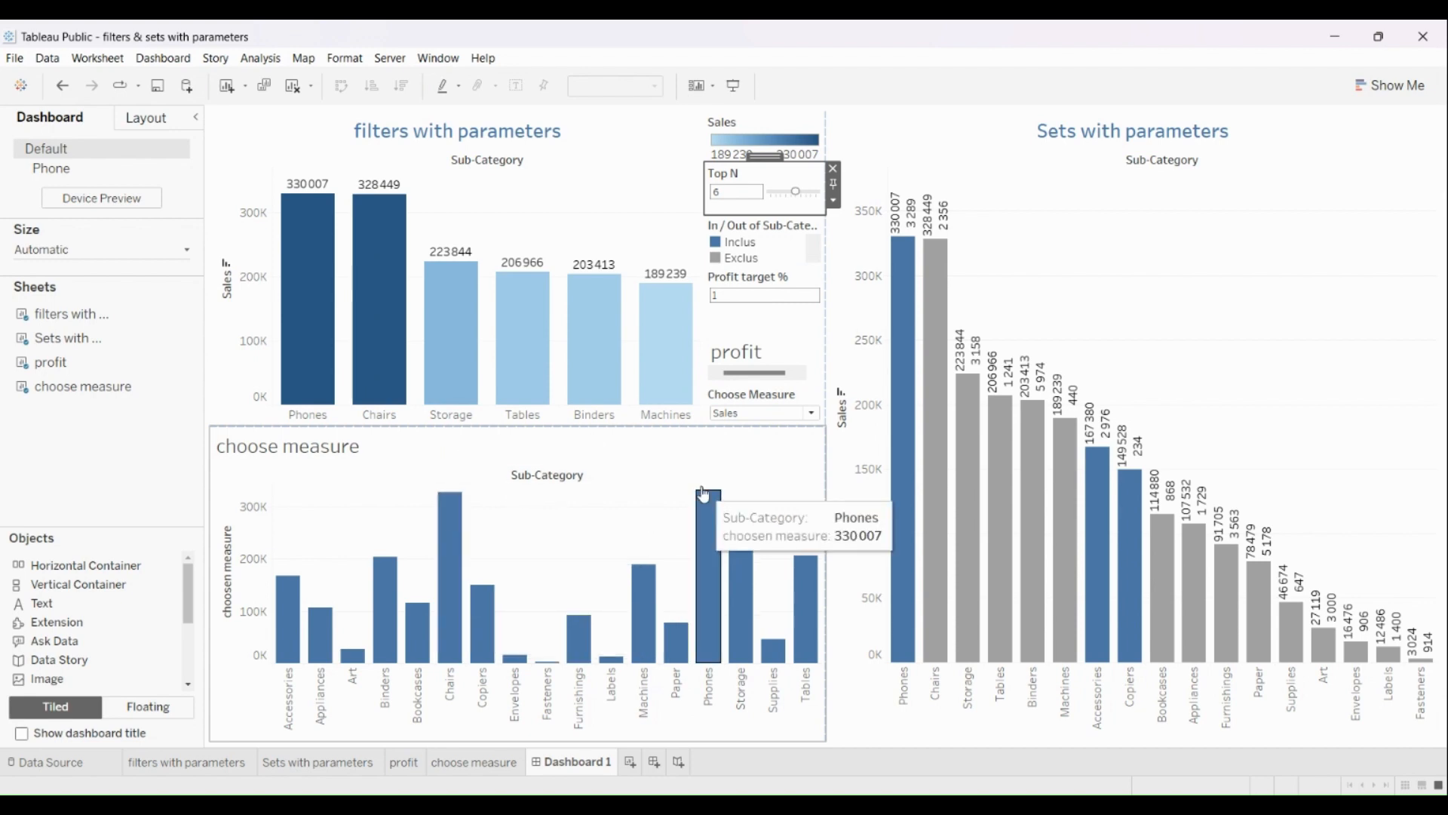
{"action": "left_click", "coordinate": [820, 420]}
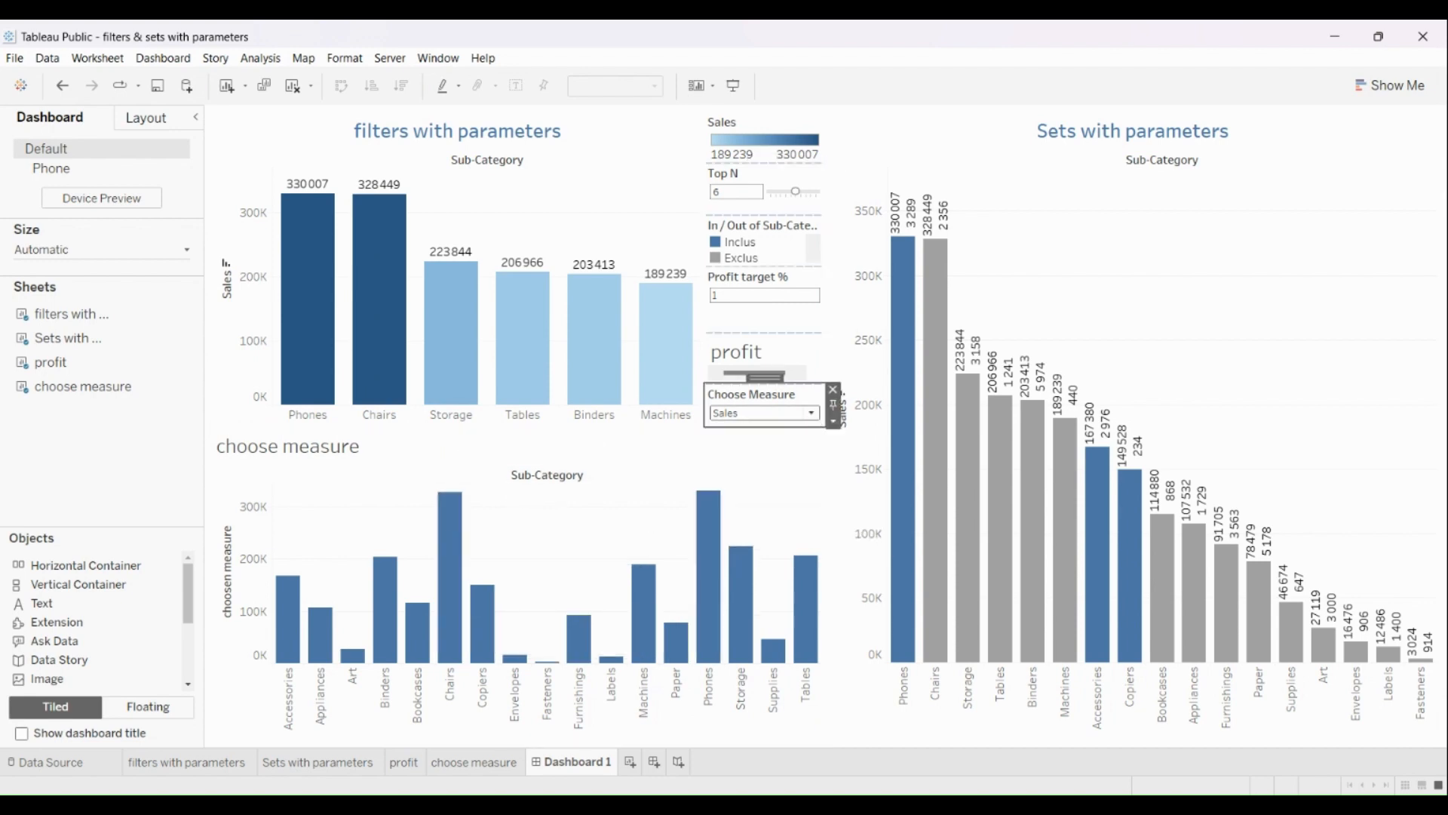
{"action": "left_click", "coordinate": [783, 446]}
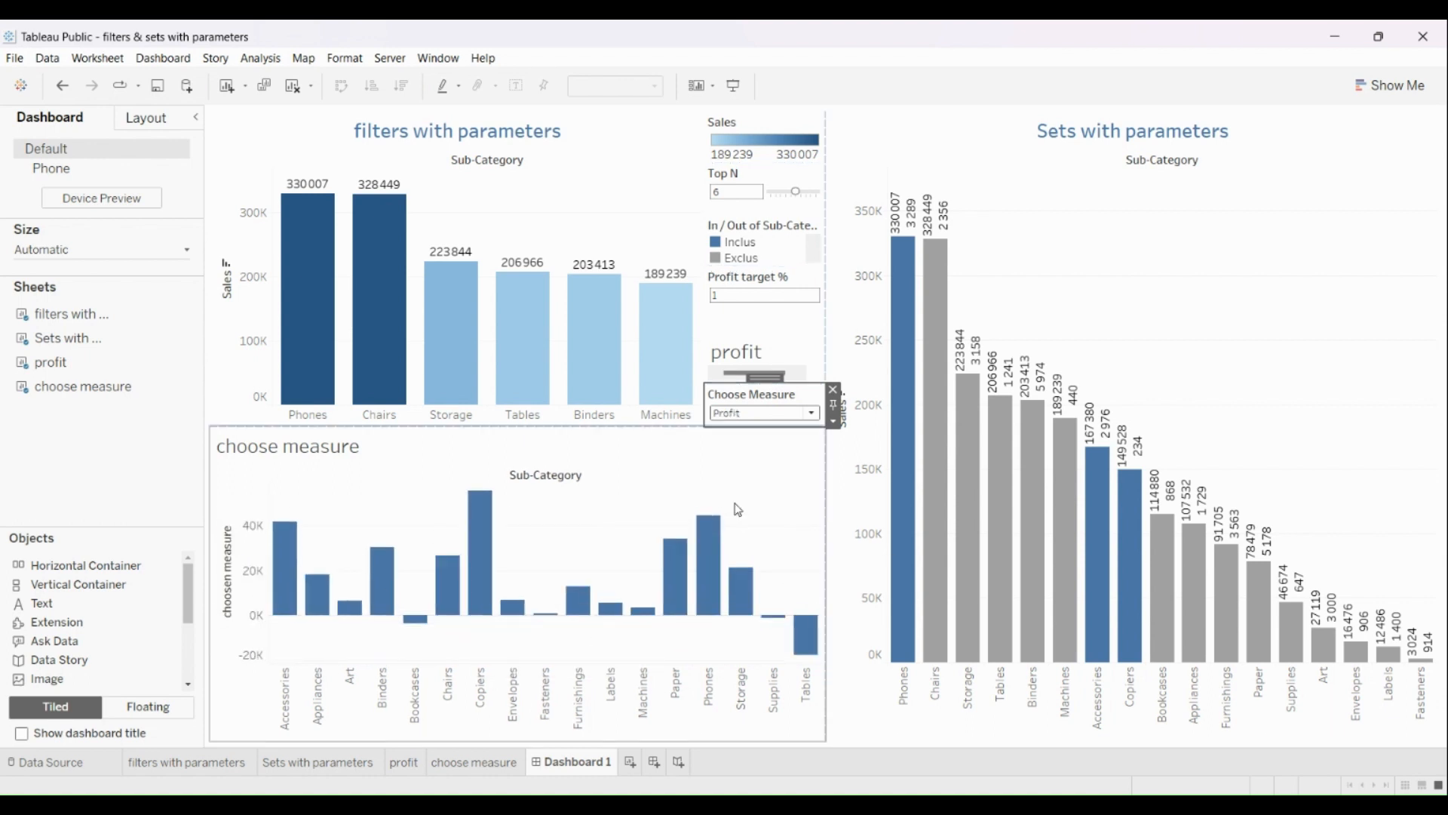